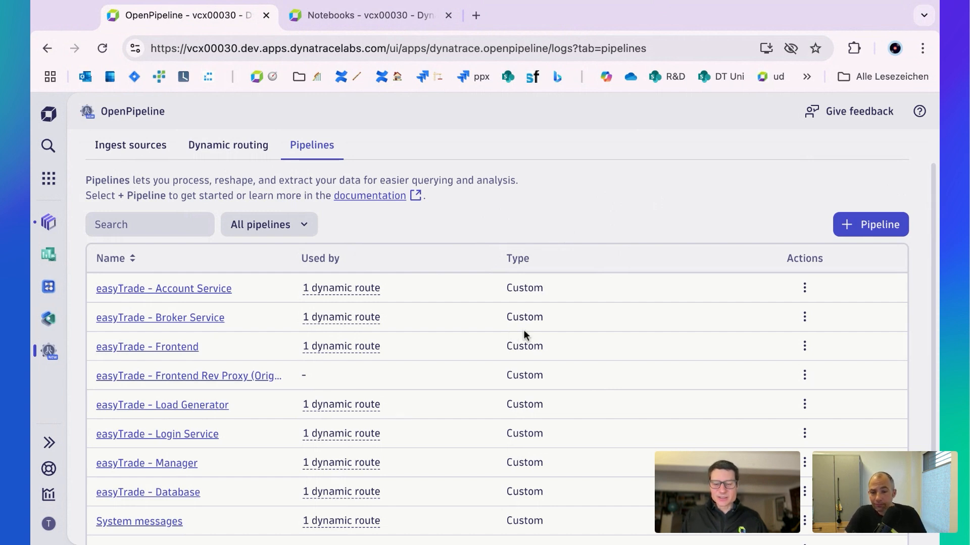
Review the log dynamic routes with their matching conditions and target pipelines
scroll(419, 267, down, 1)
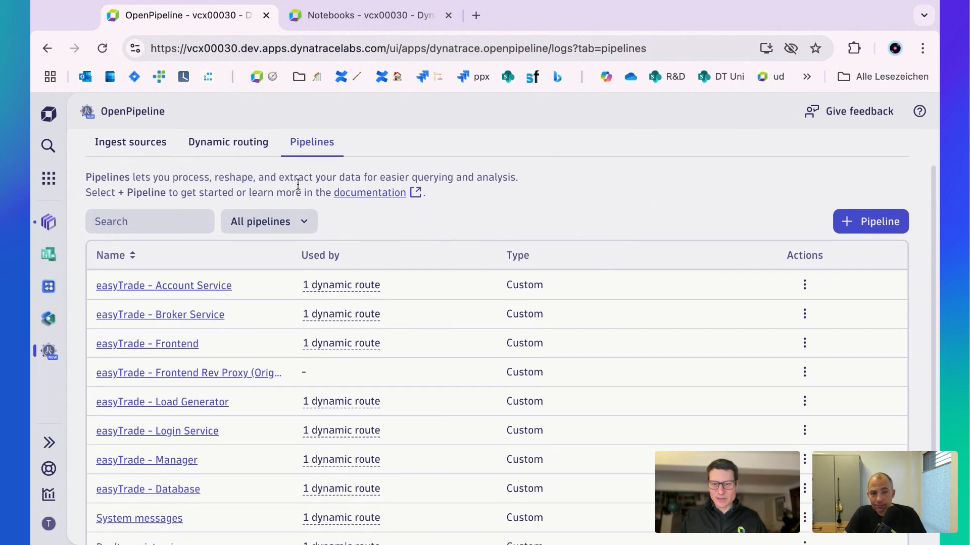
click(238, 152)
scroll(568, 235, down, 1)
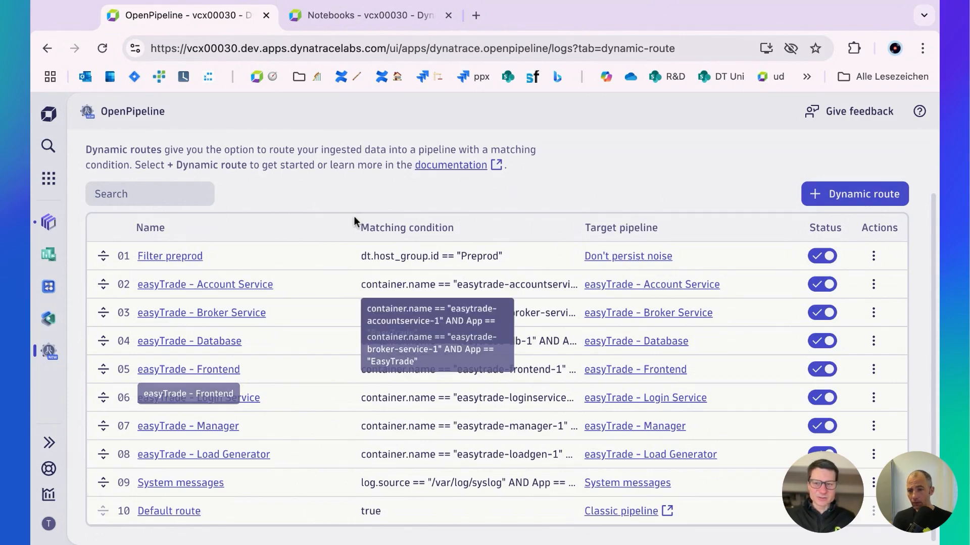
scroll(355, 221, up, 2)
Create a new log pipeline named "easyTrade - Frontend Rev Proxy"
click(321, 190)
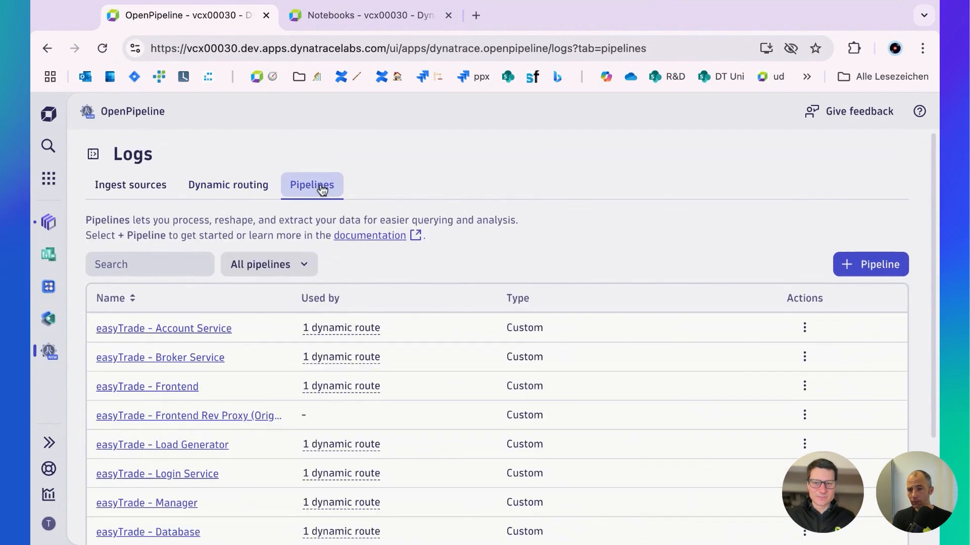
click(872, 270)
text(eas)
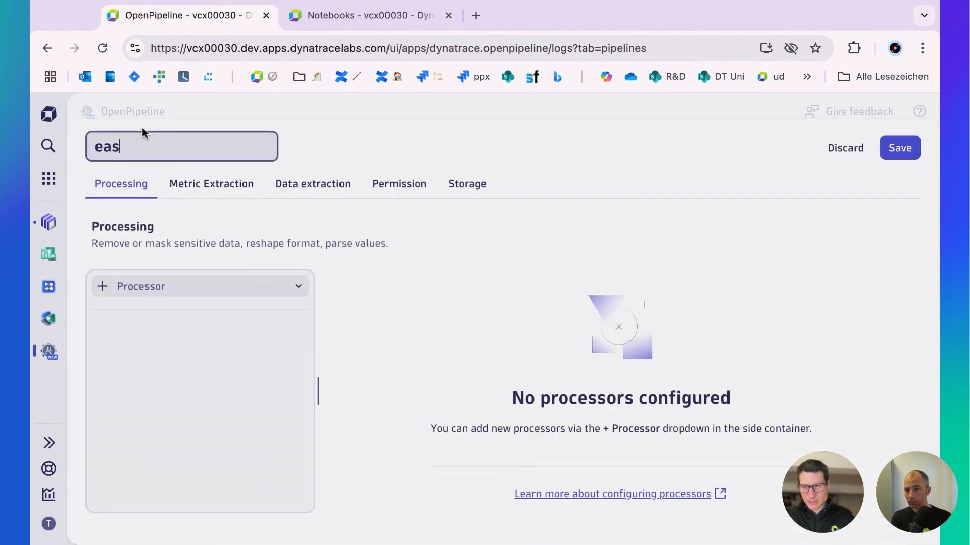
text(yTrade)
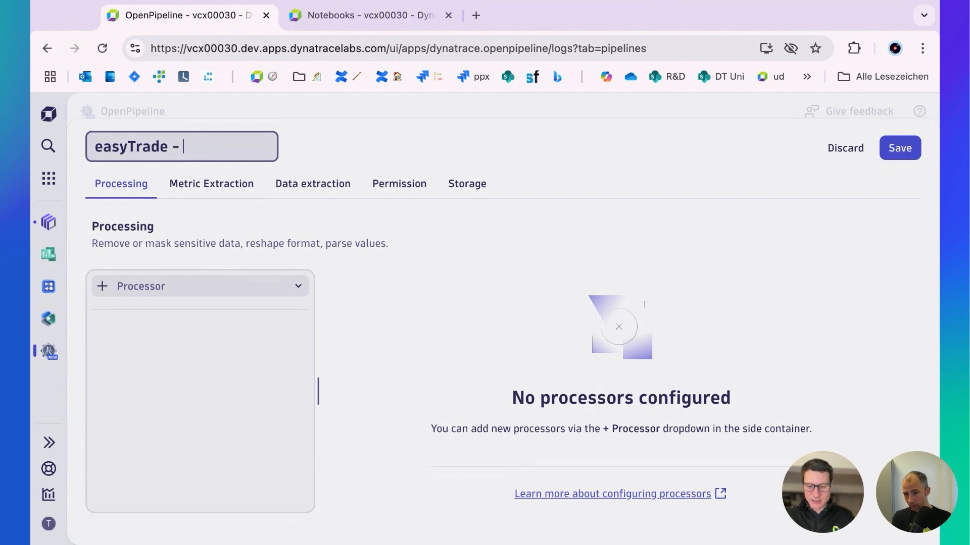
text( - Fronte)
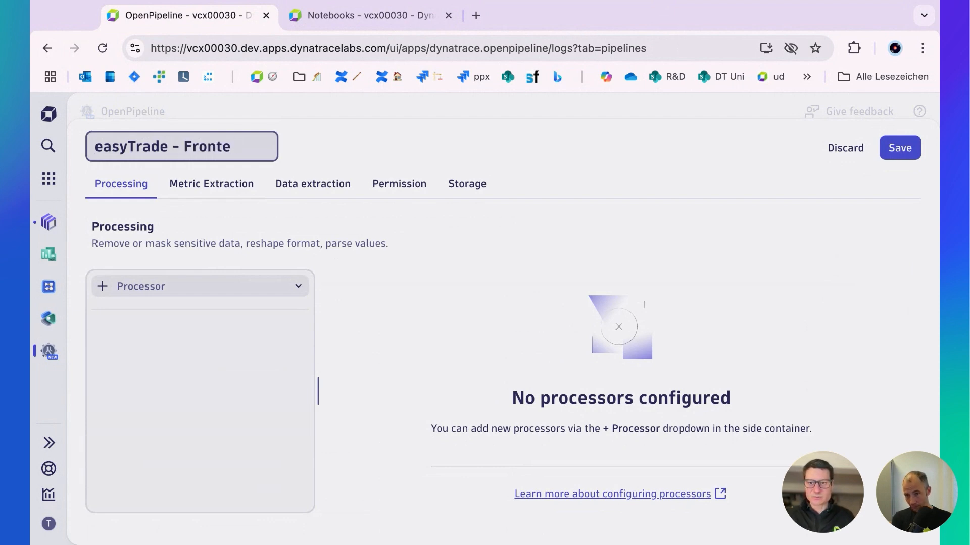
text(nd REv)
key(BackSpace)
key(BackSpace)
text(ev)
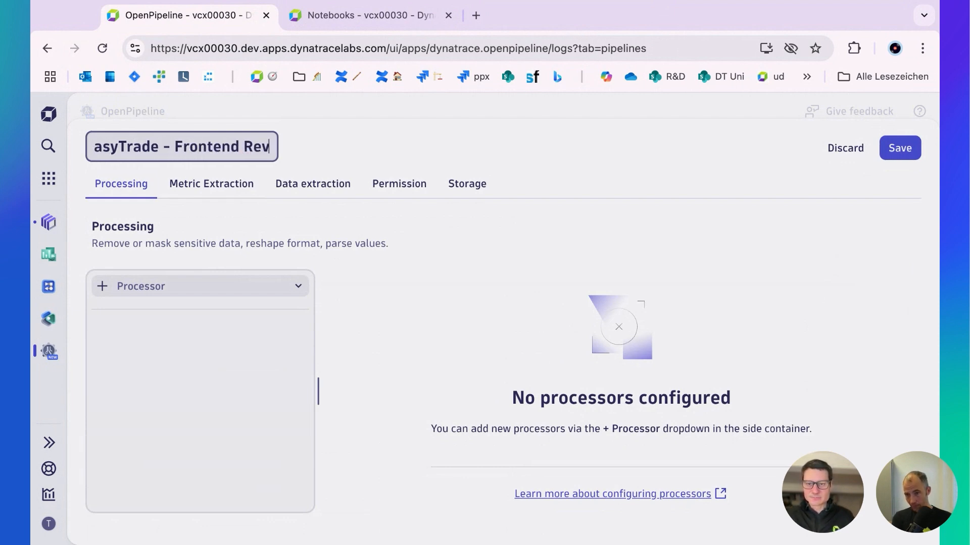
text( Proxy)
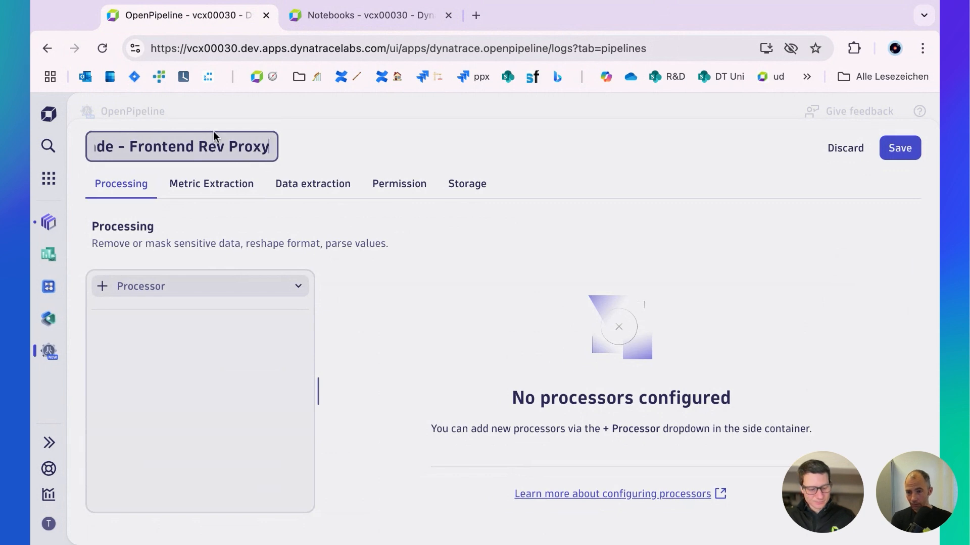
key(Return)
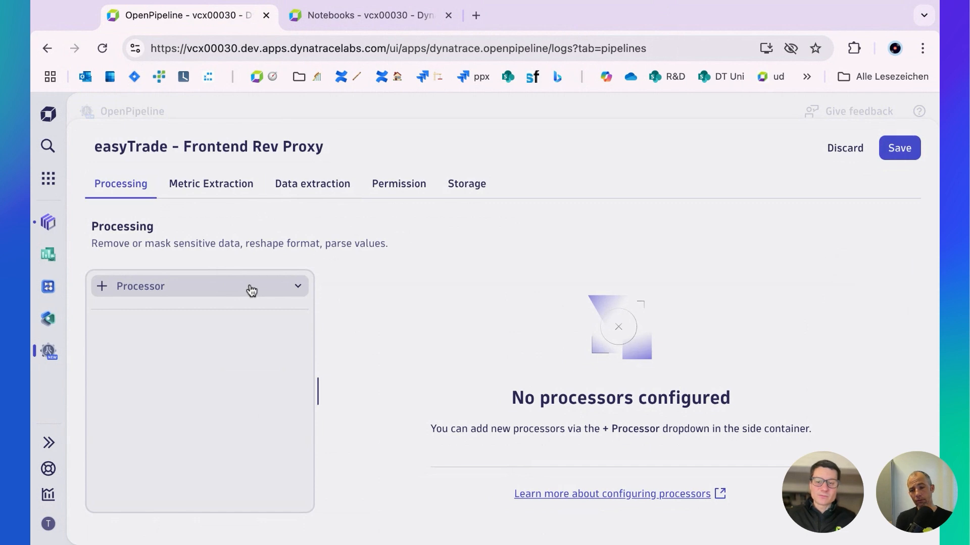
Add a technology bundle processor to the pipeline, finding Nginx with the search "ngi" and choosing it
click(176, 287)
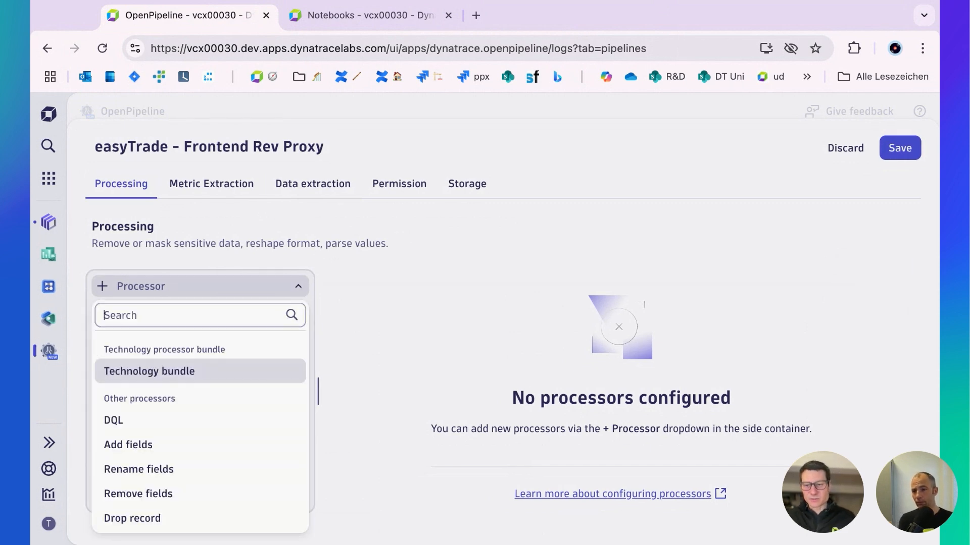
click(177, 374)
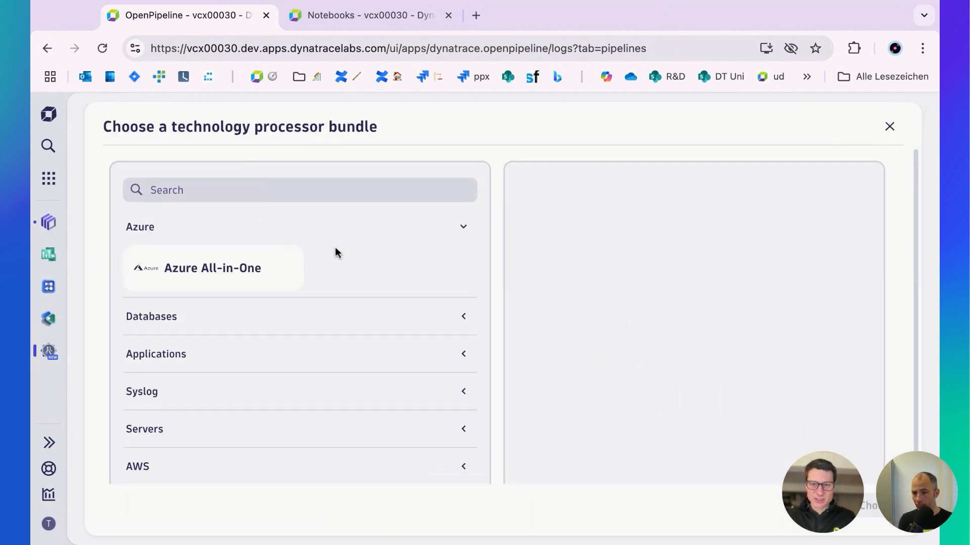
click(305, 194)
text(ng)
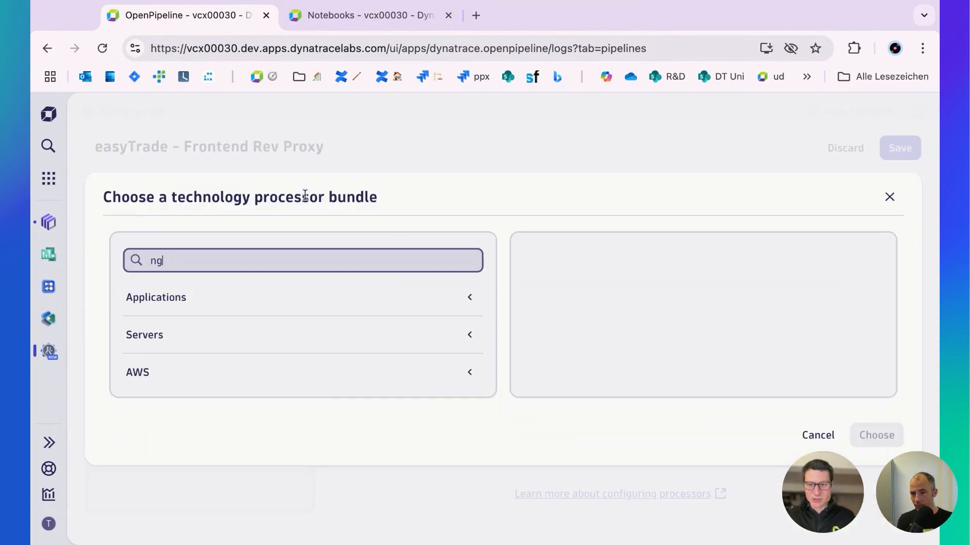
text(i)
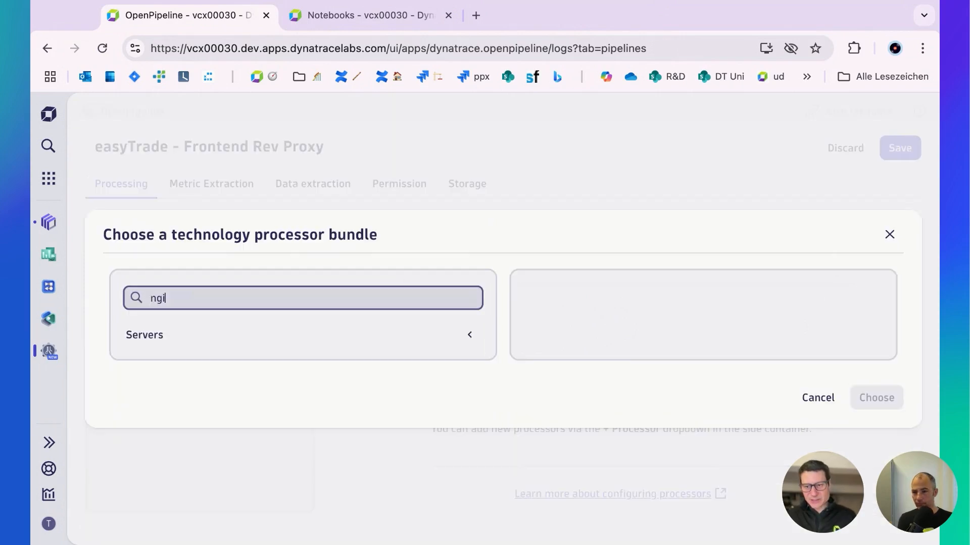
click(472, 338)
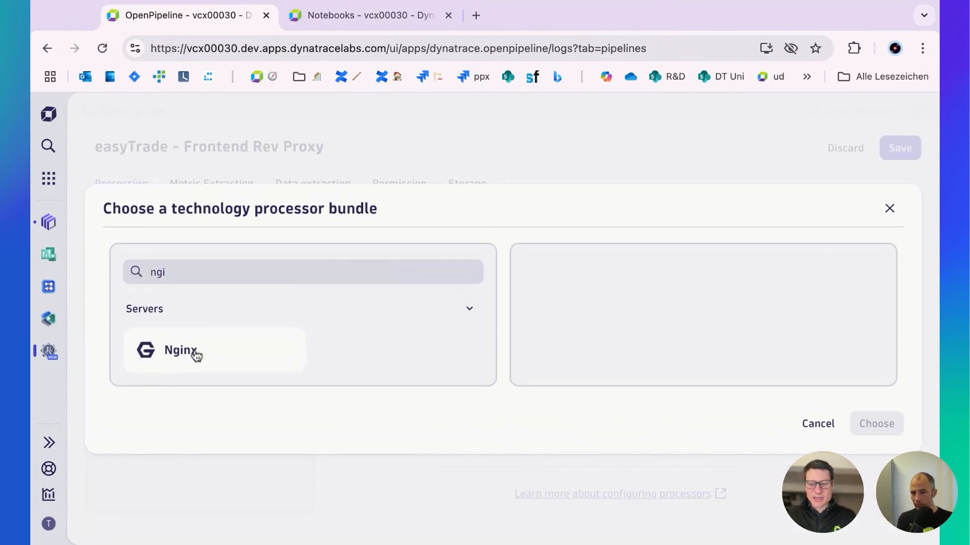
click(196, 353)
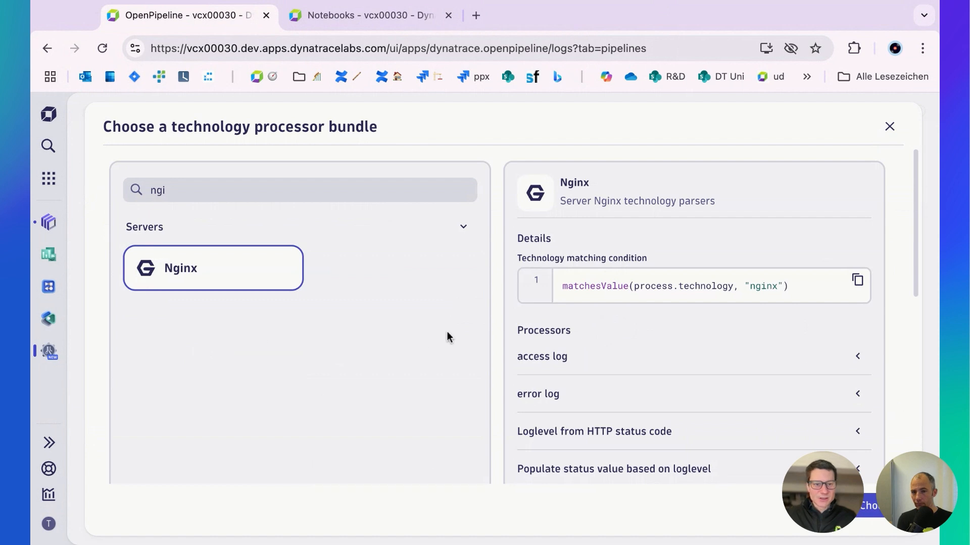
click(869, 507)
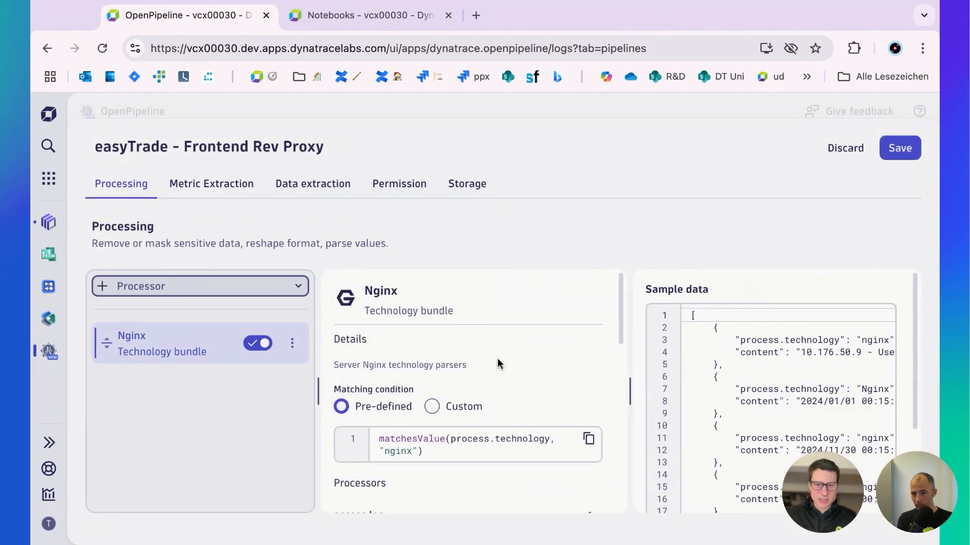
Replace the entire sample data of the Nginx bundle with the copied JSON log records
click(745, 348)
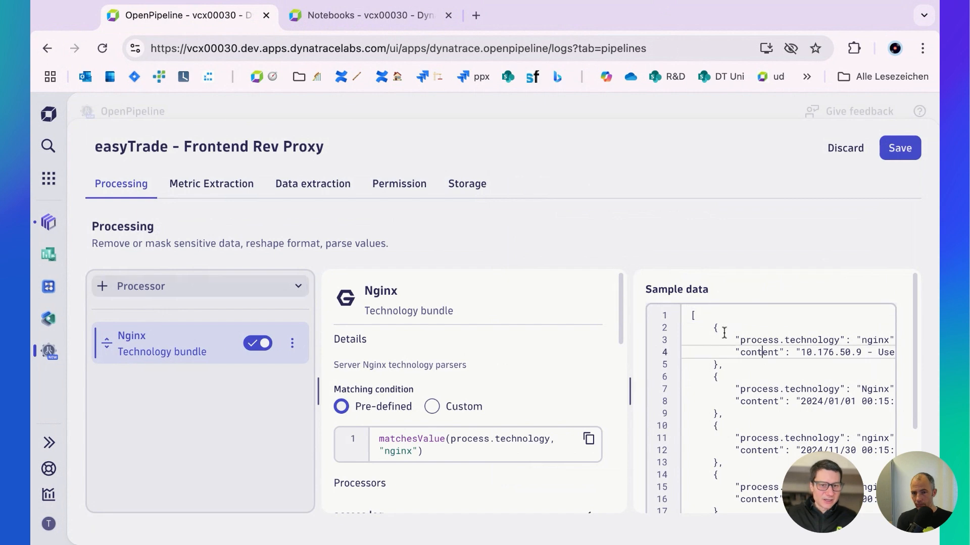
drag(691, 317, 723, 413)
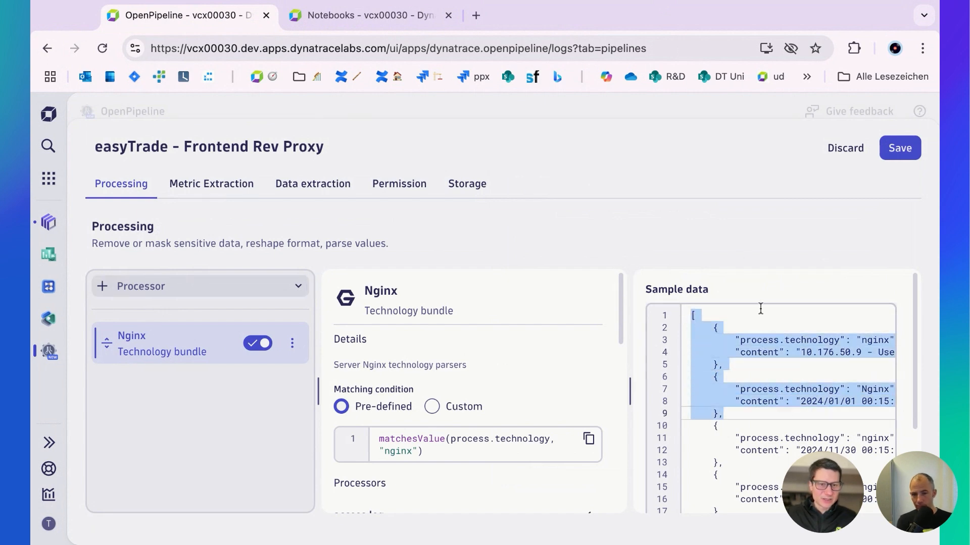
scroll(751, 323, up, 1)
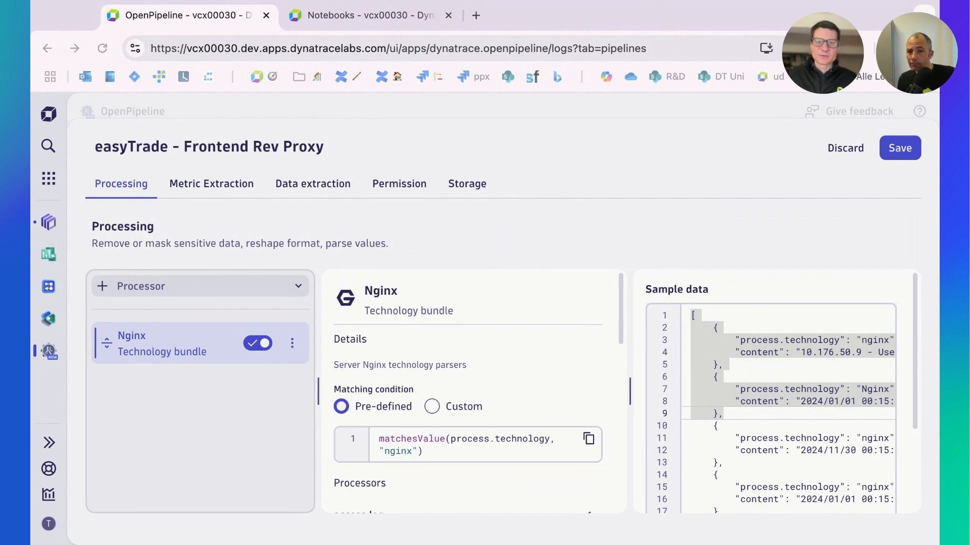
click(743, 421)
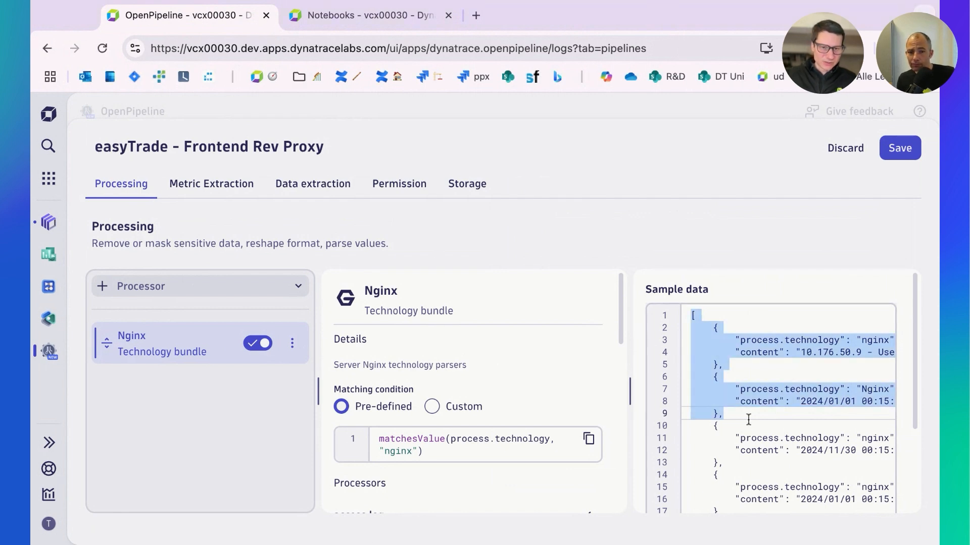
key(super+a)
key(super+v)
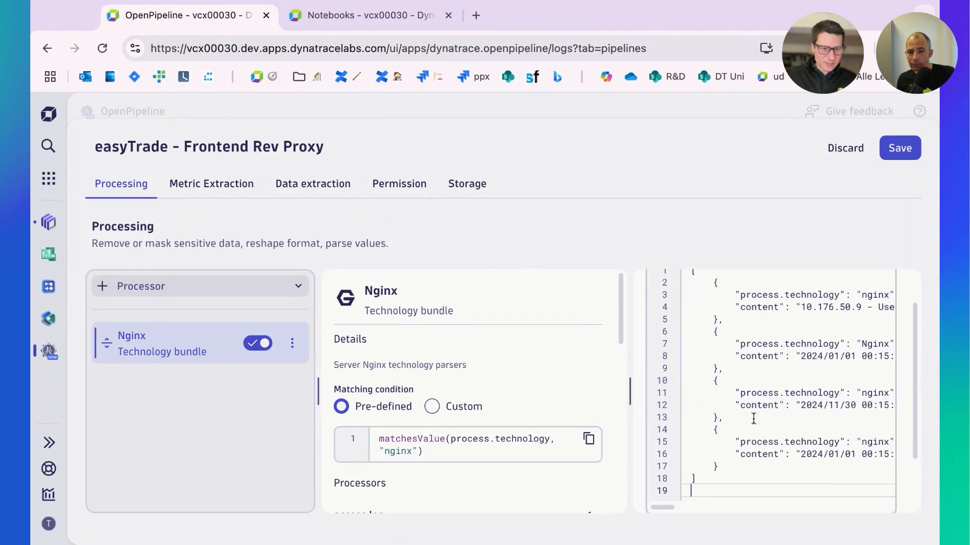
Examine the content fields of the Nginx sample log records
scroll(750, 418, up, 2)
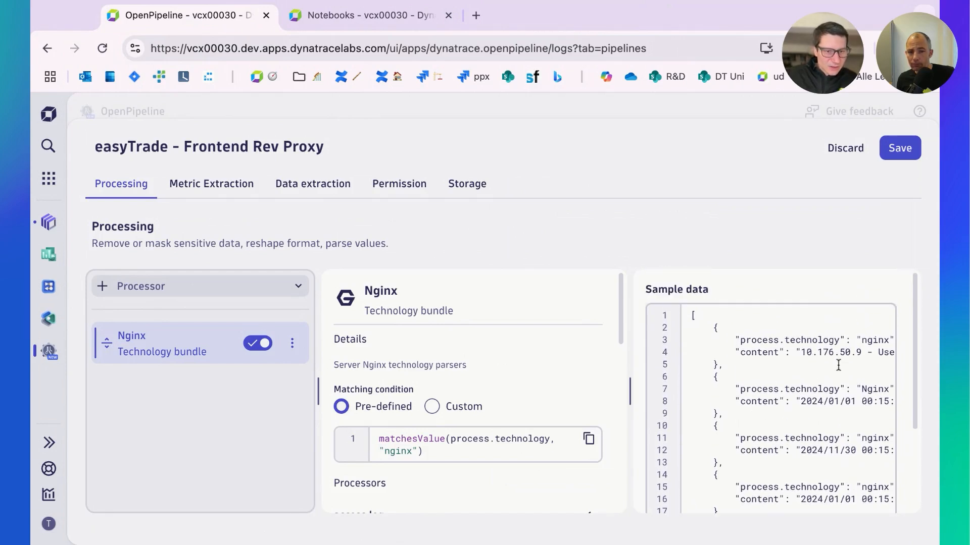
scroll(786, 377, down, 5)
scroll(788, 389, up, 3)
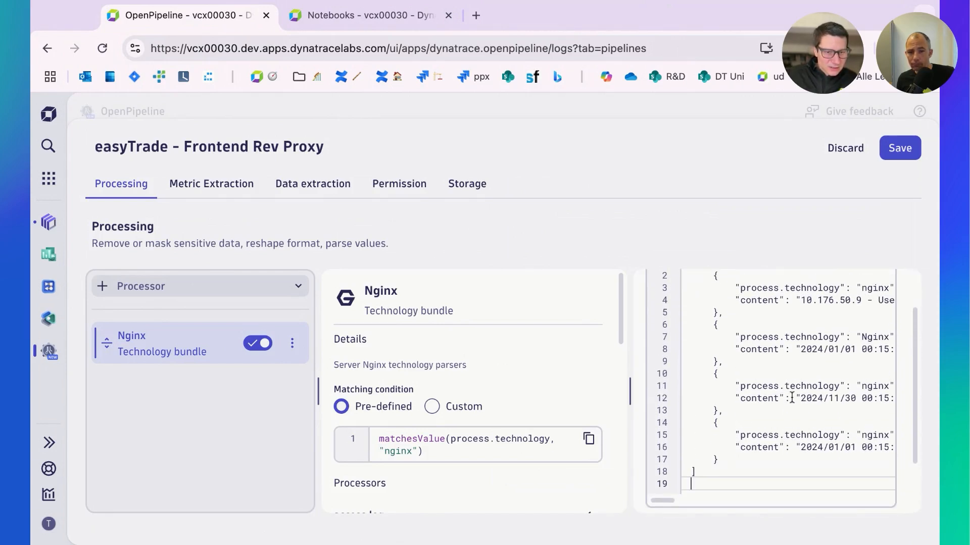
scroll(798, 398, up, 2)
drag(800, 353, 850, 354)
scroll(829, 367, down, 1)
drag(801, 372, 810, 386)
scroll(810, 388, down, 4)
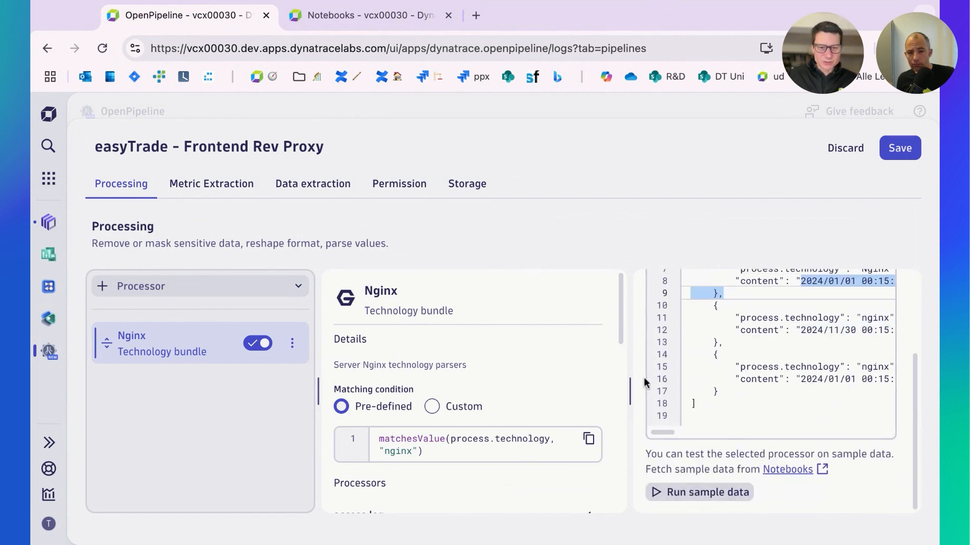
Widen the sample data pane and run the sample data through the Nginx bundle
click(318, 389)
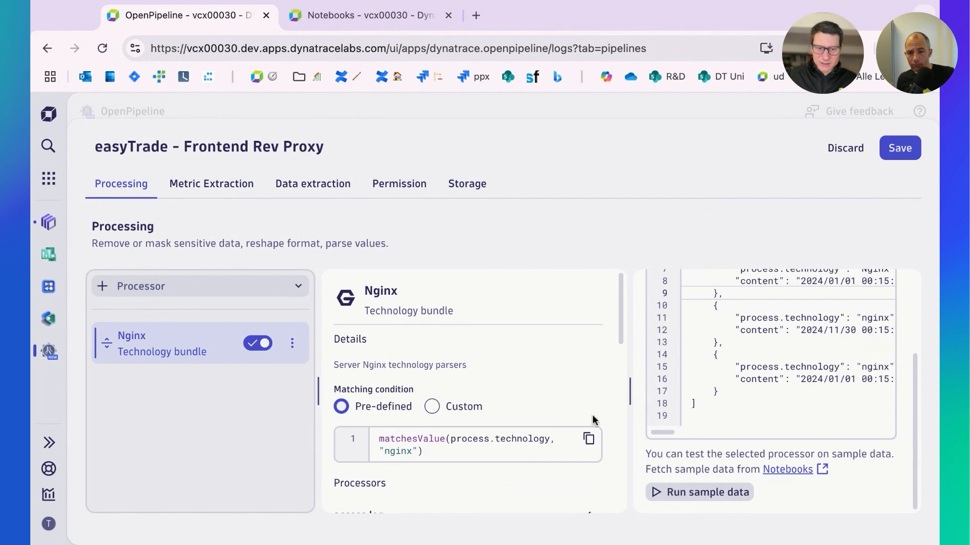
drag(632, 399, 570, 399)
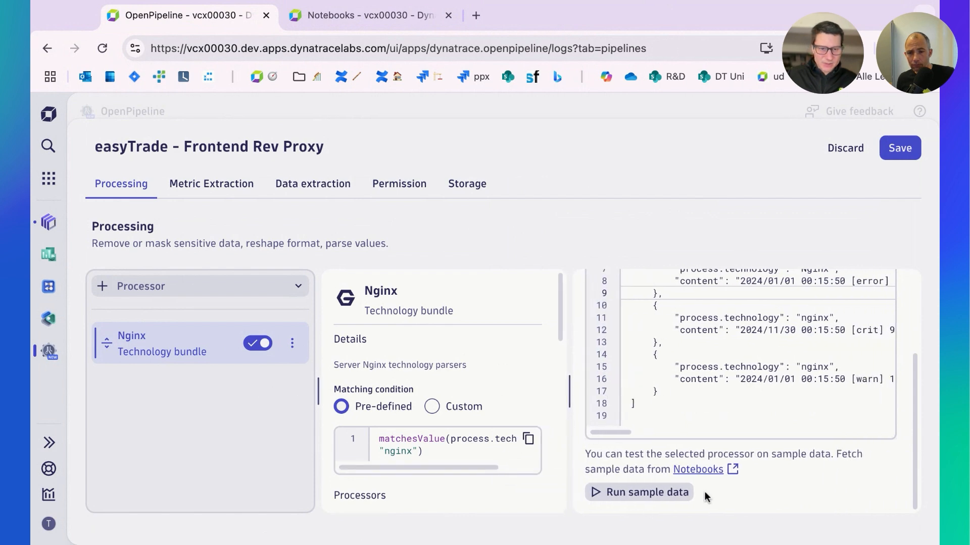
click(651, 493)
Review the sample records and the list of processors contained in the Nginx bundle
scroll(677, 444, up, 3)
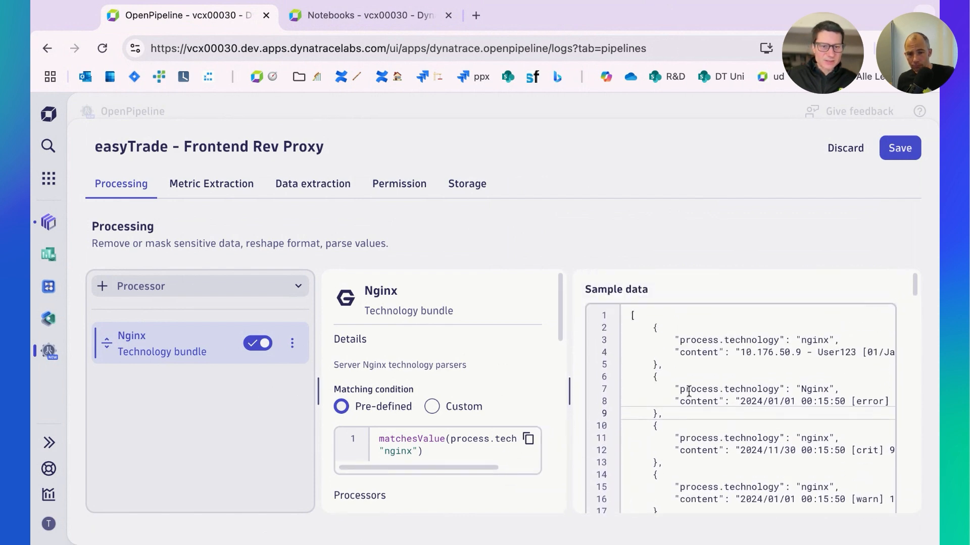
scroll(691, 394, down, 2)
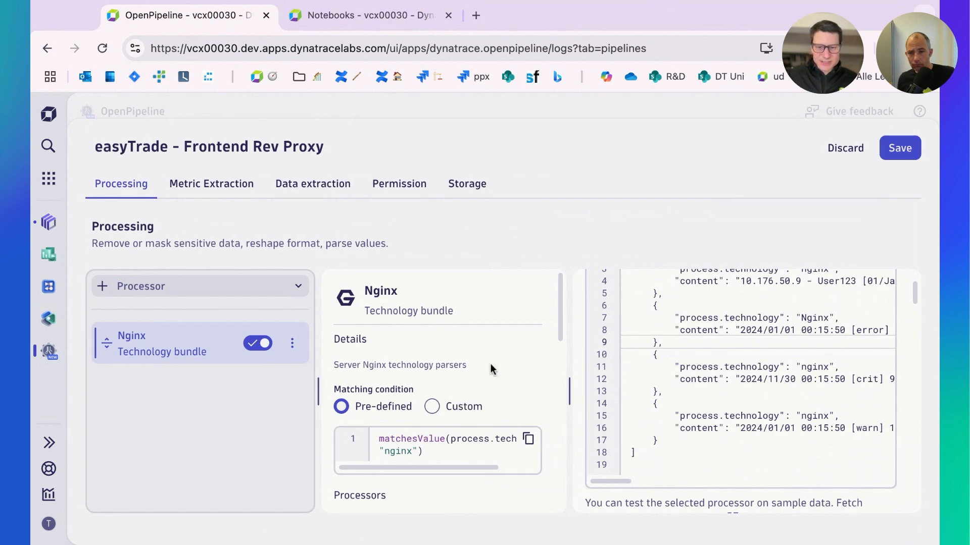
scroll(489, 372, down, 1)
scroll(489, 373, down, 8)
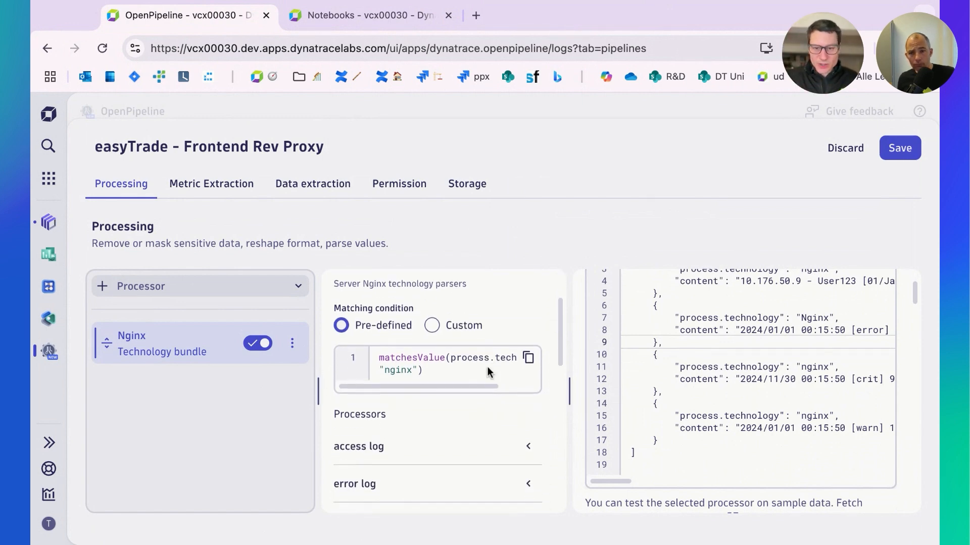
scroll(481, 374, up, 3)
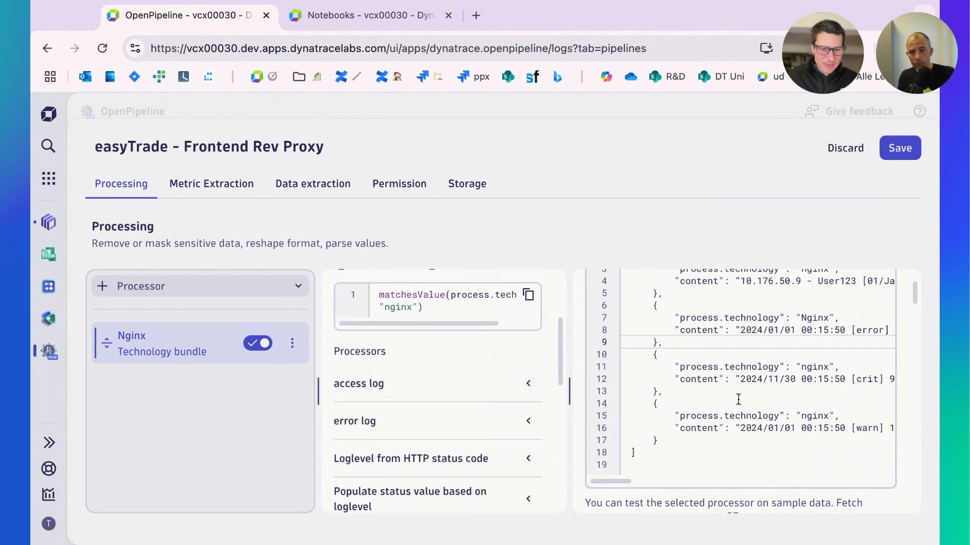
Examine the parsed fields of the first record in the preview result, including its timestamp, against the content of the sample records
scroll(738, 400, down, 10)
scroll(738, 400, down, 2)
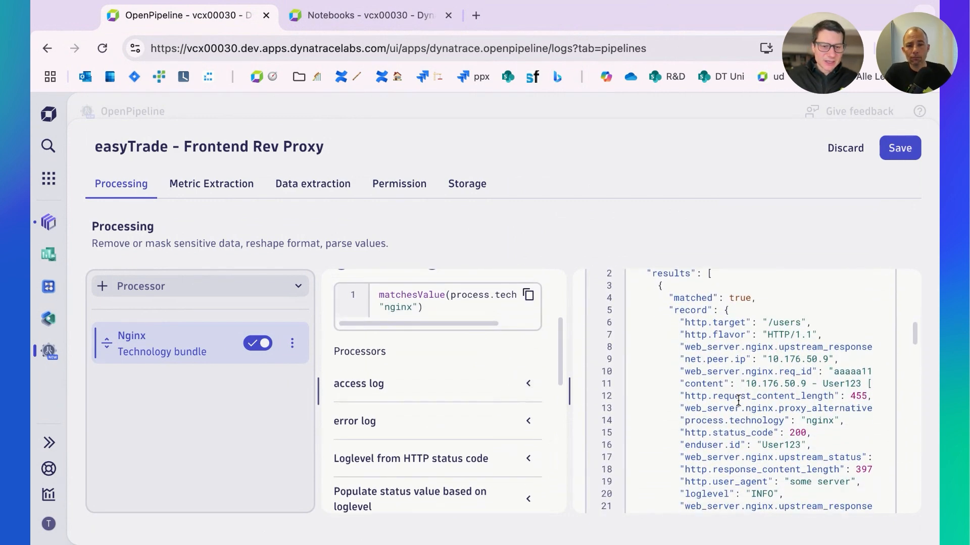
scroll(731, 391, up, 5)
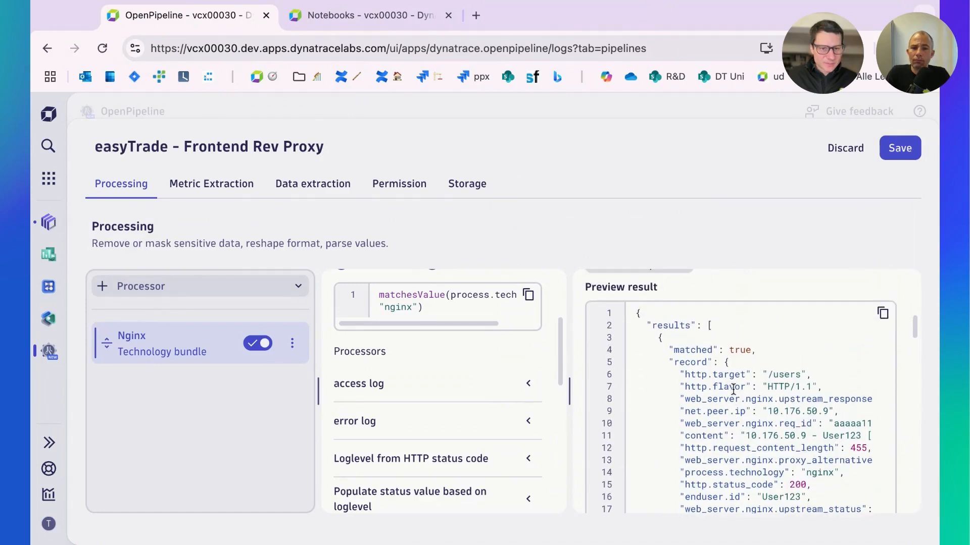
scroll(734, 389, up, 1)
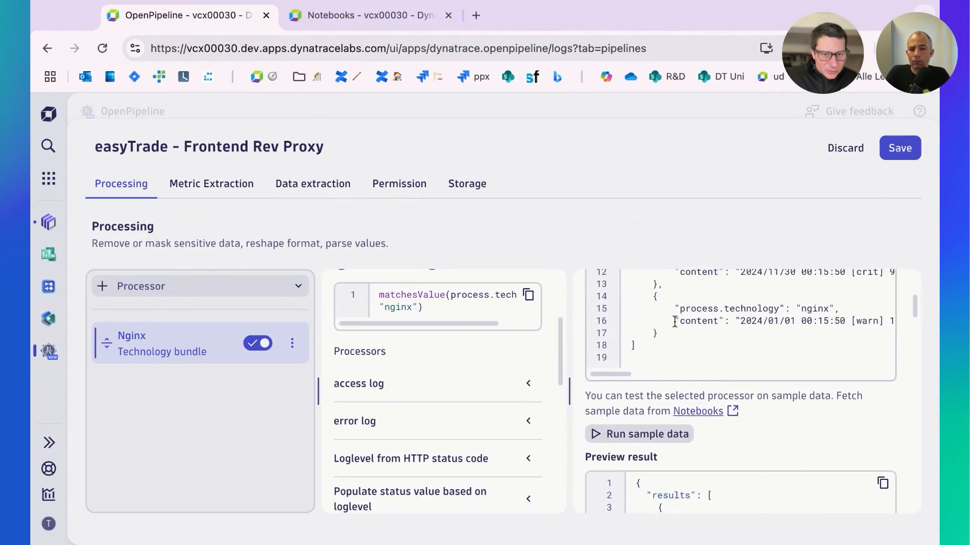
drag(812, 321, 674, 322)
scroll(776, 362, down, 10)
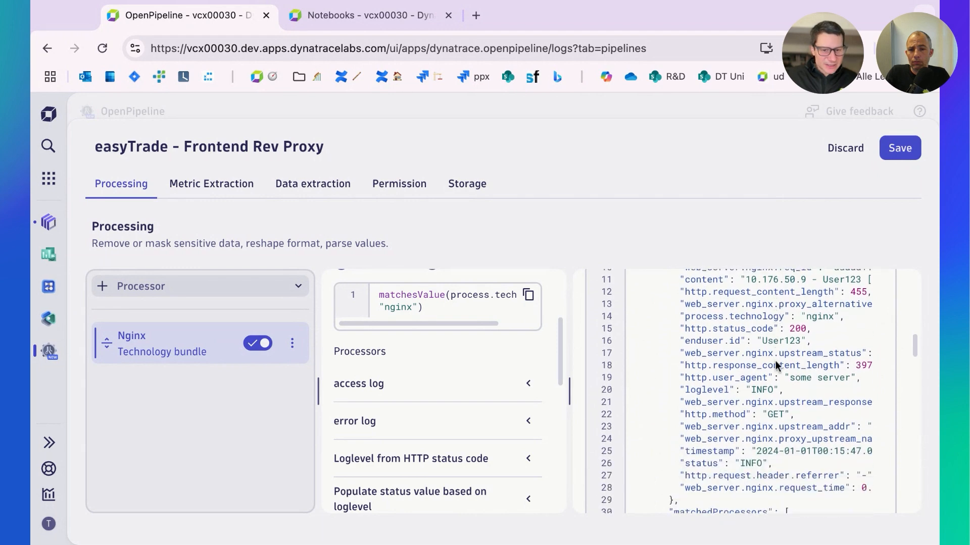
scroll(774, 360, down, 2)
scroll(735, 414, up, 2)
scroll(707, 455, down, 2)
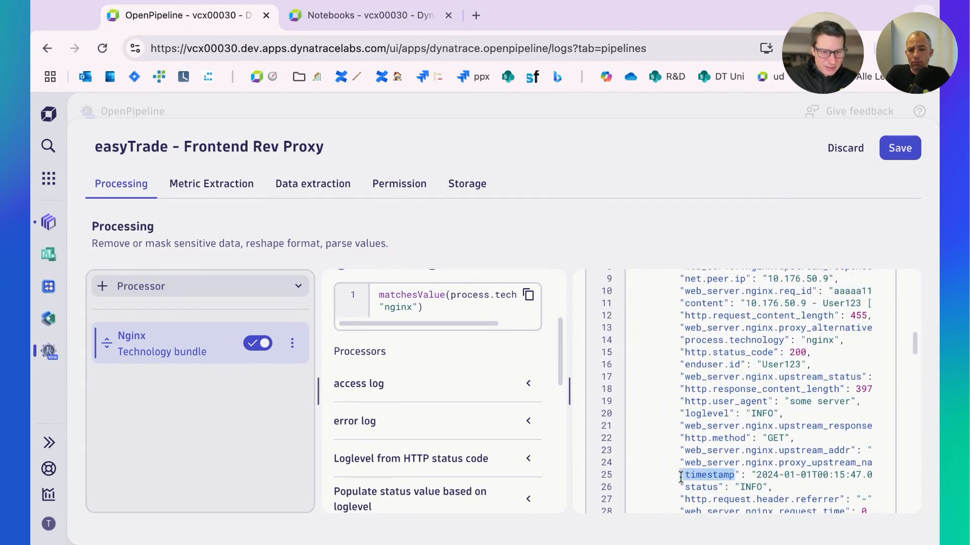
drag(680, 477, 750, 477)
scroll(701, 484, up, 1)
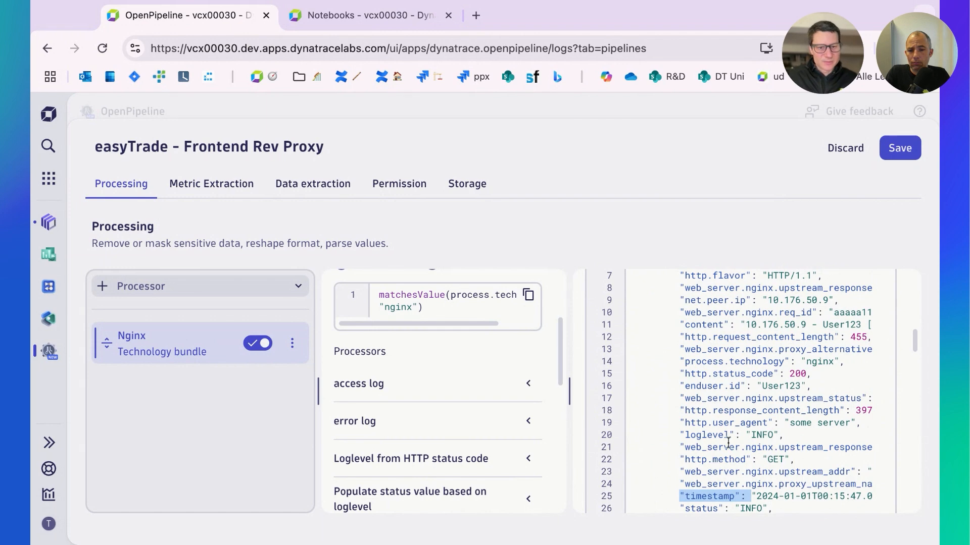
scroll(728, 442, up, 2)
scroll(728, 443, down, 2)
scroll(729, 445, up, 2)
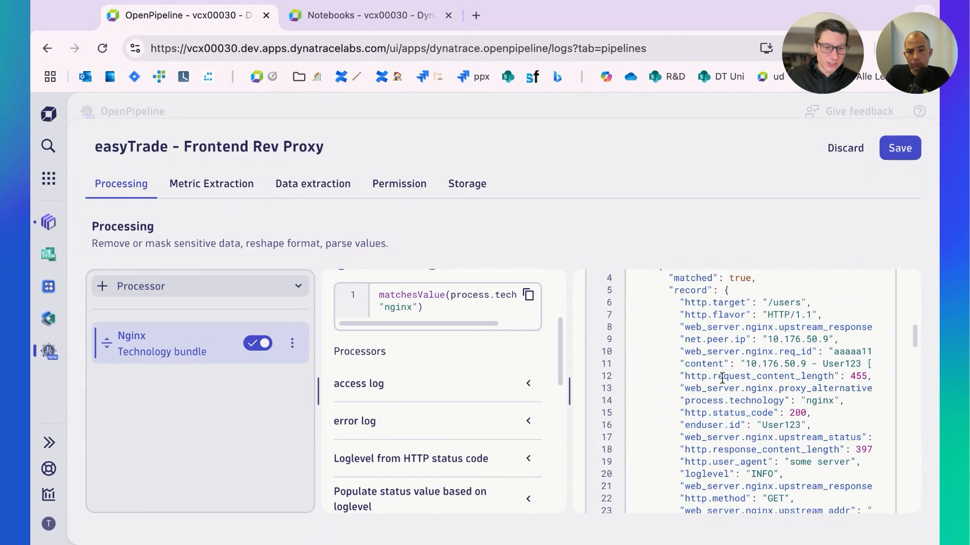
Examine the matched processors, log levels and HTTP fields of the remaining parsed records in the preview result
scroll(730, 344, down, 20)
scroll(729, 375, down, 4)
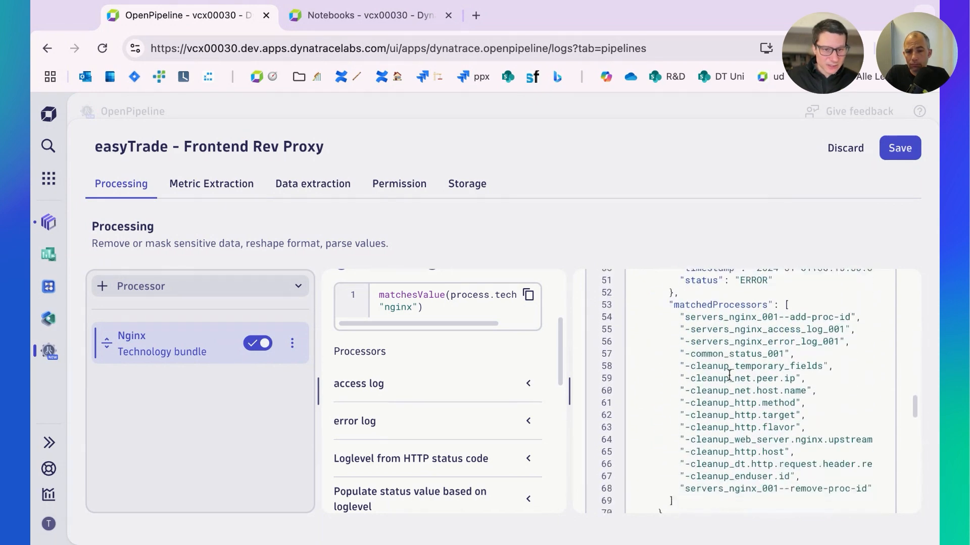
scroll(729, 376, down, 2)
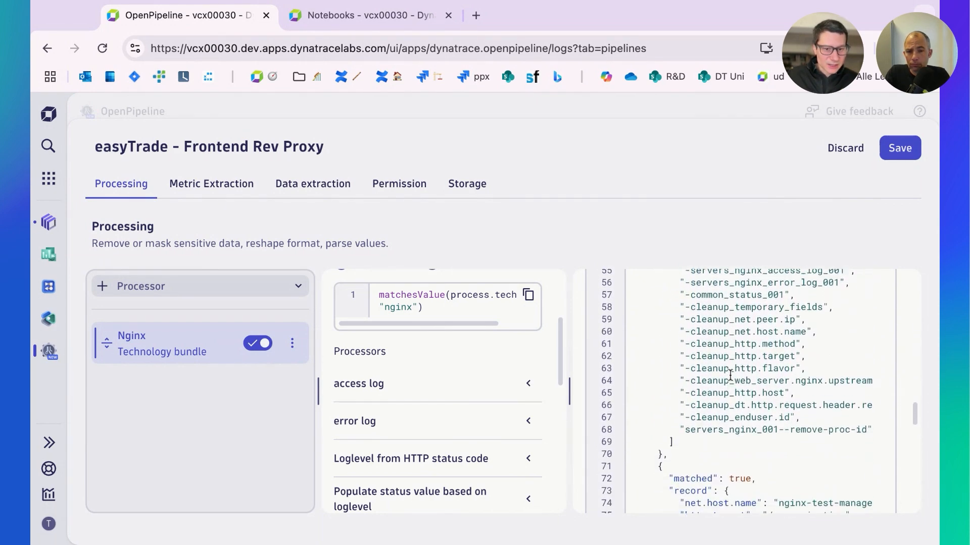
scroll(730, 376, up, 8)
scroll(730, 375, down, 10)
scroll(731, 374, down, 4)
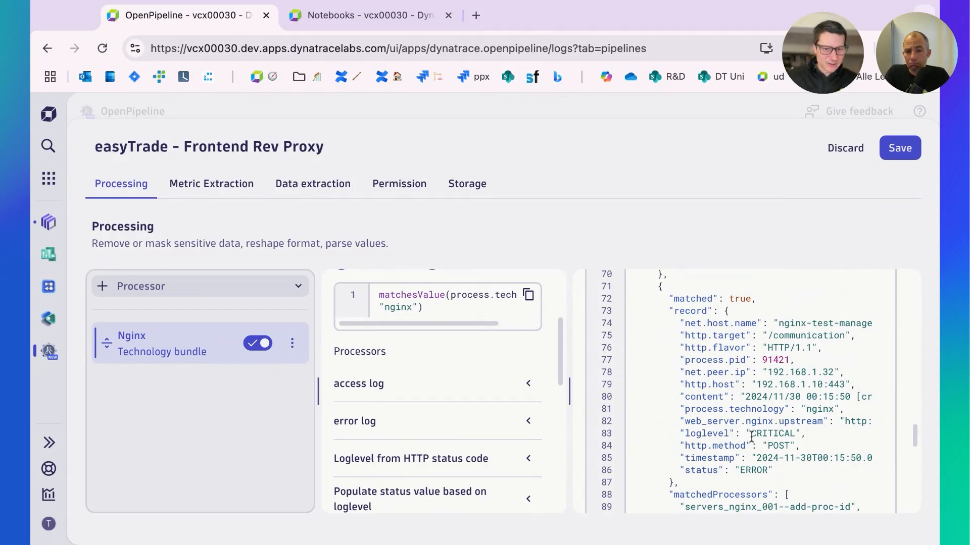
scroll(789, 437, down, 1)
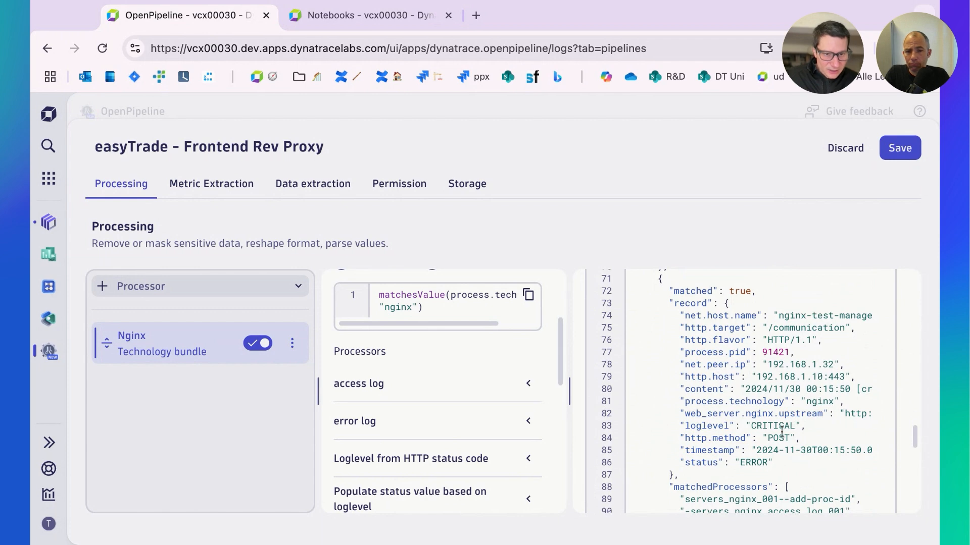
scroll(783, 433, down, 10)
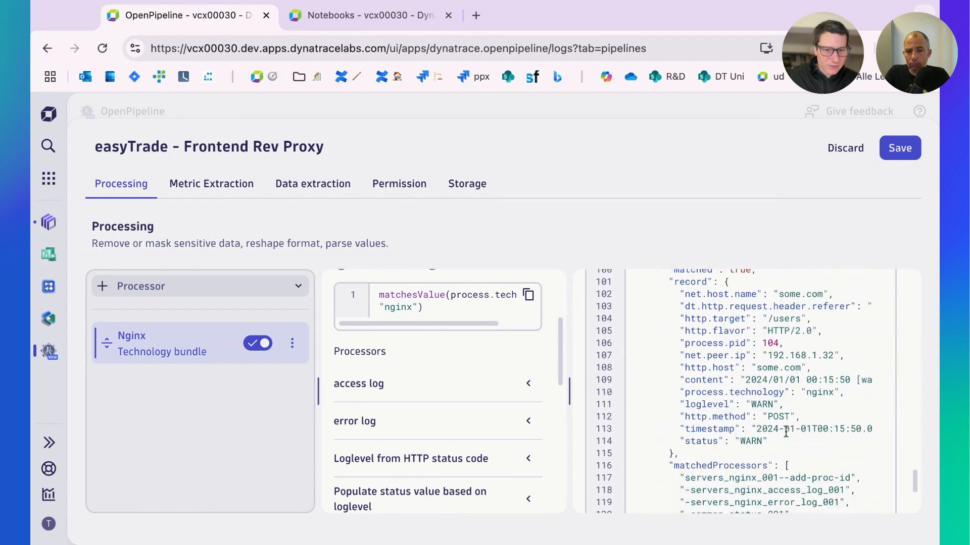
scroll(786, 433, up, 1)
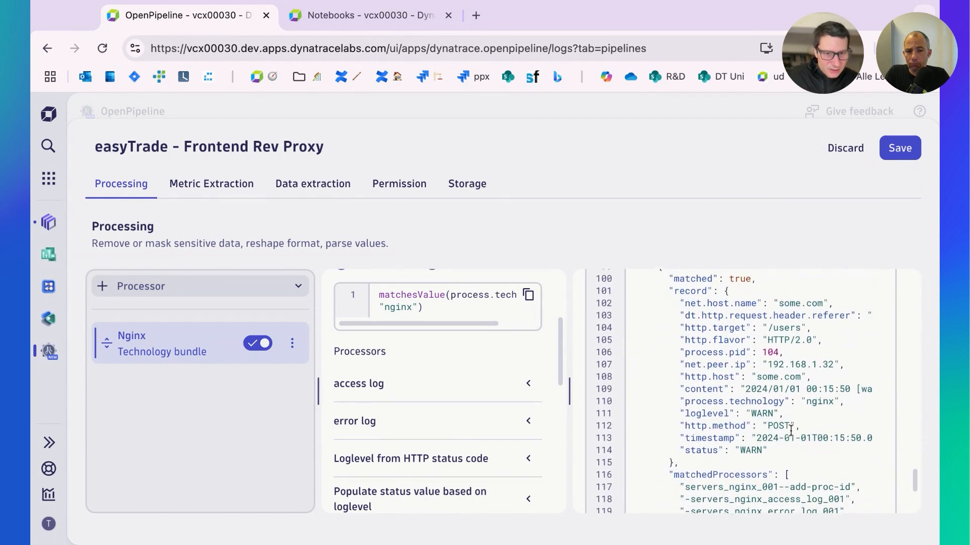
scroll(790, 431, down, 4)
scroll(791, 430, up, 6)
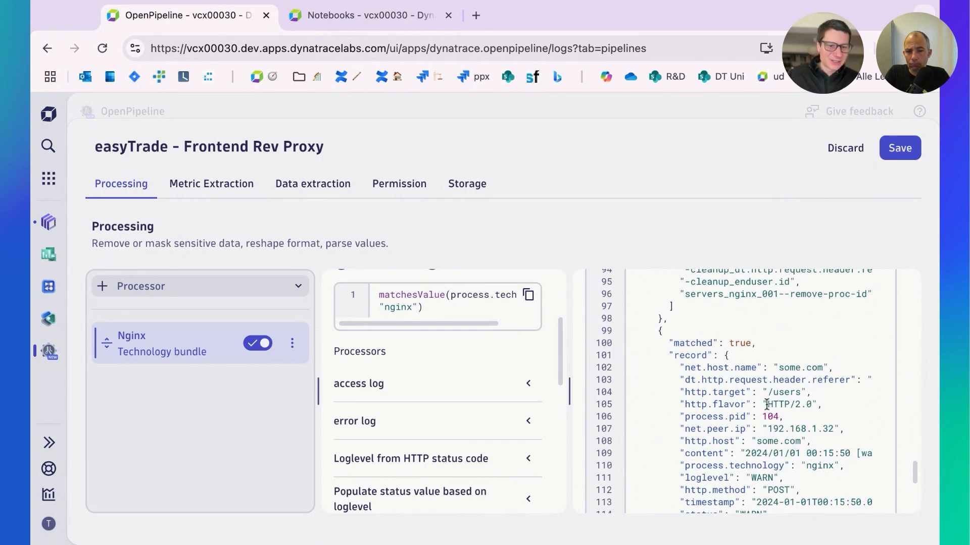
drag(767, 404, 817, 404)
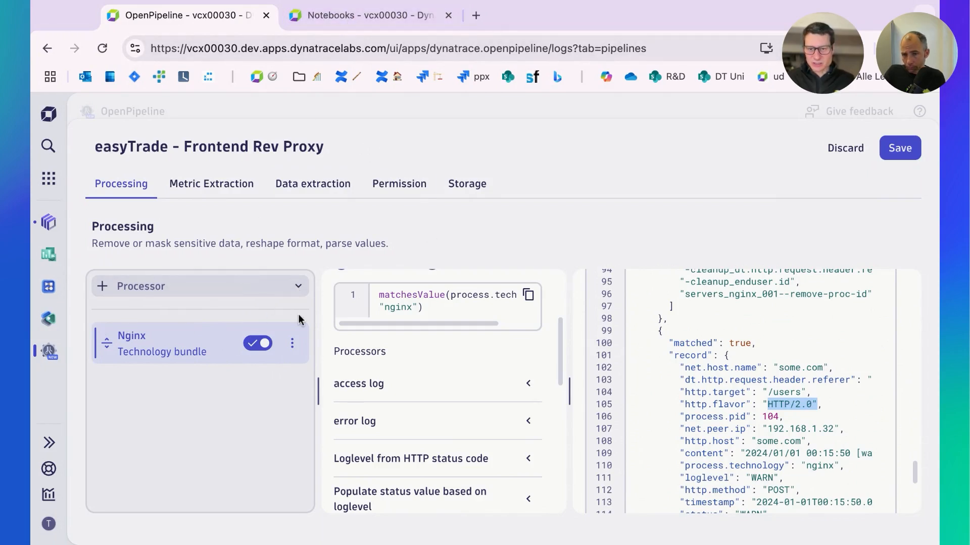
Add a DQL processor named "Extract path and assign service" below the Nginx bundle
click(298, 286)
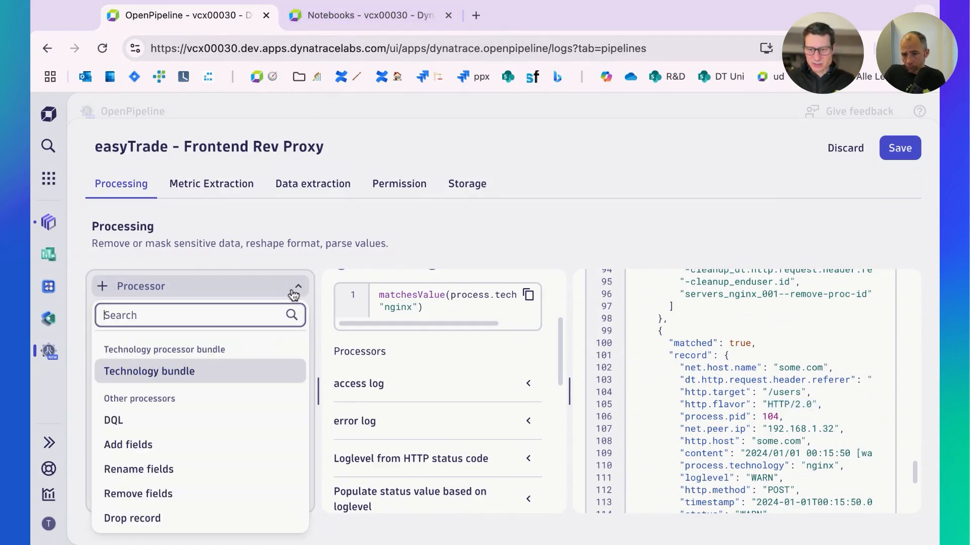
click(201, 425)
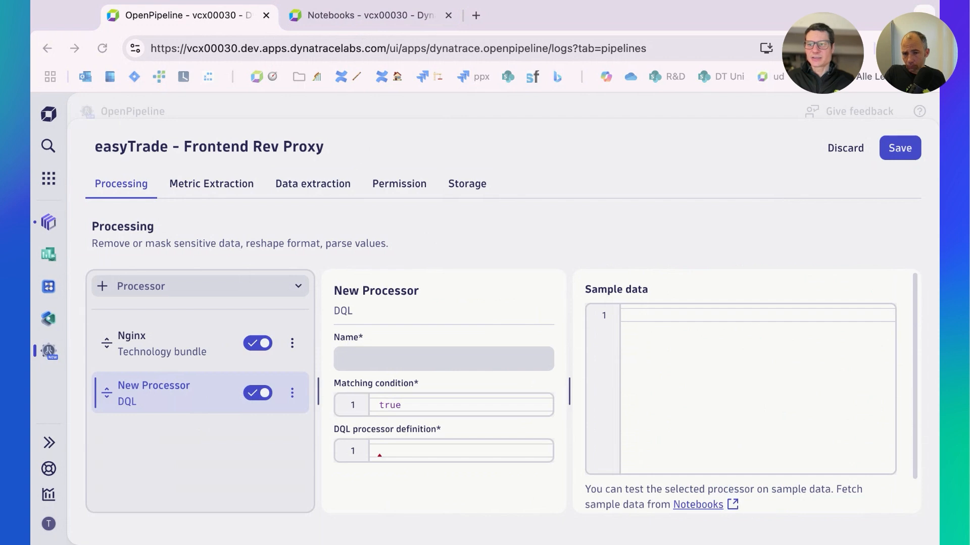
click(367, 360)
text(Ext)
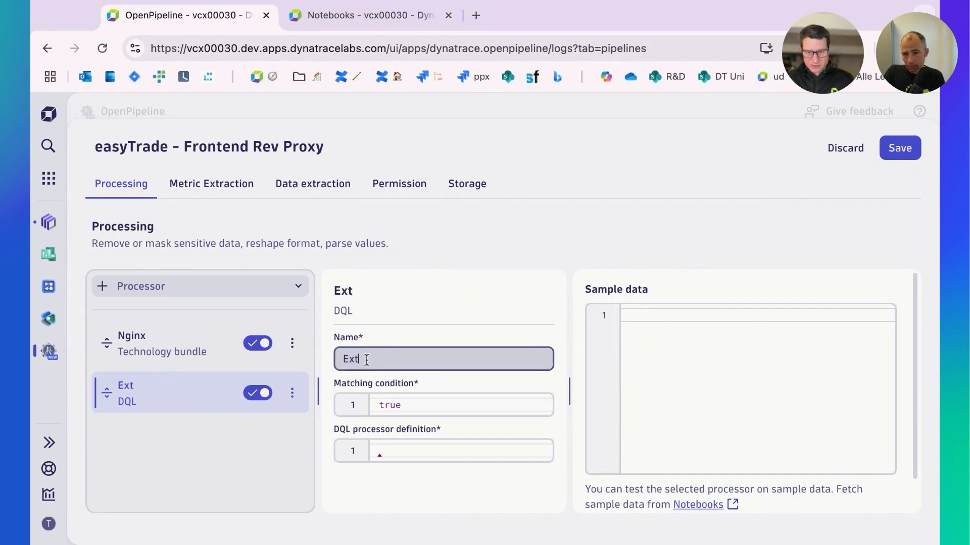
text(ract path and as)
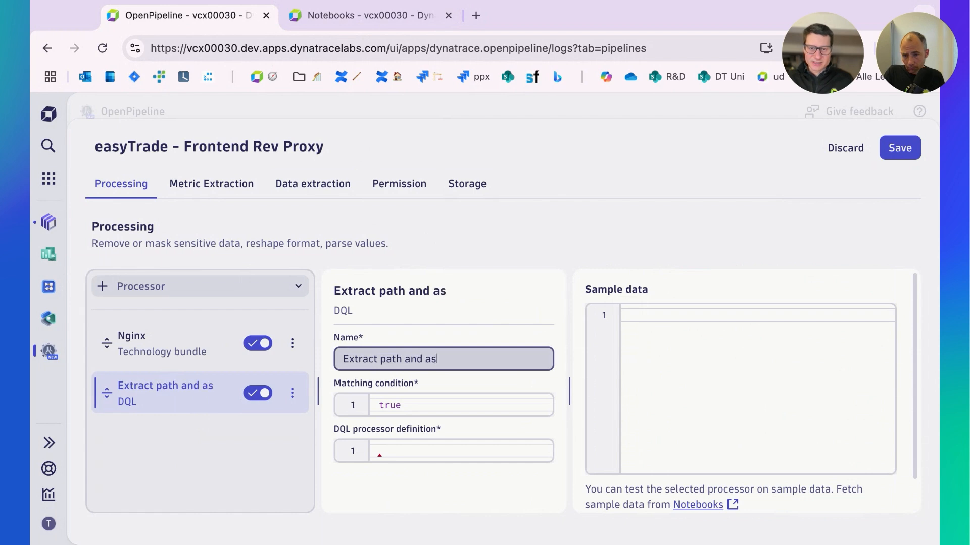
text(sign service)
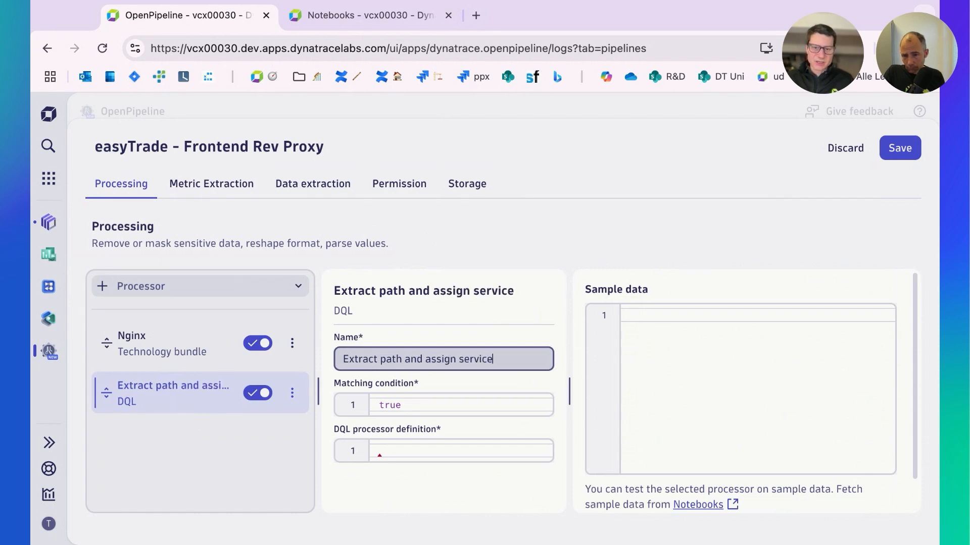
Paste the copied JSON records with http.target values into the new DQL processor's sample data
click(30, 281)
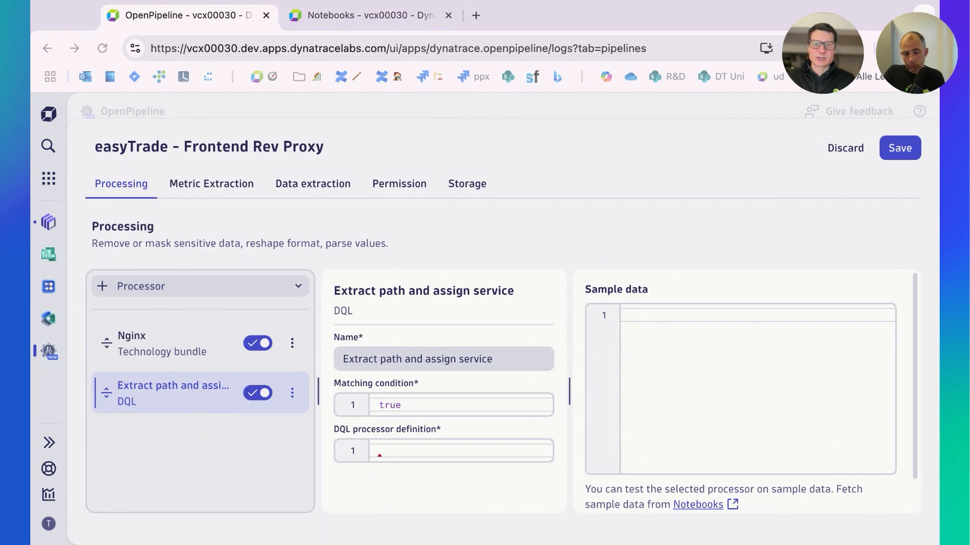
click(727, 392)
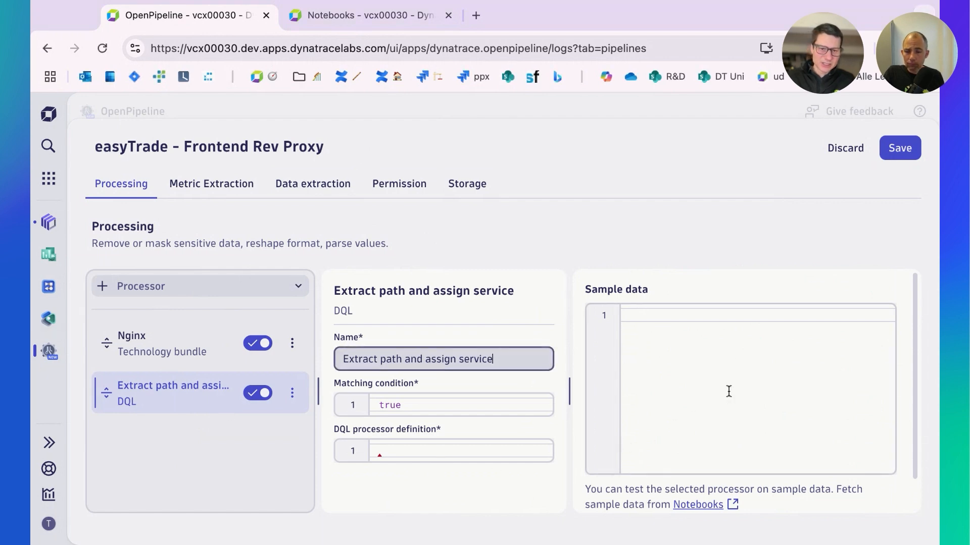
key(ctrl+v)
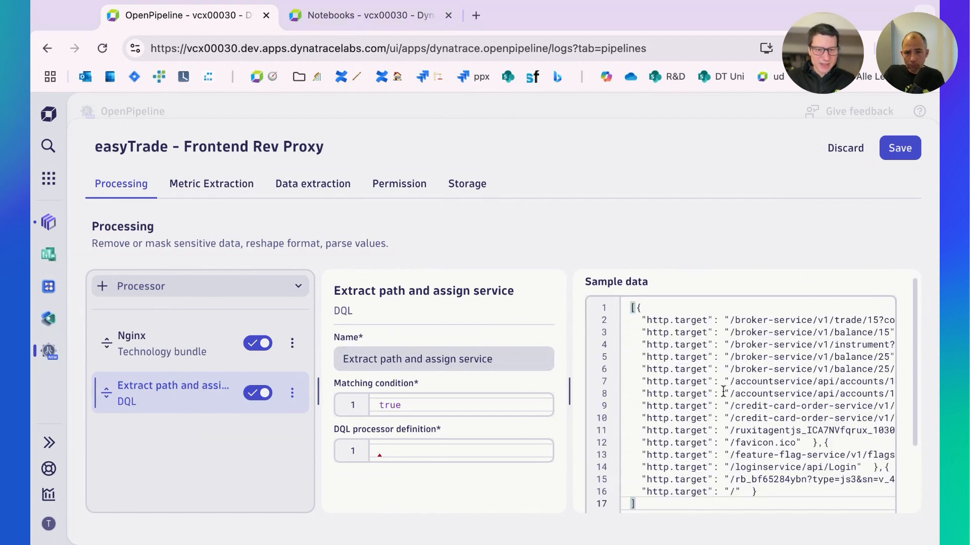
Examine the http.target paths in the sample data and highlight the broker-service segment of the first record
double_click(645, 321)
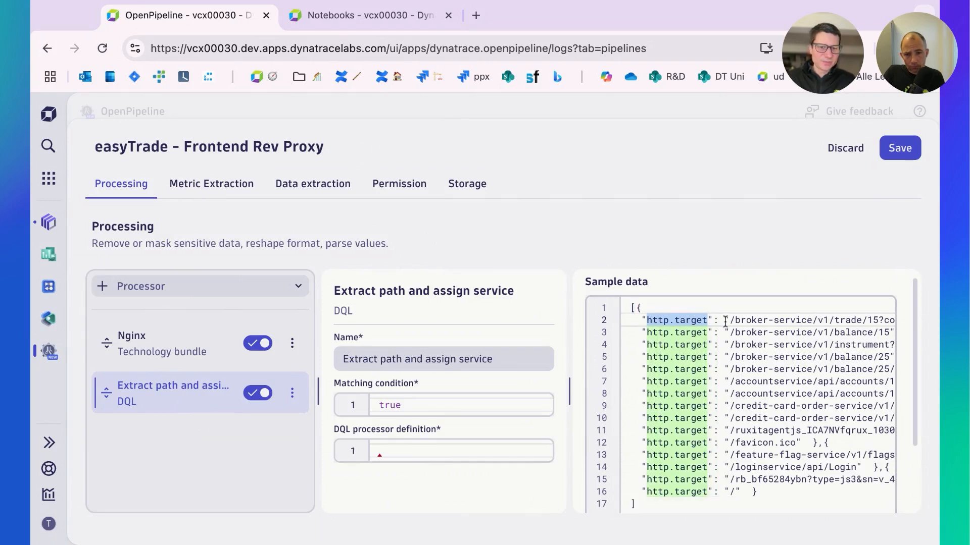
scroll(758, 370, right, 3)
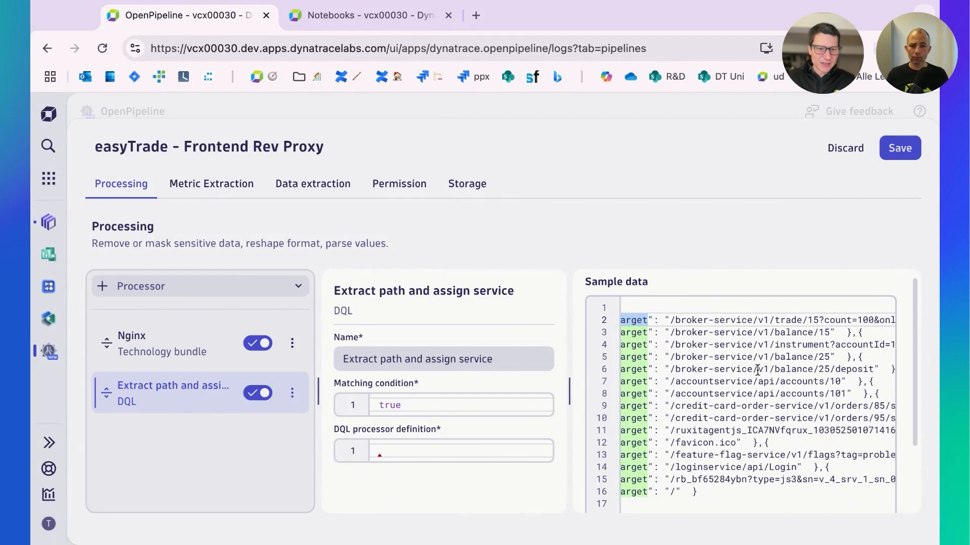
scroll(736, 370, right, 1)
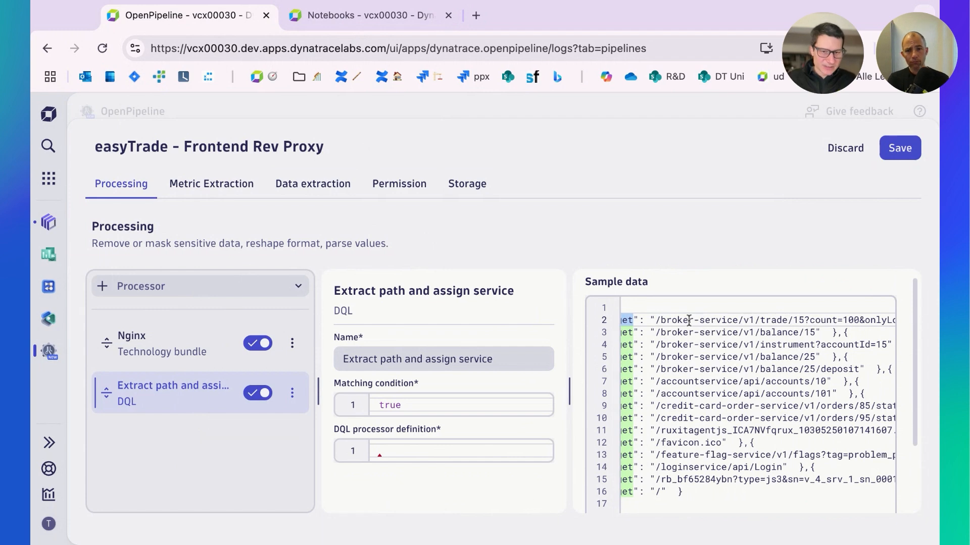
scroll(717, 351, right, 1)
scroll(717, 352, left, 1)
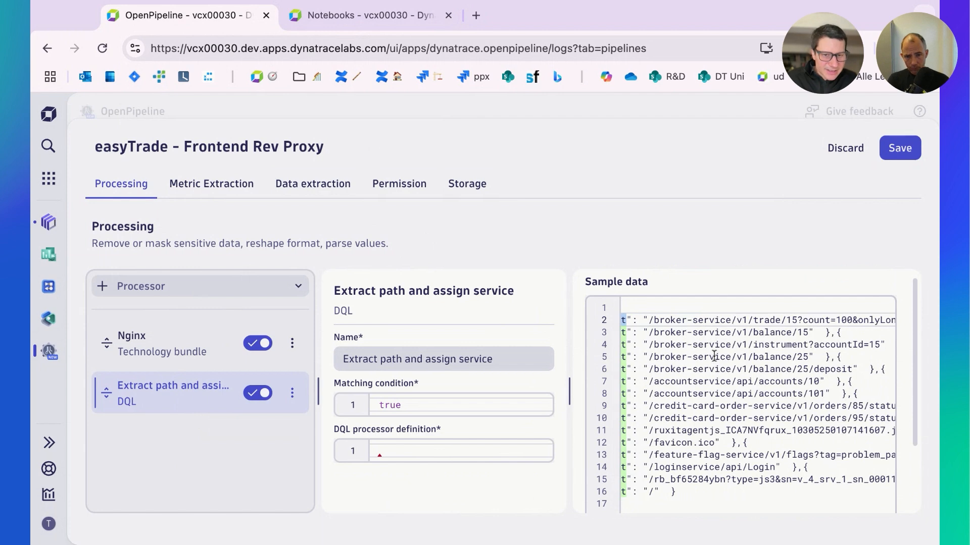
click(654, 320)
key(shift+Right)
key(shift+Right)
key(shift+Right)
key(shift+Right)
key(shift+Right)
key(shift+Right)
key(shift+Right)
key(shift+Right)
key(shift+Right)
key(shift+Right)
key(shift+Right)
key(shift+Right)
key(shift+Right)
key(shift+Right)
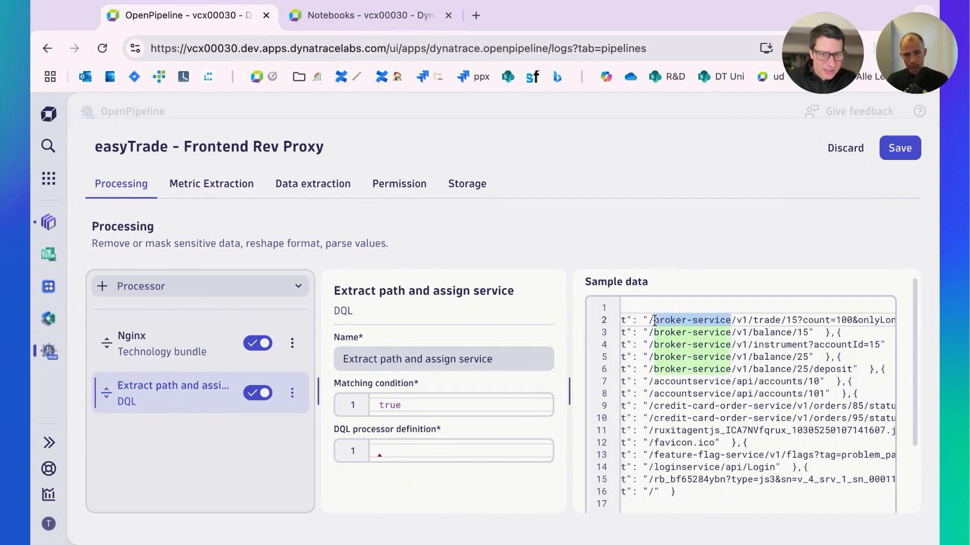
Examine the query strings at the end of the sample http.target paths, highlighting those of the trade and instrument requests
scroll(737, 352, right, 1)
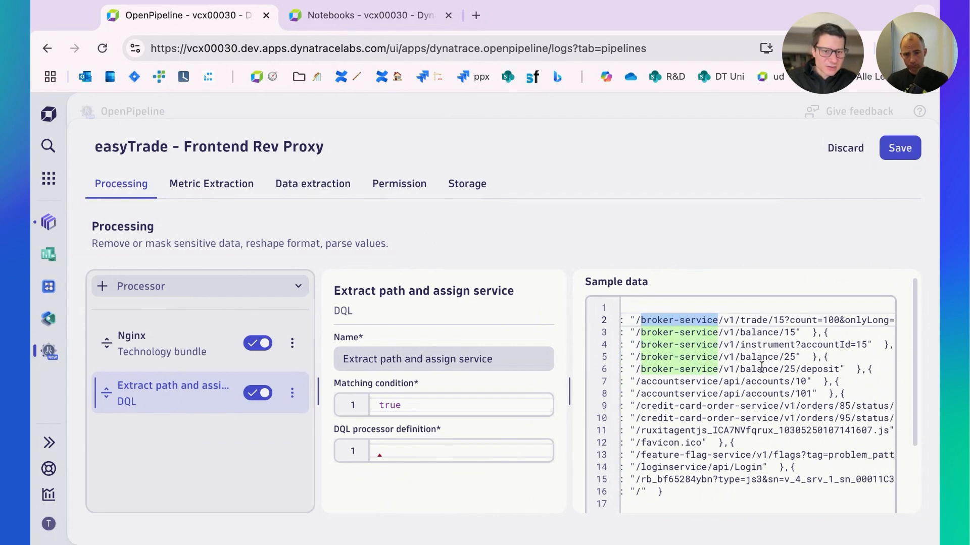
scroll(762, 357, right, 2)
drag(762, 320, 848, 320)
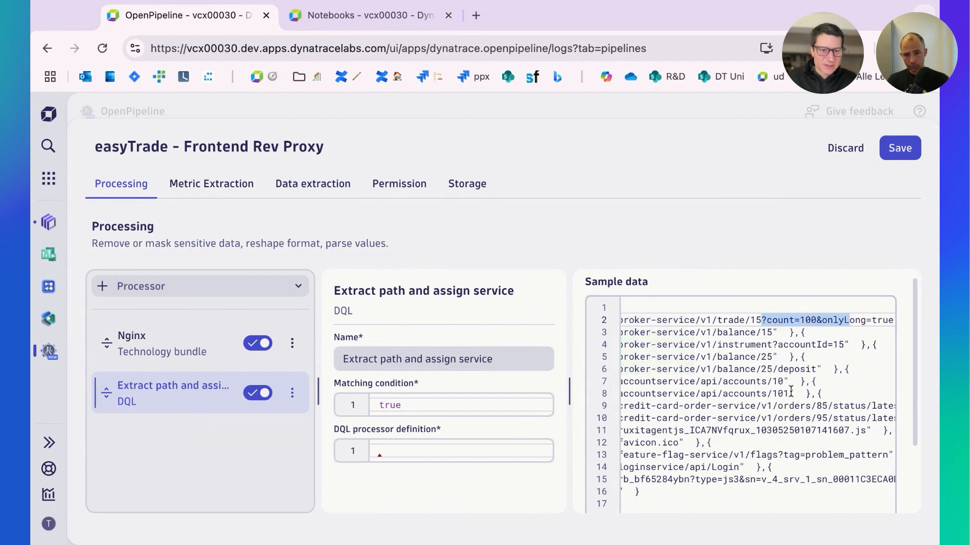
scroll(788, 393, right, 2)
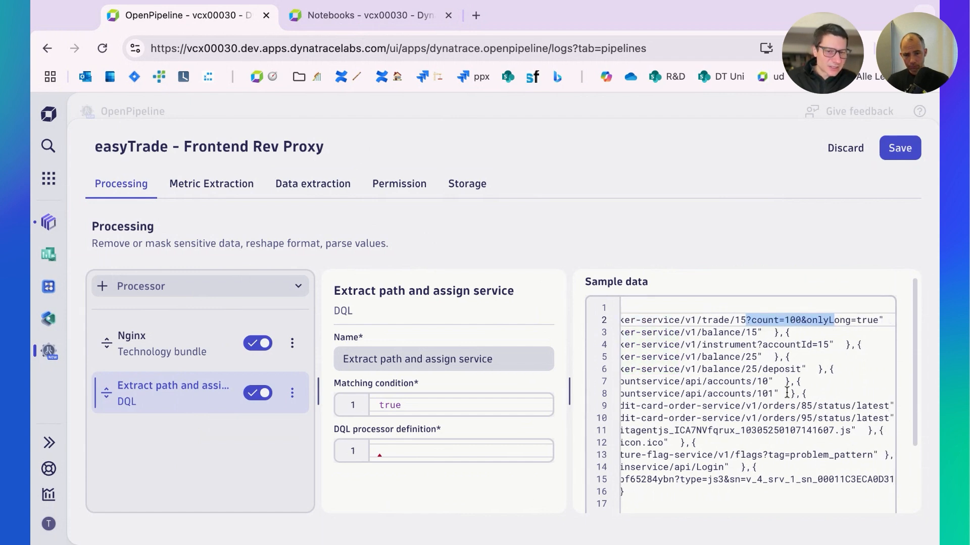
click(754, 347)
key(shift+Right)
key(shift+Right)
key(shift+Right)
key(shift+Right)
key(shift+Right)
key(shift+Right)
key(shift+Right)
key(shift+Right)
key(shift+Right)
key(shift+Right)
key(shift+Right)
key(shift+Right)
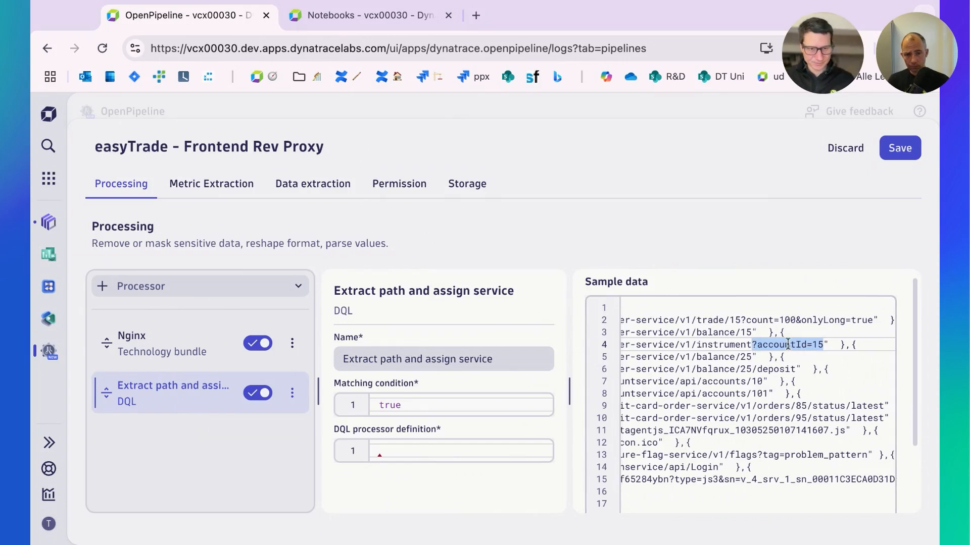
scroll(787, 345, left, 2)
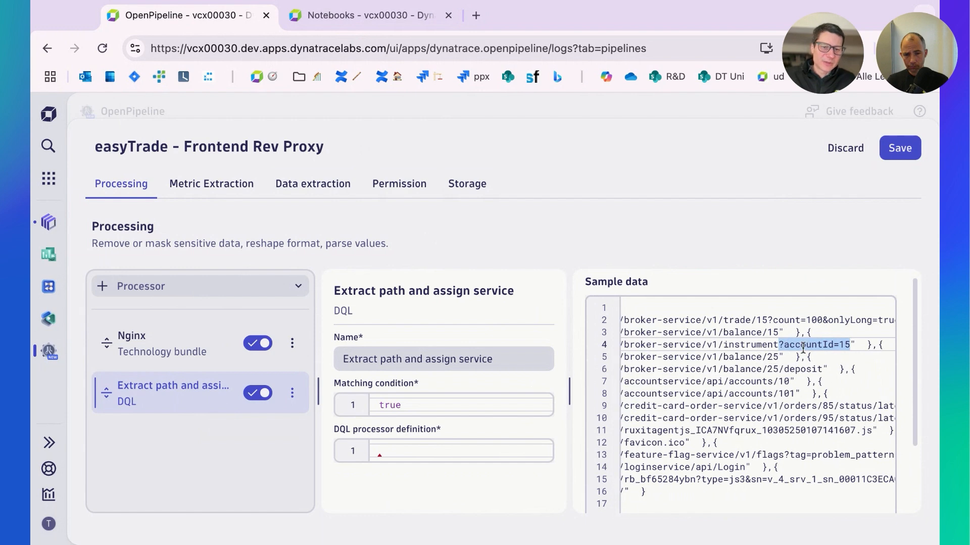
scroll(803, 348, right, 1)
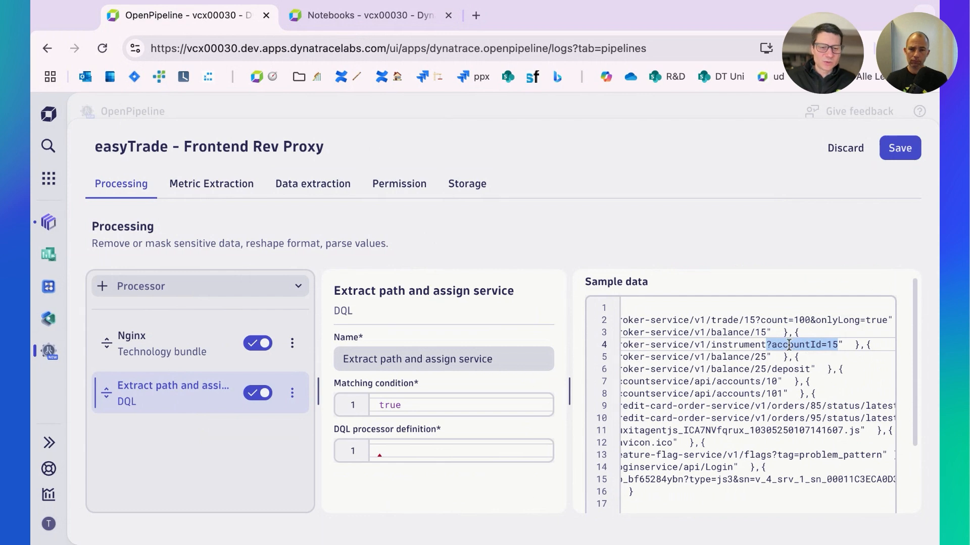
scroll(789, 345, right, 1)
click(737, 345)
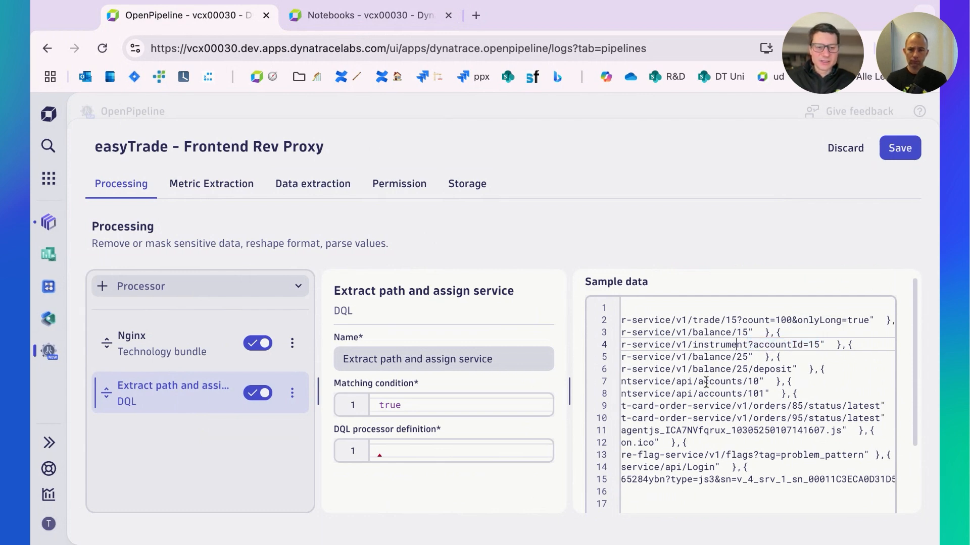
Paste the DQL definition parse http.target, """((LD:path "?") | LD:path)""" | parse path, """"/" LD:service "/" LD""" into the processor and widen its pane
scroll(706, 383, left, 5)
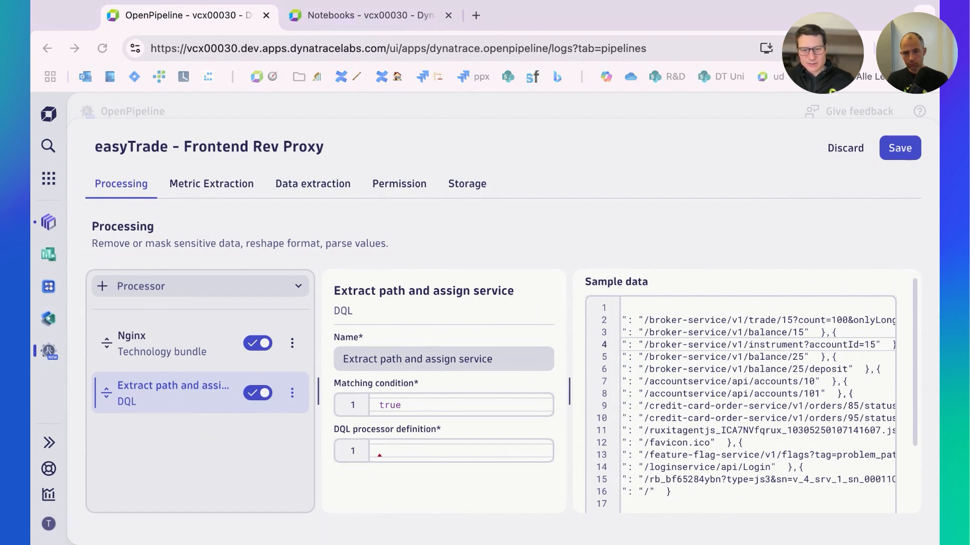
key(super+v)
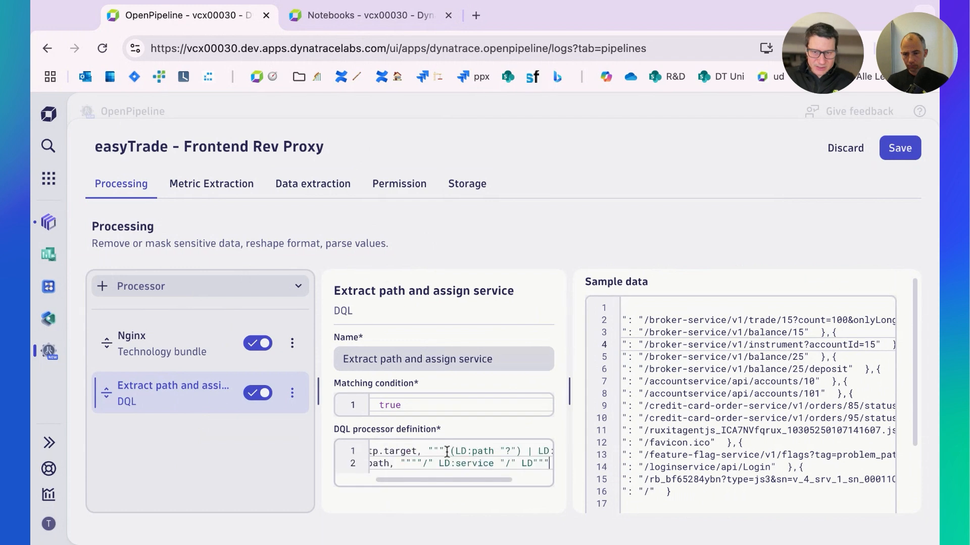
scroll(454, 457, left, 3)
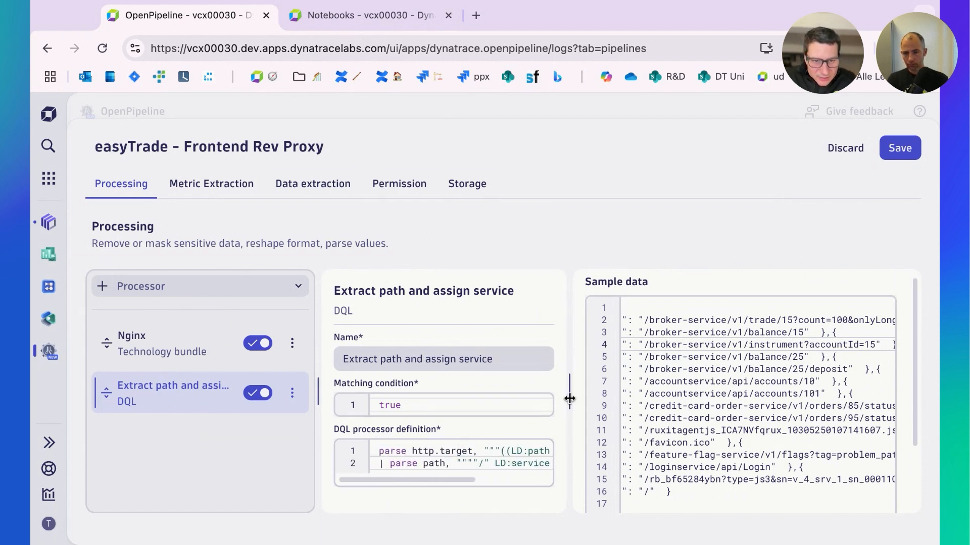
drag(569, 398, 819, 396)
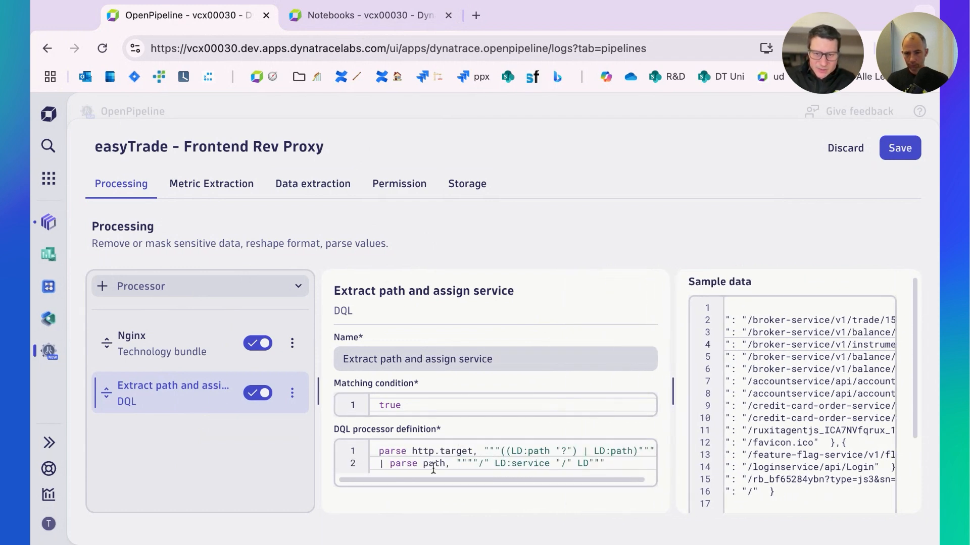
Highlight http.target in the first parse command and compare it with the field names in the sample data
click(413, 450)
key(shift+Right)
key(shift+Right)
key(shift+Right)
key(shift+Right)
key(shift+Right)
key(shift+Right)
key(shift+Right)
key(shift+Right)
key(shift+Right)
key(shift+Right)
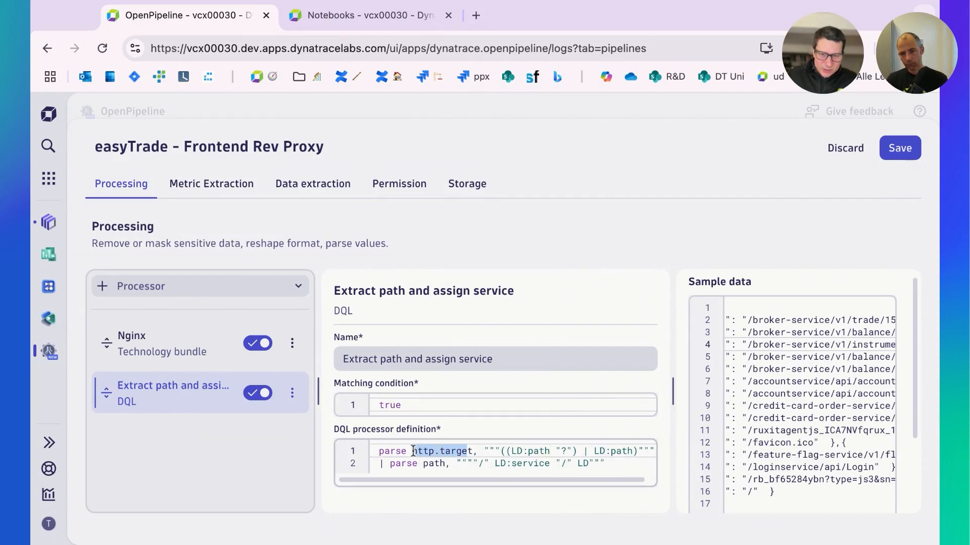
key(shift+Right)
scroll(787, 379, left, 1)
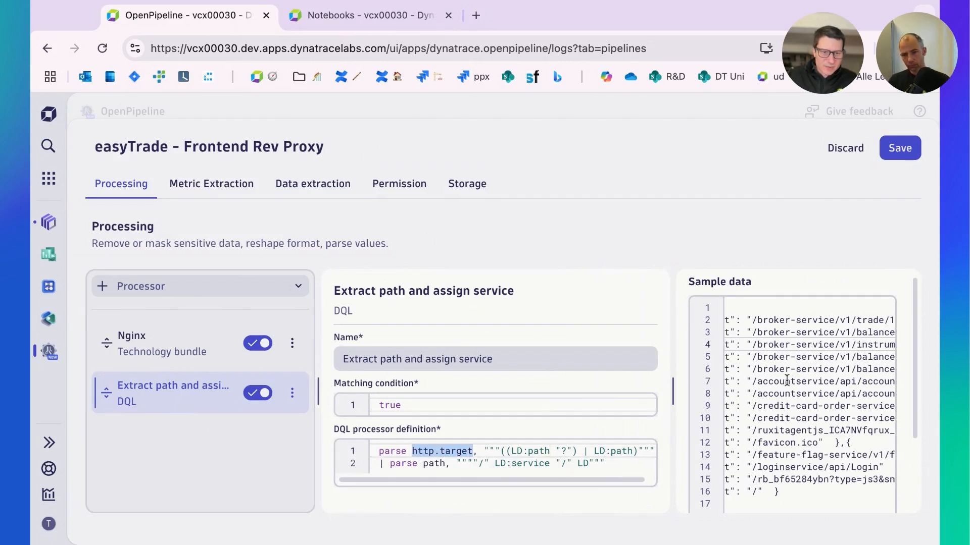
scroll(786, 379, left, 3)
scroll(504, 460, right, 1)
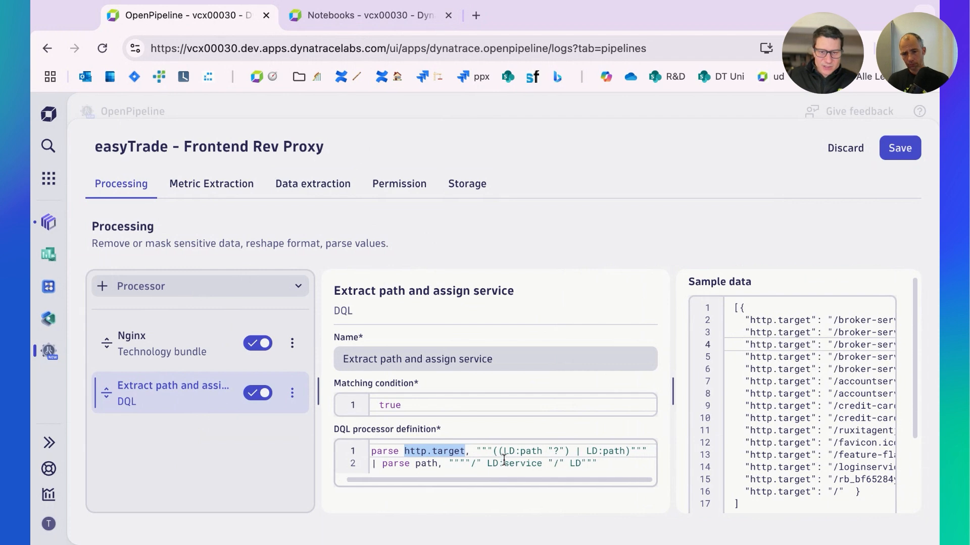
Examine the path and "?" patterns in the parse commands and highlight the matching broker-service segment in the first sample record
double_click(524, 451)
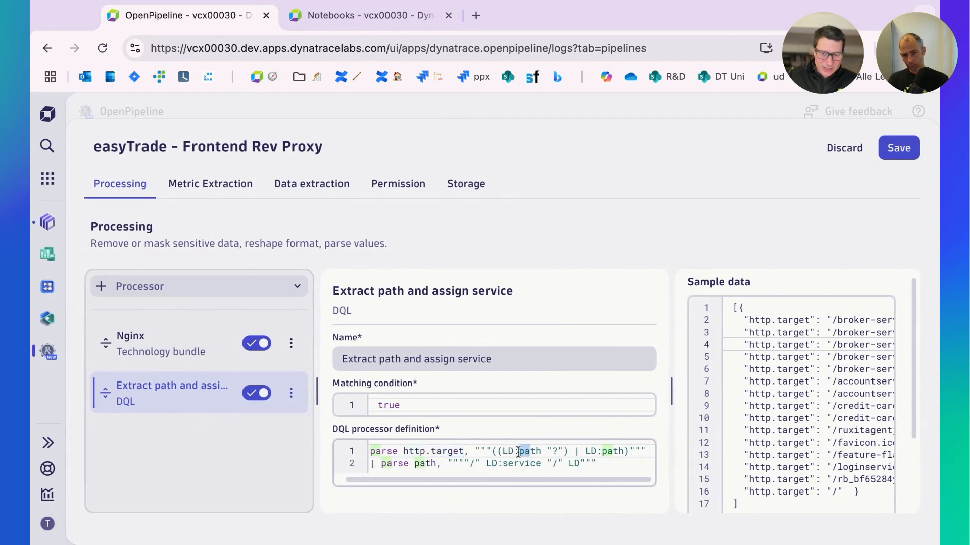
double_click(554, 451)
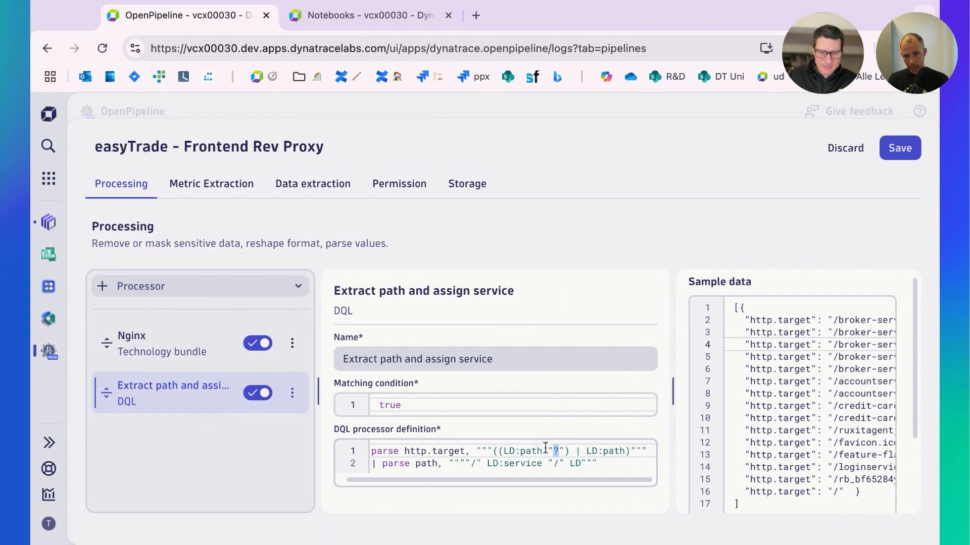
scroll(507, 462, left, 1)
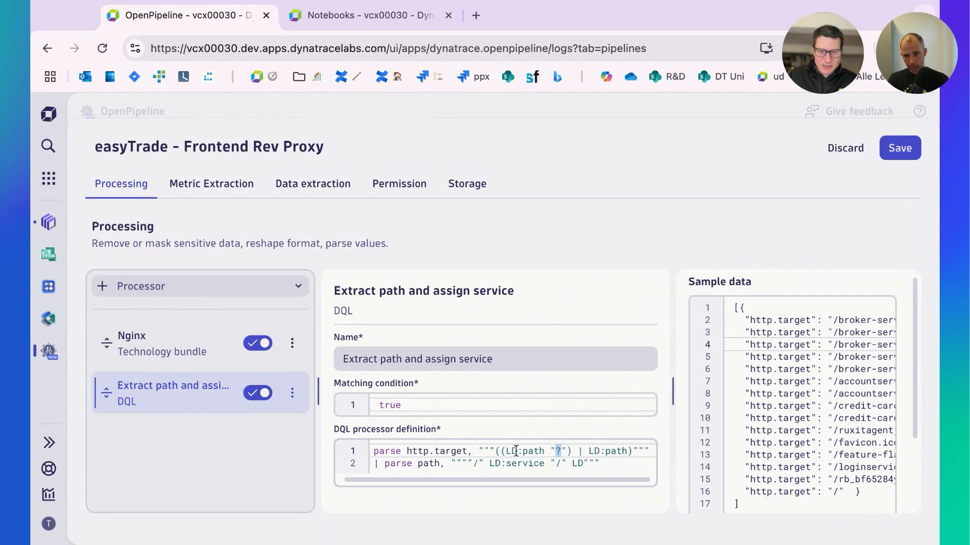
click(433, 464)
scroll(808, 404, right, 3)
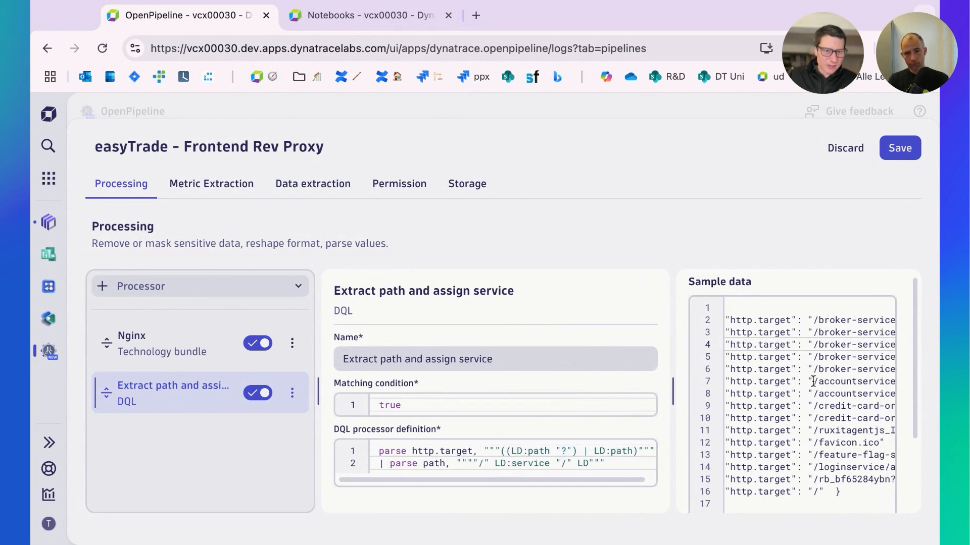
drag(768, 321, 845, 321)
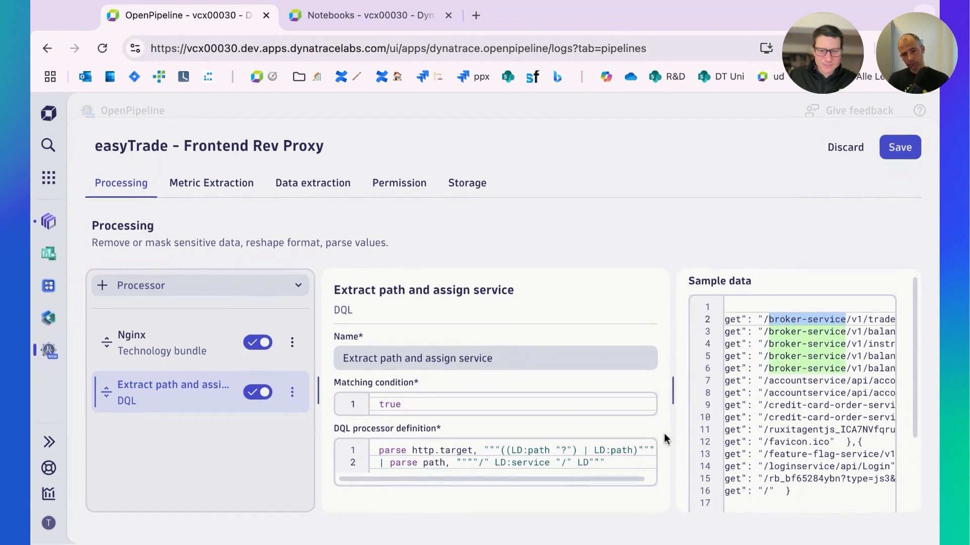
Narrow the processor definition pane slightly to give the sample data more room
scroll(678, 433, down, 5)
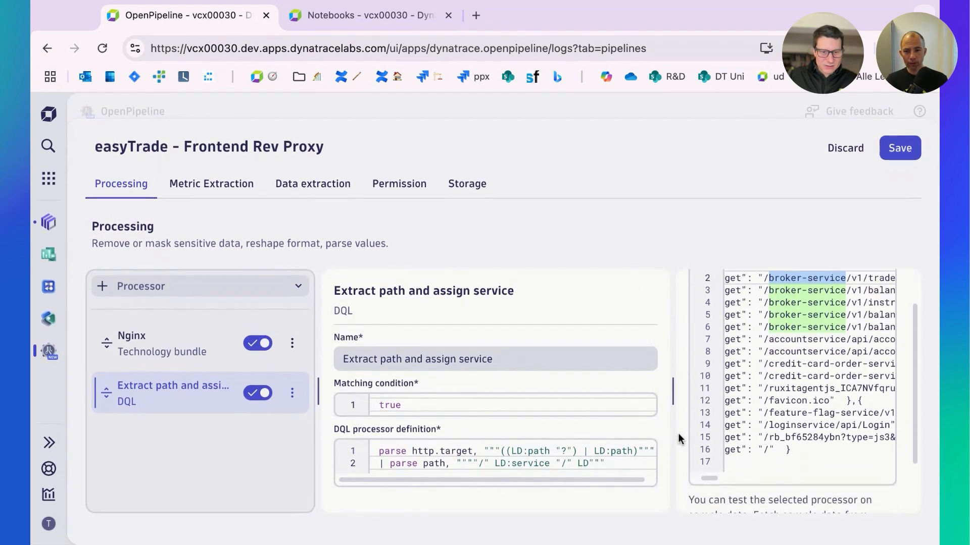
scroll(678, 434, up, 4)
drag(671, 402, 626, 402)
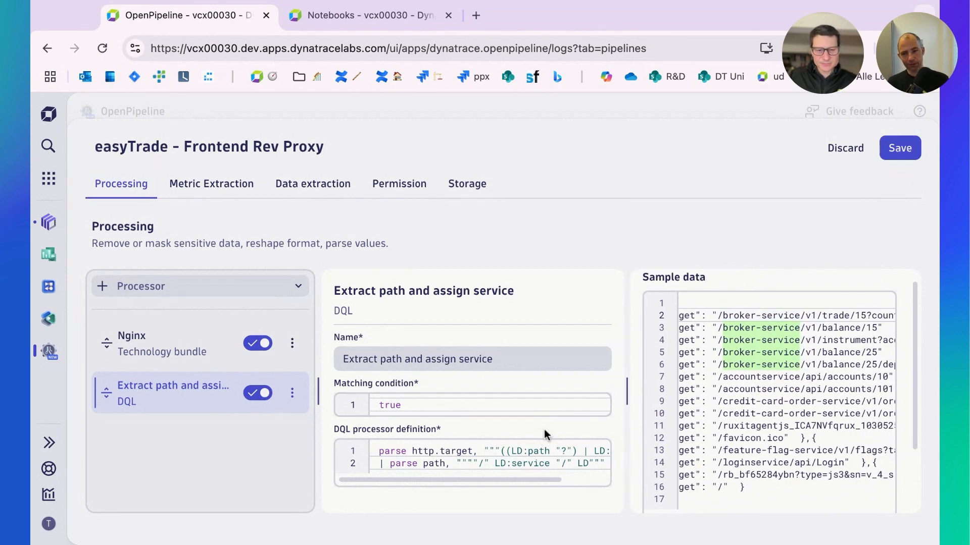
drag(626, 392, 622, 392)
click(745, 394)
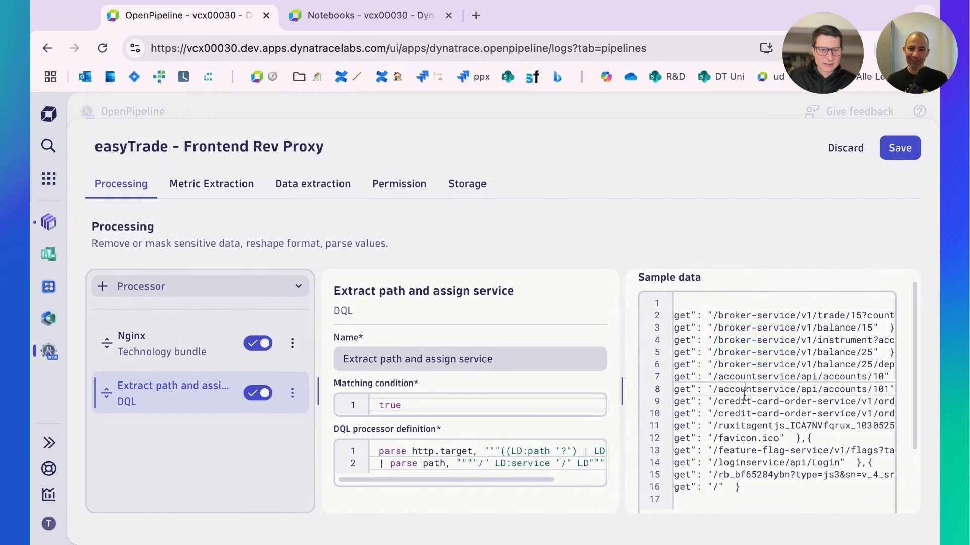
scroll(770, 428, down, 1)
click(506, 461)
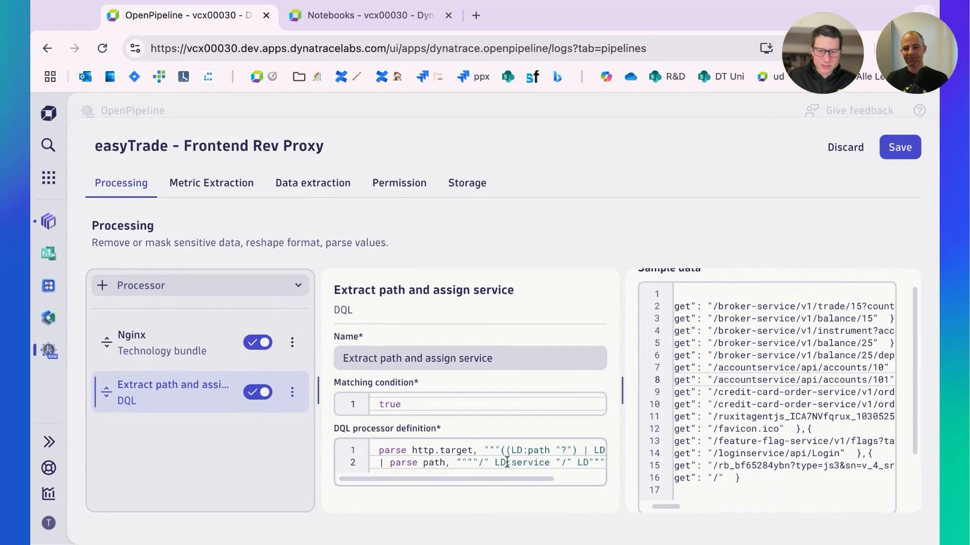
key(super+Right)
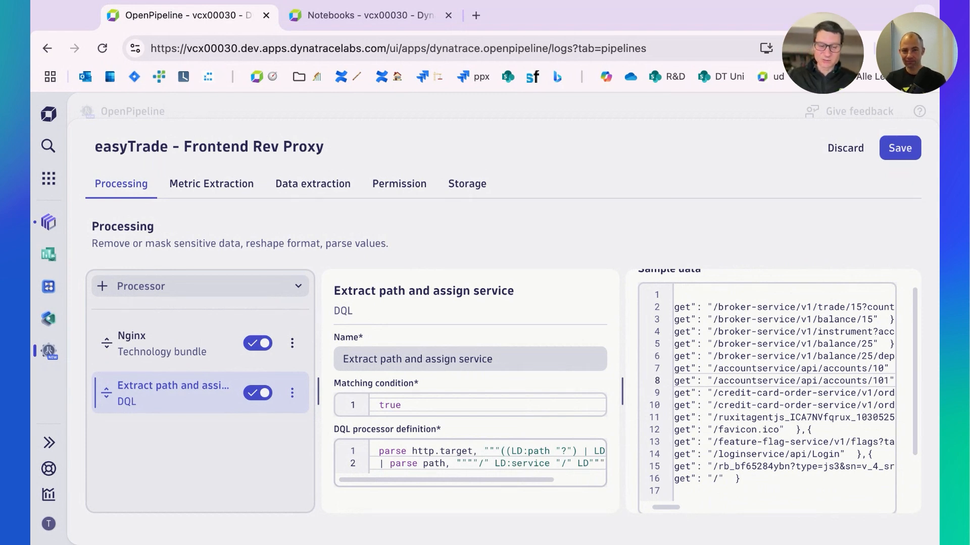
Run the DQL processor on the sample data and bring up the preview result
scroll(797, 474, left, 3)
scroll(780, 472, down, 2)
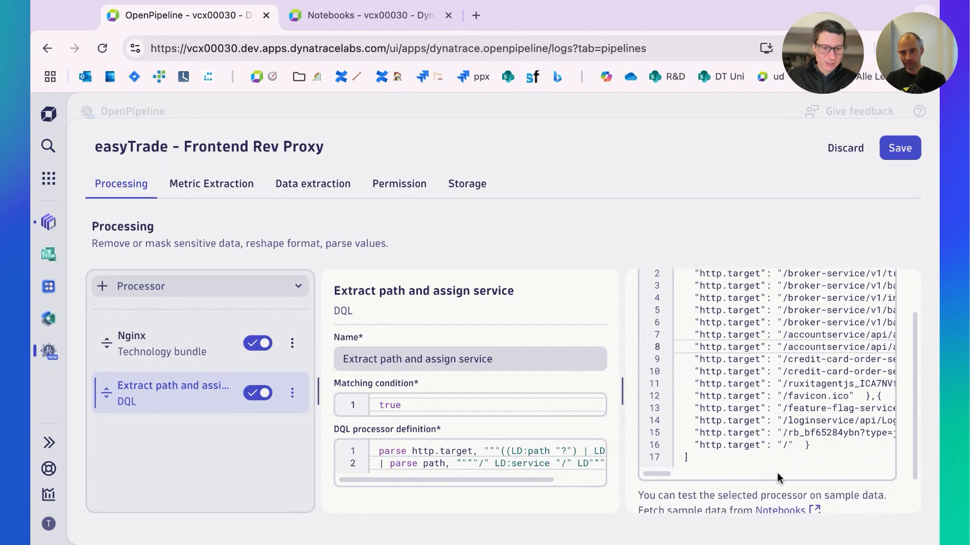
click(700, 489)
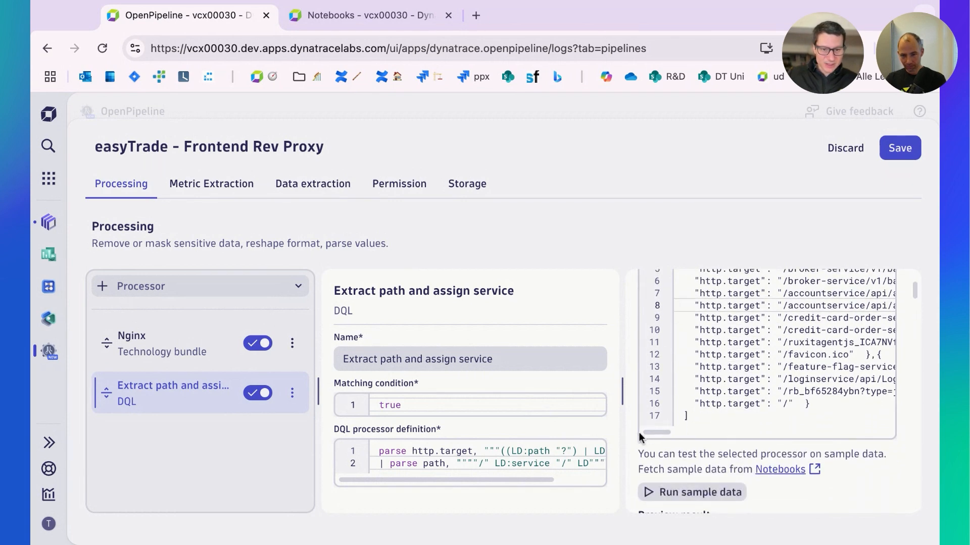
scroll(633, 434, down, 3)
scroll(632, 435, down, 3)
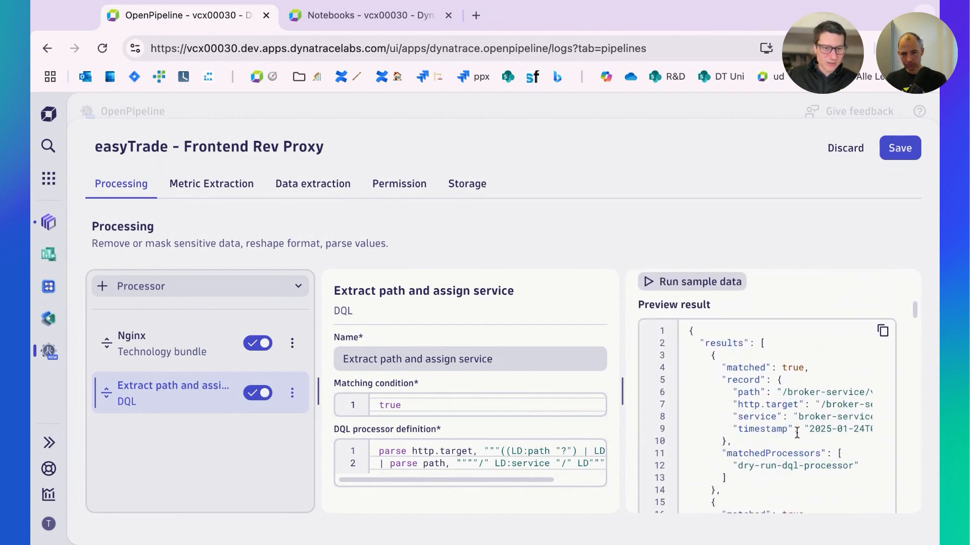
Compare the path and http.target values of the first preview record, highlighting the field name and the start of the query string
scroll(797, 433, right, 1)
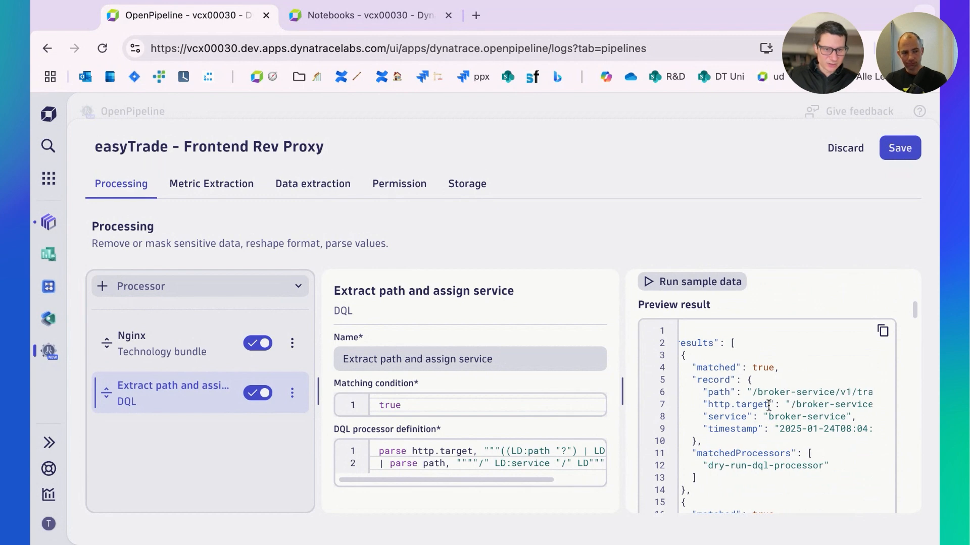
double_click(705, 404)
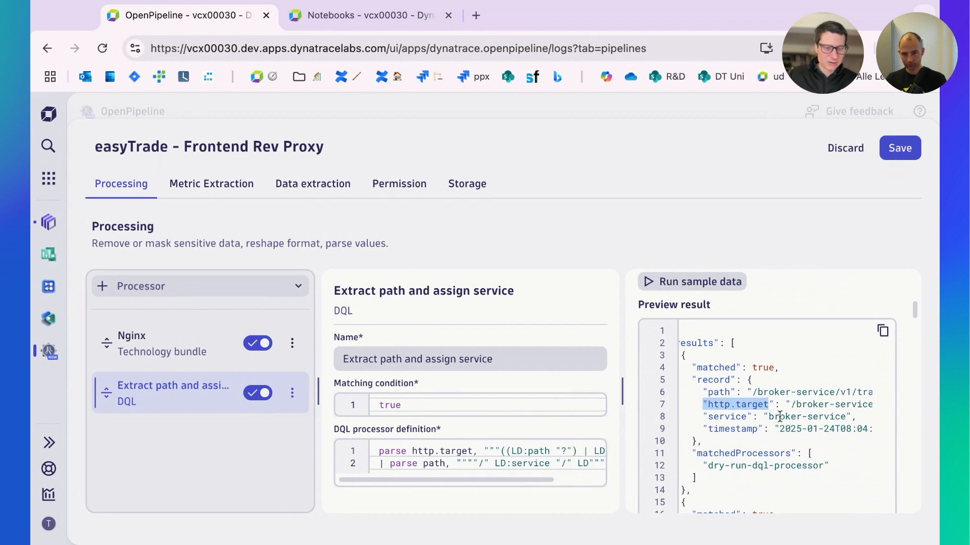
scroll(776, 415, right, 1)
scroll(777, 419, right, 2)
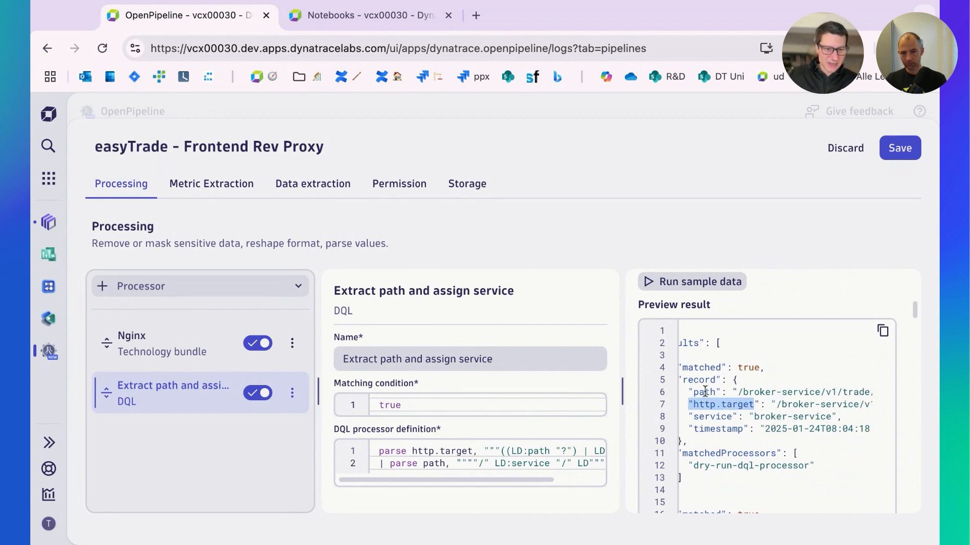
scroll(705, 393, right, 10)
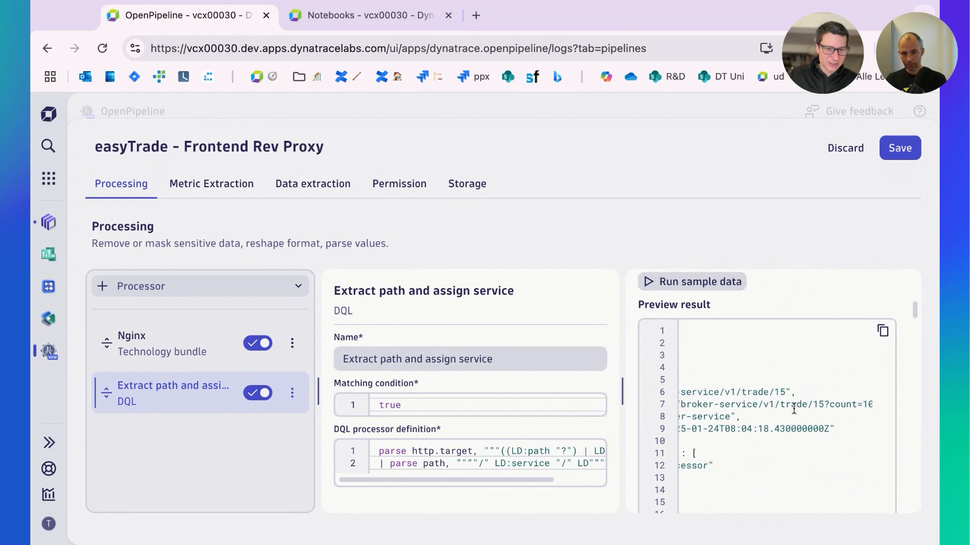
scroll(820, 406, right, 2)
click(814, 405)
scroll(803, 404, left, 9)
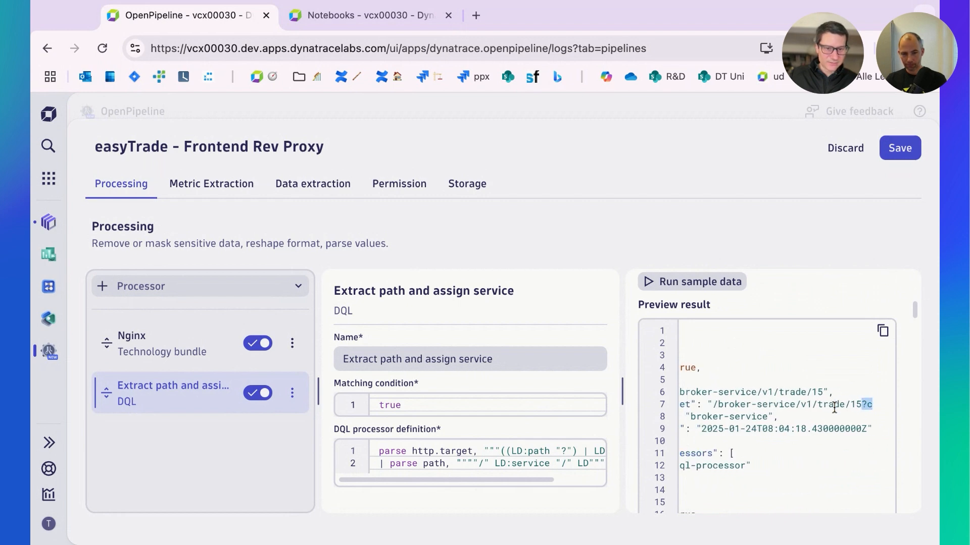
scroll(794, 402, left, 4)
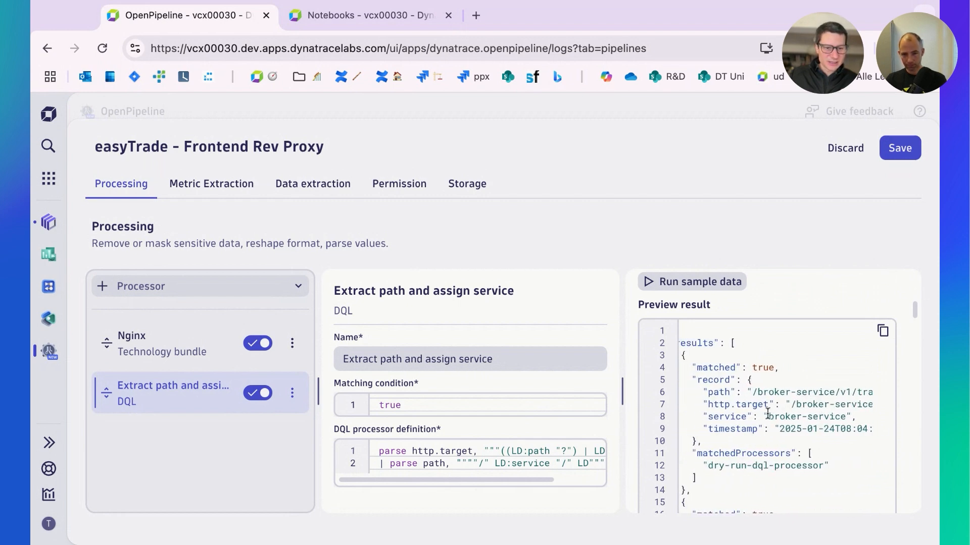
Examine the extracted service and path values across the preview records, from the broker-service to the credit-card-order-service requests
drag(835, 417, 767, 414)
scroll(802, 410, down, 10)
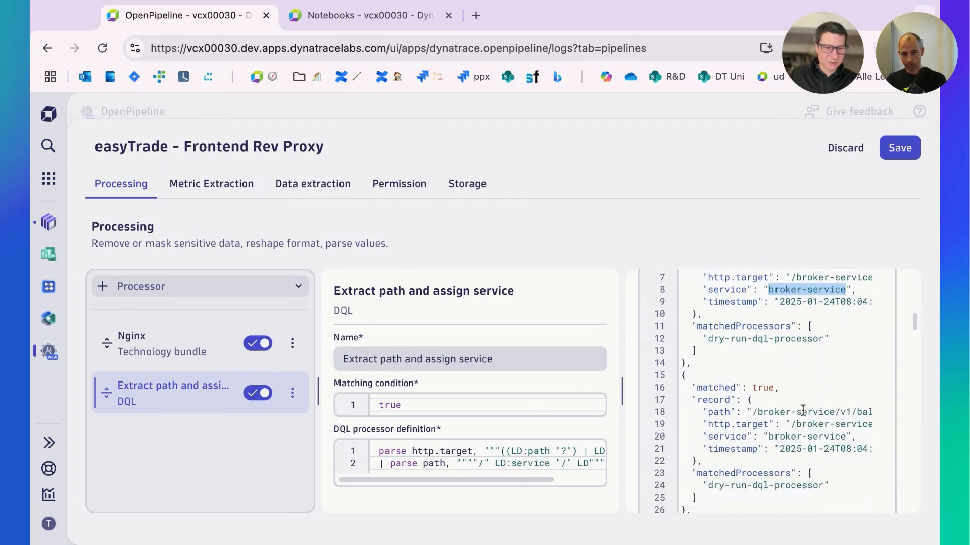
scroll(803, 409, down, 7)
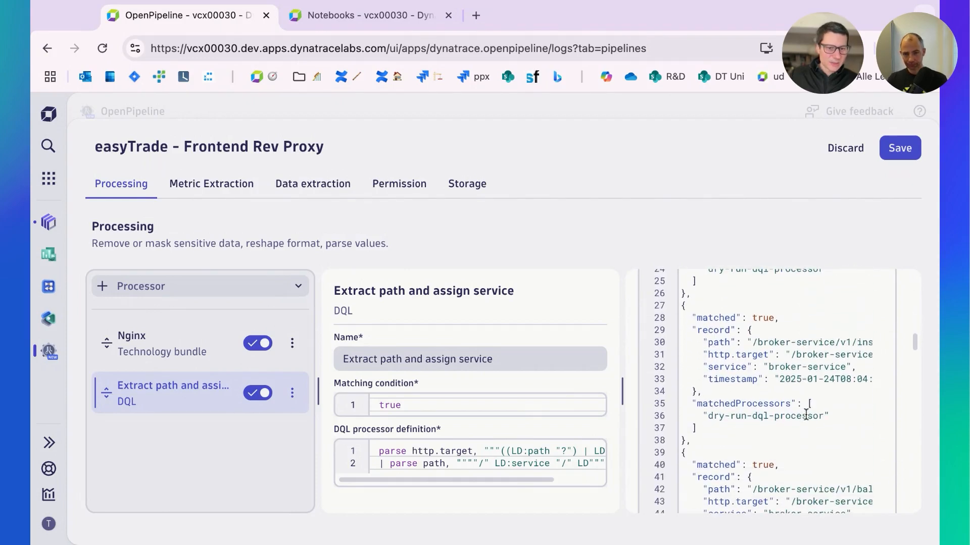
scroll(810, 407, down, 10)
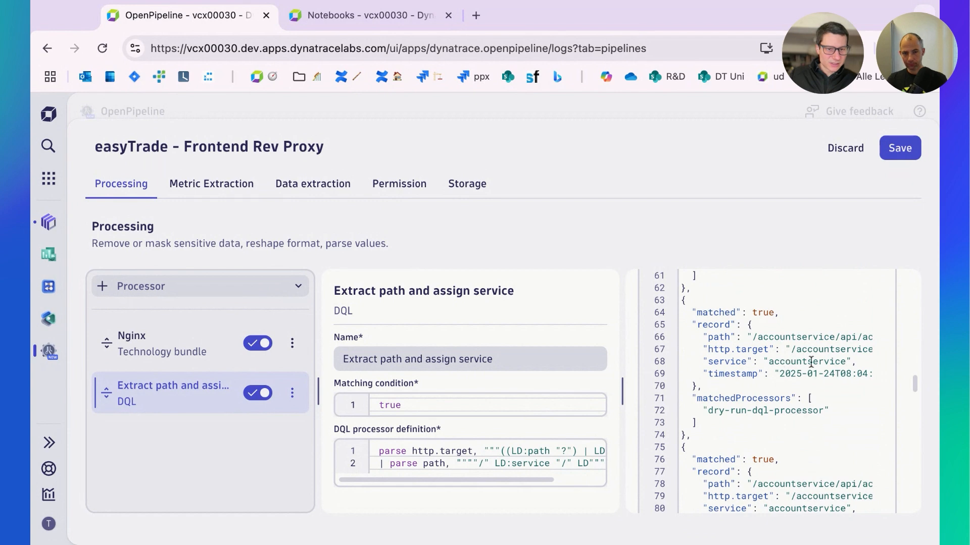
scroll(810, 362, right, 5)
scroll(820, 357, left, 4)
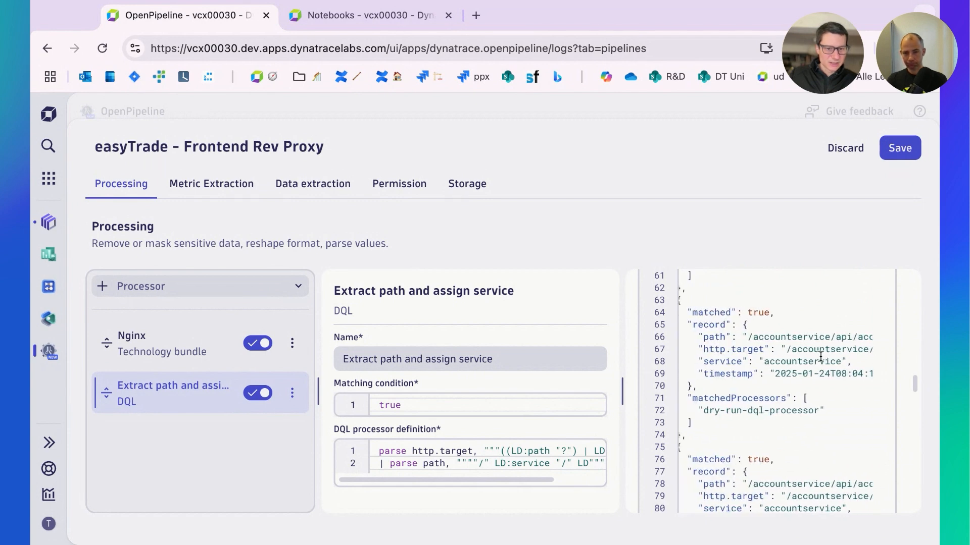
scroll(821, 356, down, 8)
scroll(820, 356, right, 3)
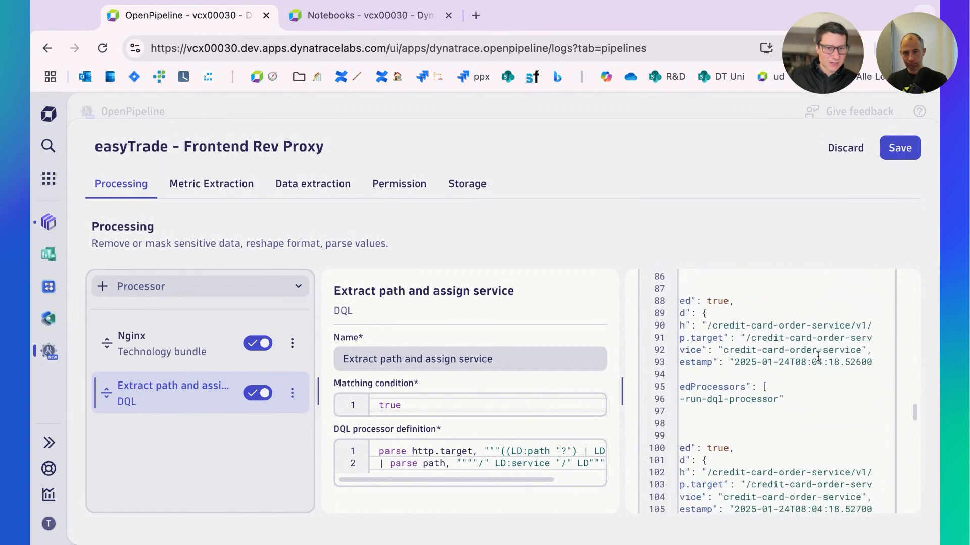
scroll(818, 357, right, 6)
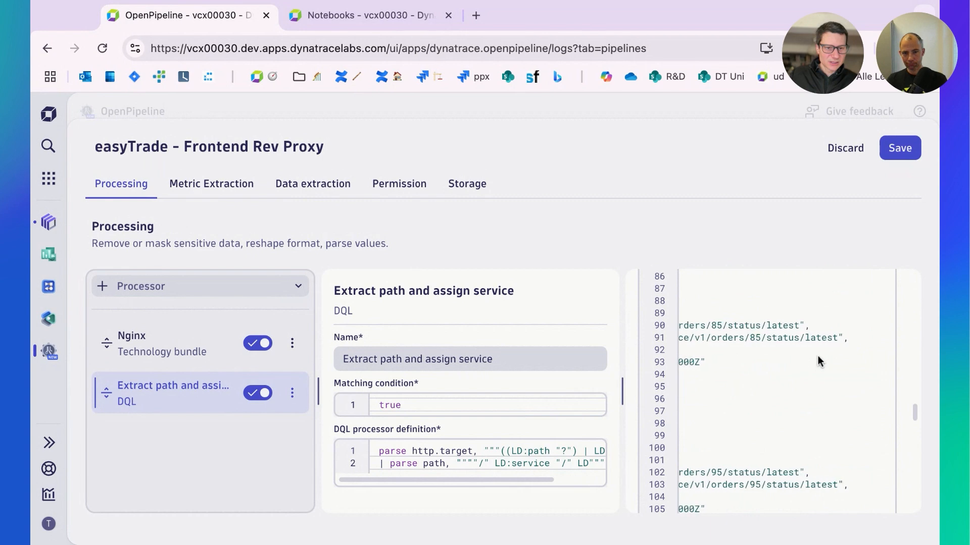
scroll(819, 362, left, 5)
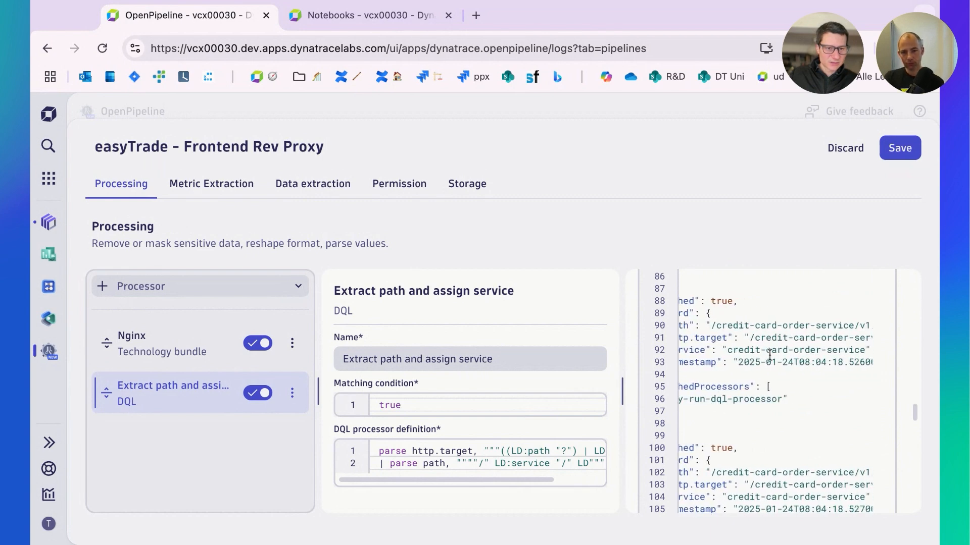
scroll(769, 356, left, 4)
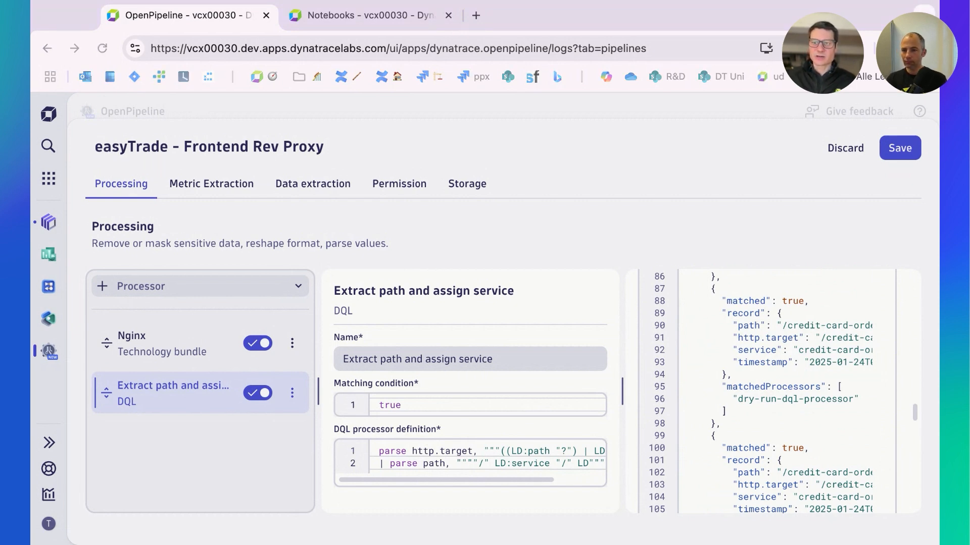
Add another DQL processor to the pipeline and name it "Extract and hash account ID"
click(297, 286)
click(168, 421)
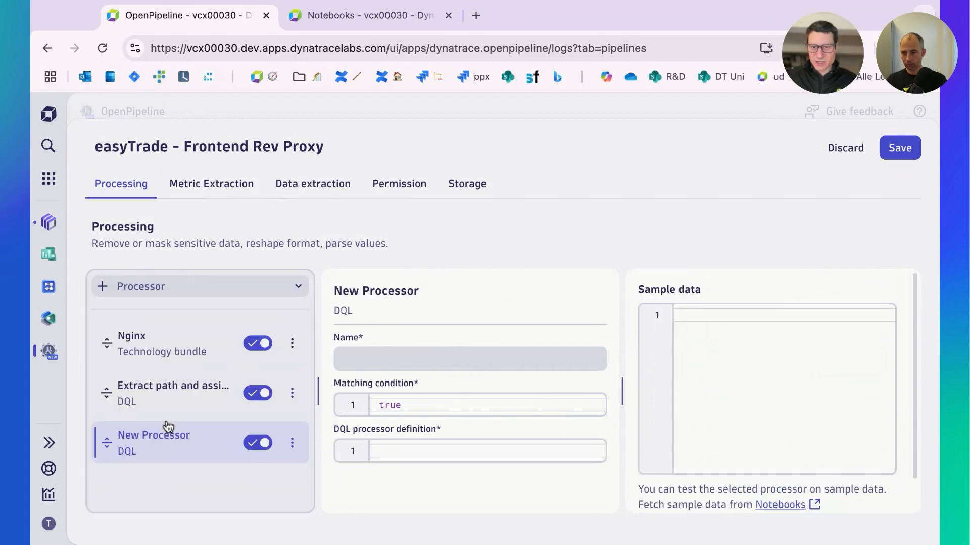
click(418, 361)
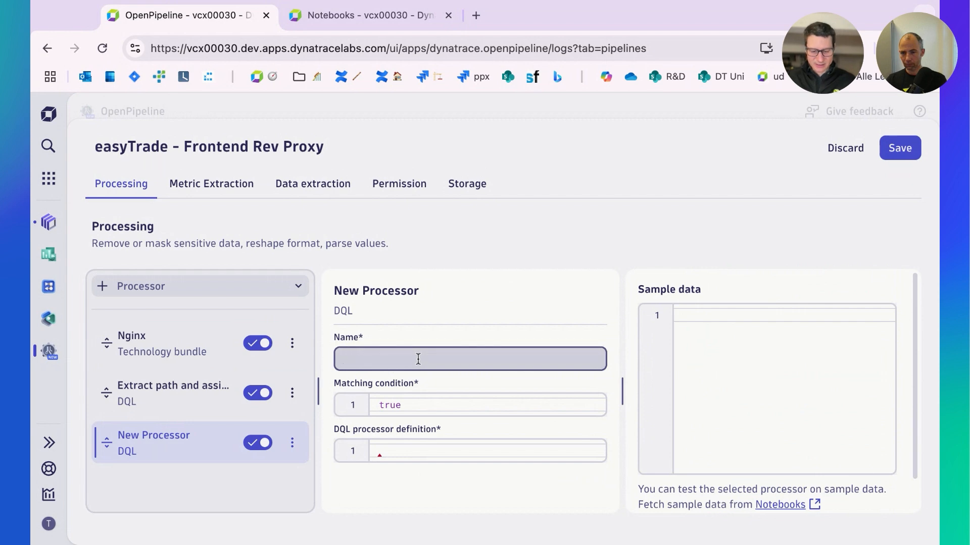
text(Extract and hash account ID)
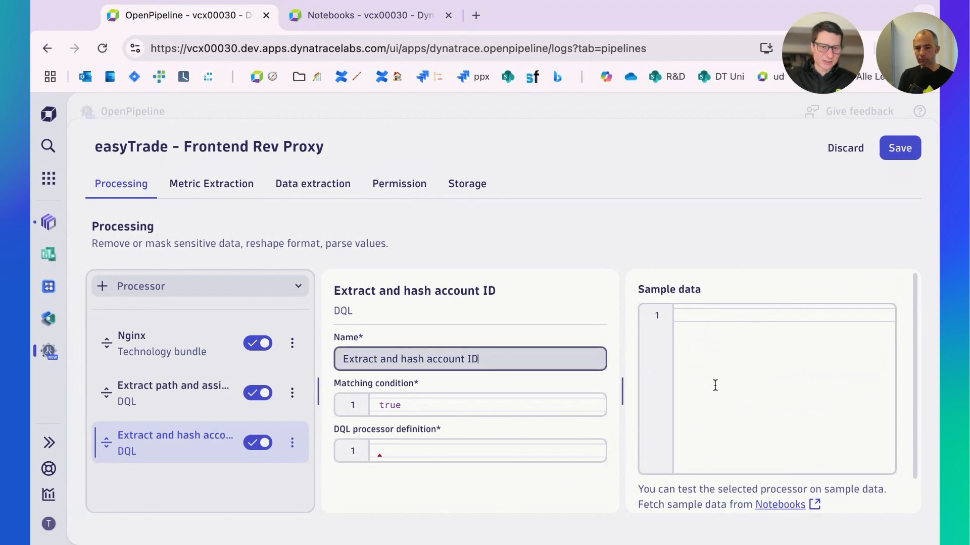
Paste a broker-service instrument request as the processor's sample data and highlight the accountId query string in its http.target value
click(715, 385)
key(ctrl+v)
scroll(756, 341, right, 3)
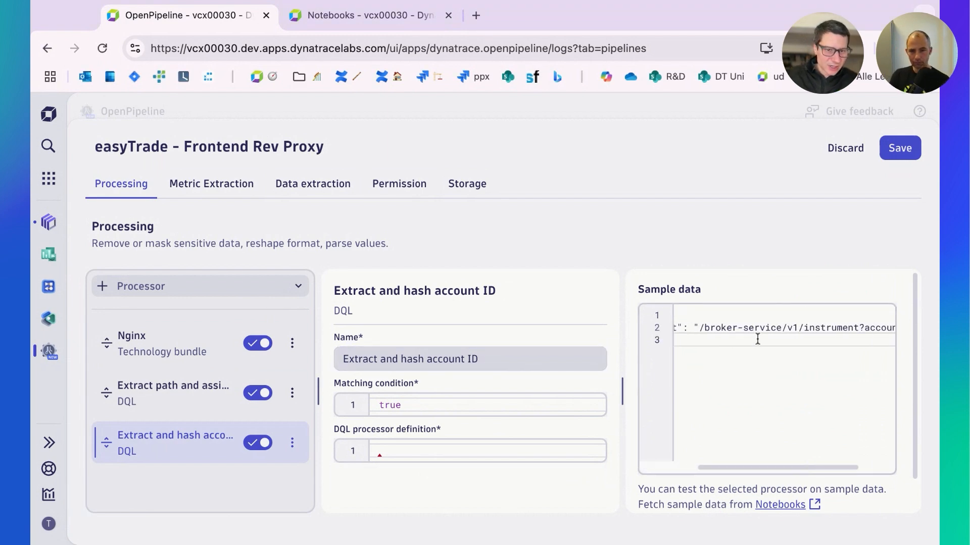
scroll(757, 340, right, 3)
drag(808, 330, 881, 328)
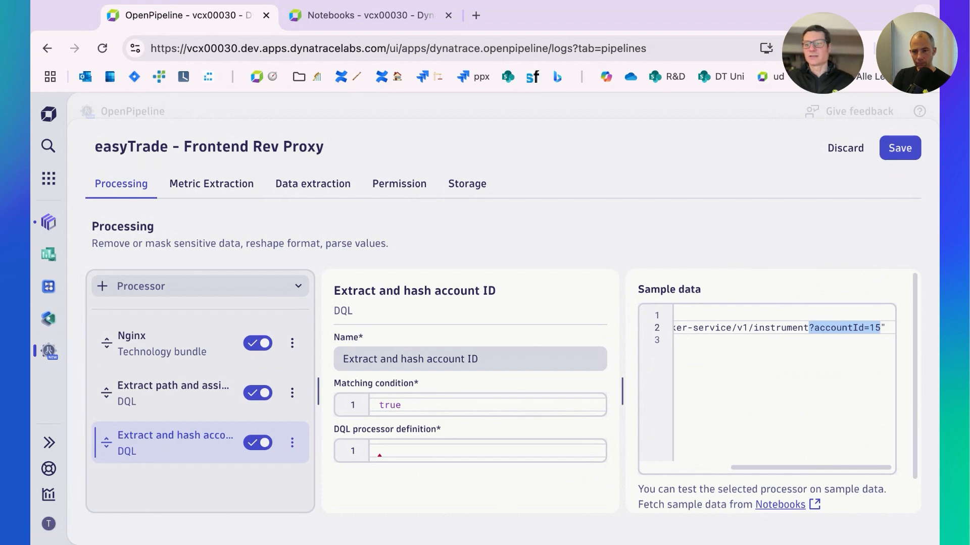
Paste a DQL definition that parses account_id from http.target, adds hashed_account_id with hashSha256(account_id), and removes account_id
key(super+Tab)
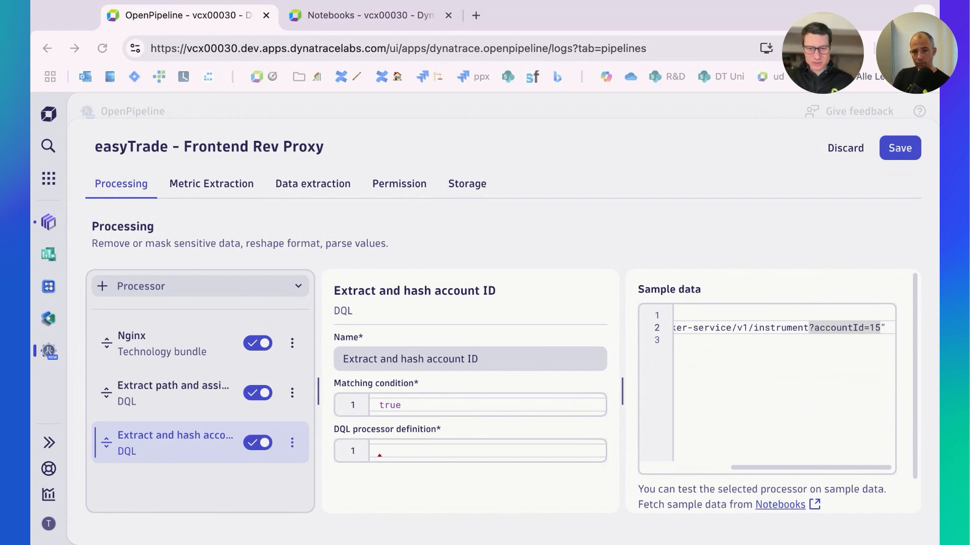
click(411, 450)
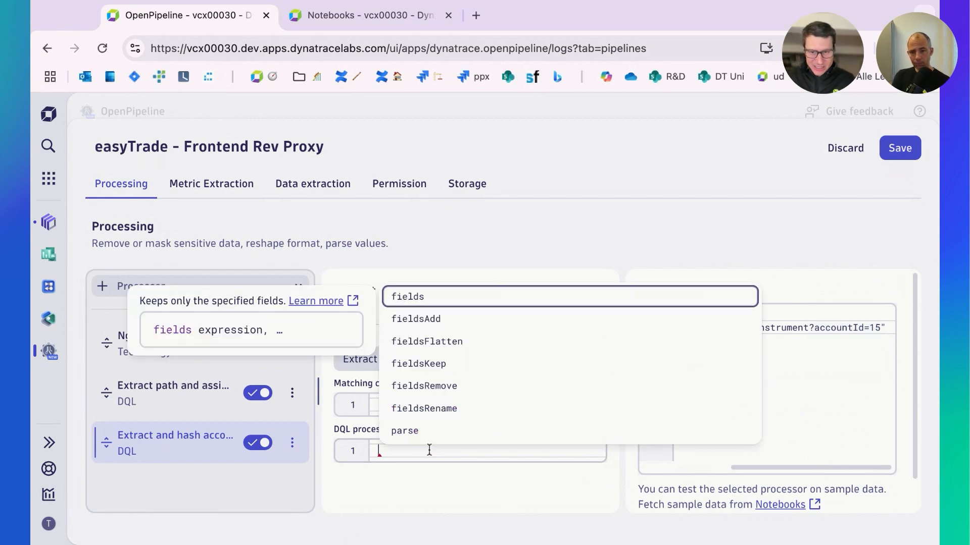
key(Escape)
key(ctrl+v)
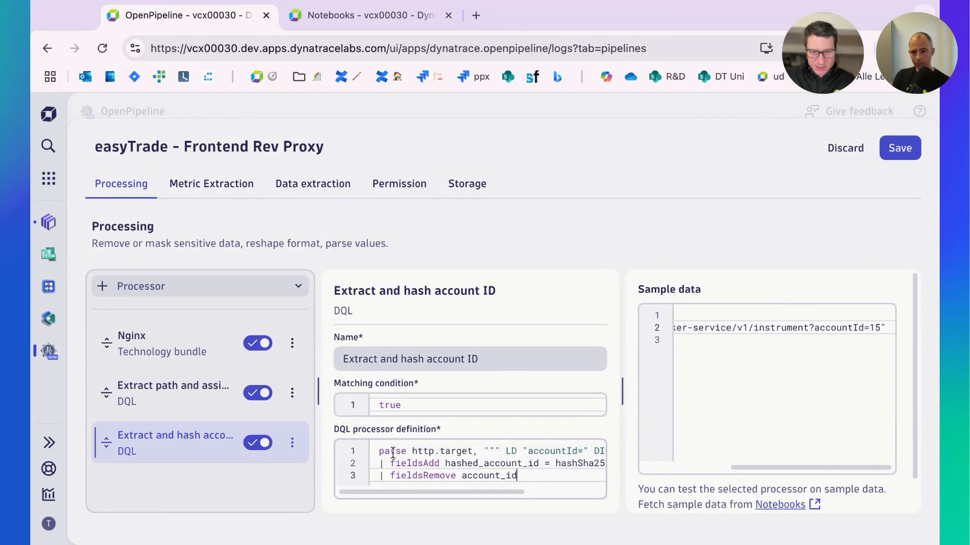
Widen the processor definition pane and examine the parse line, highlighting http.target, the accountId literal and the DIGIT matcher
drag(413, 451, 472, 451)
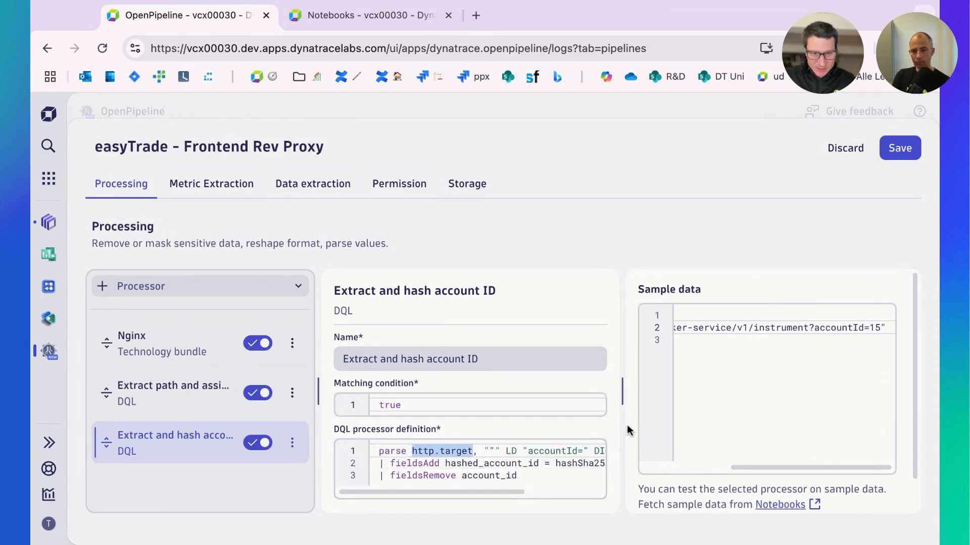
click(620, 397)
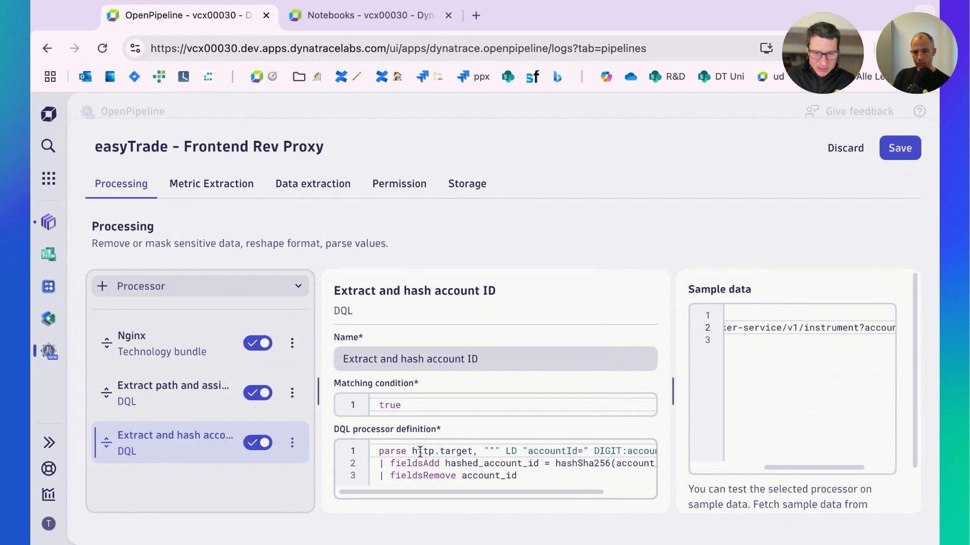
drag(412, 451, 543, 453)
scroll(492, 451, right, 2)
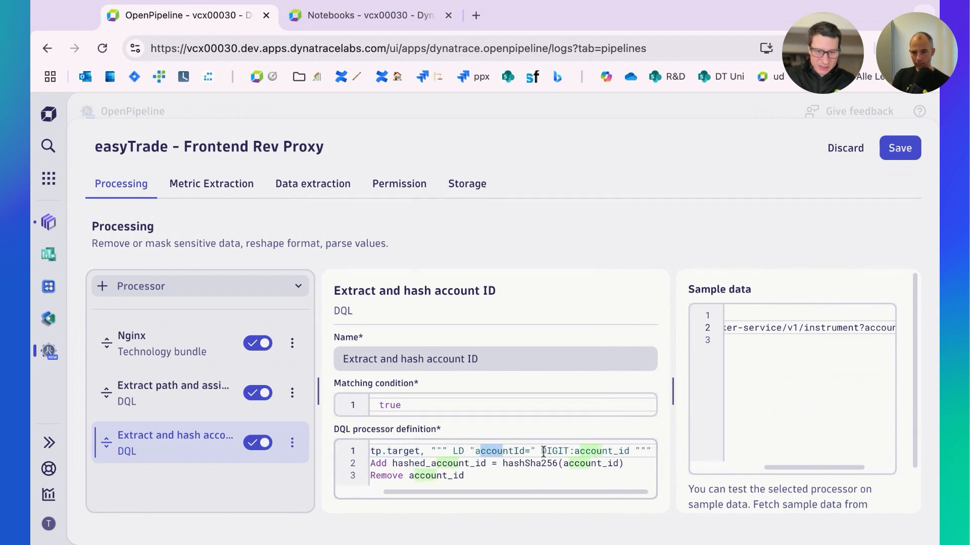
double_click(550, 451)
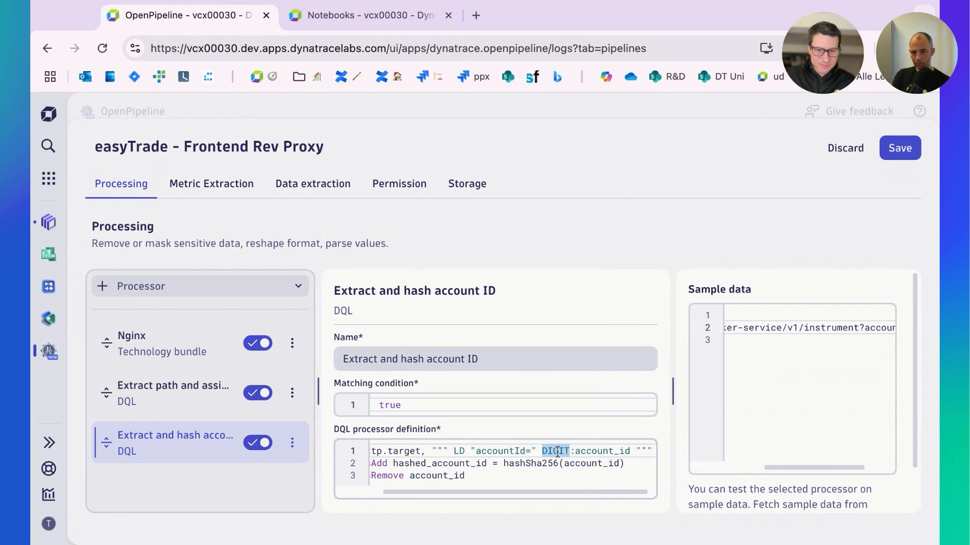
scroll(578, 451, left, 3)
scroll(558, 464, right, 1)
scroll(558, 463, right, 1)
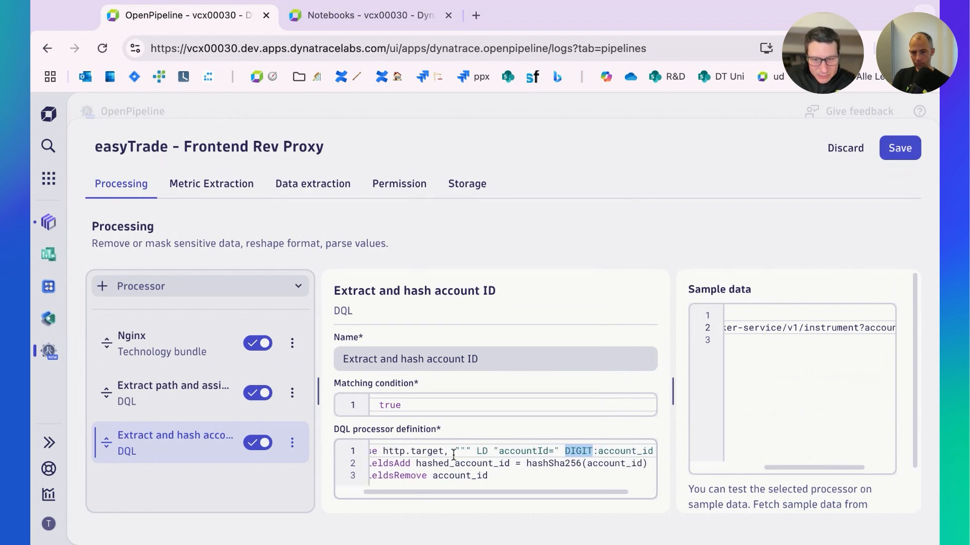
Examine how the definition adds hashed_account_id and removes account_id, then recheck the http.target parse pattern
double_click(447, 463)
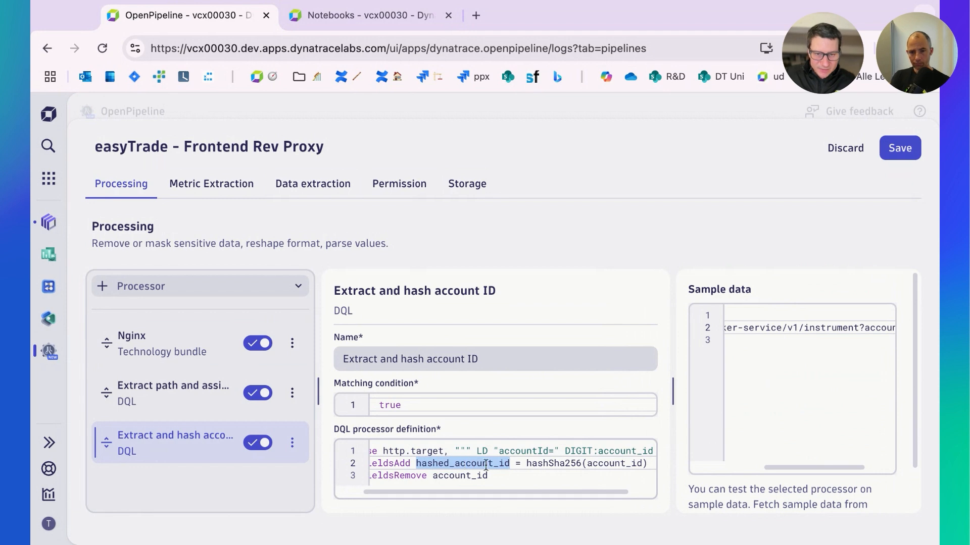
scroll(520, 464, right, 2)
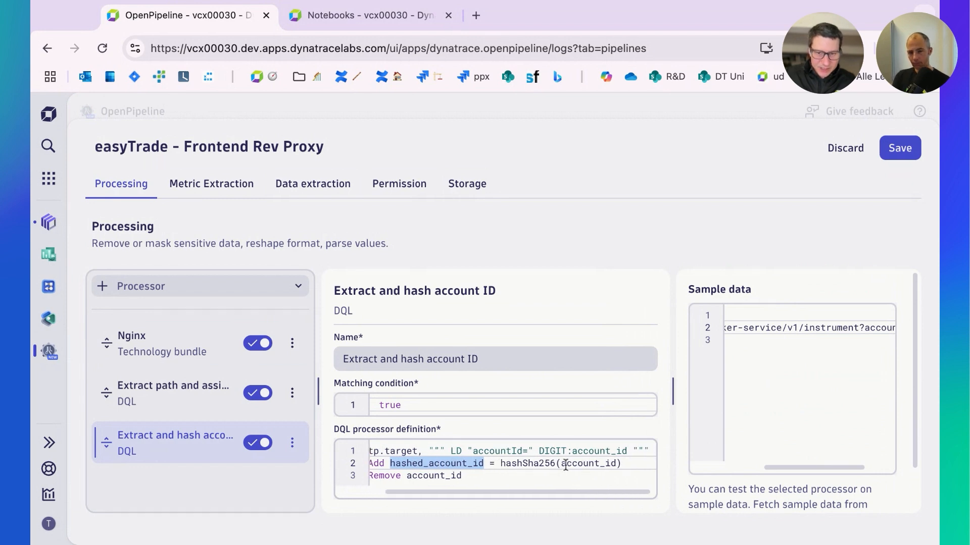
scroll(565, 465, left, 4)
drag(382, 477, 535, 479)
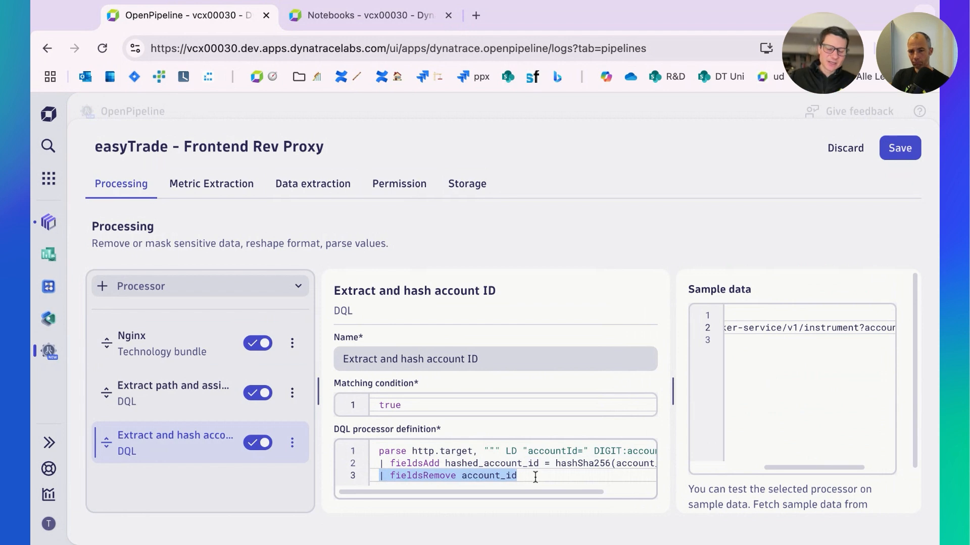
scroll(475, 465, right, 1)
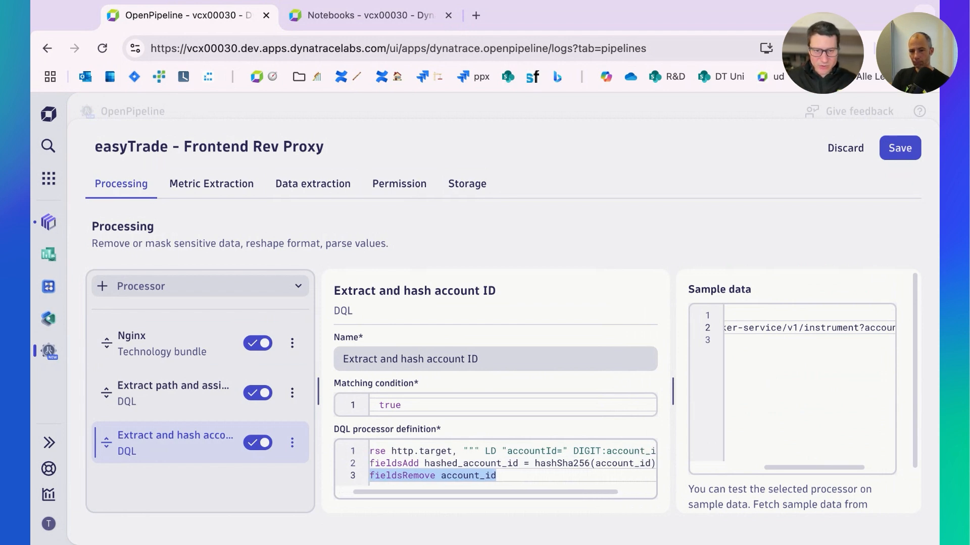
drag(392, 451, 461, 451)
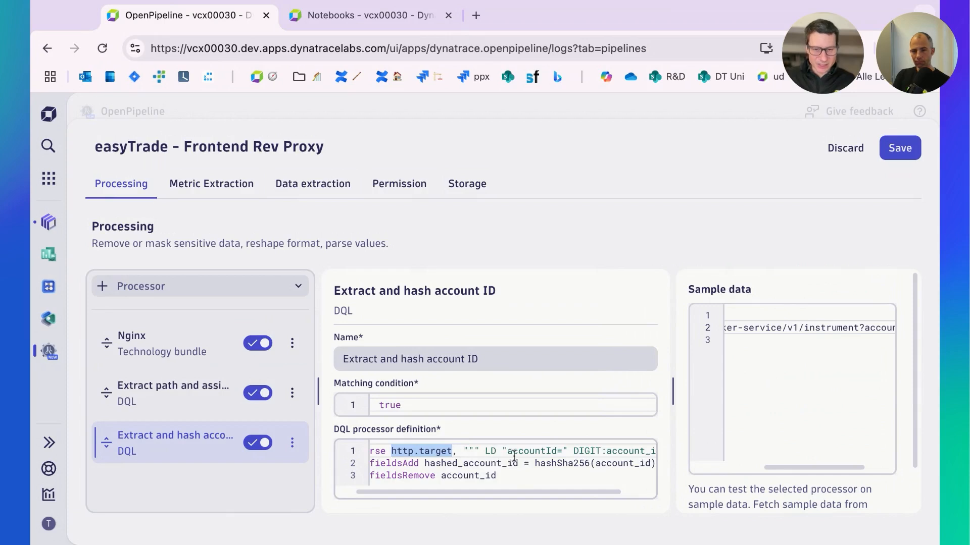
scroll(514, 457, right, 2)
scroll(515, 457, left, 2)
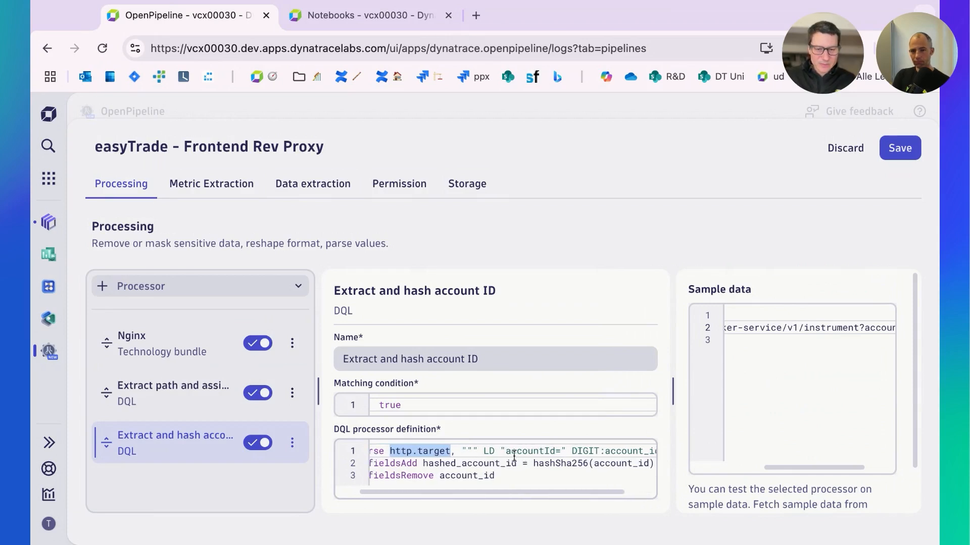
scroll(602, 451, right, 3)
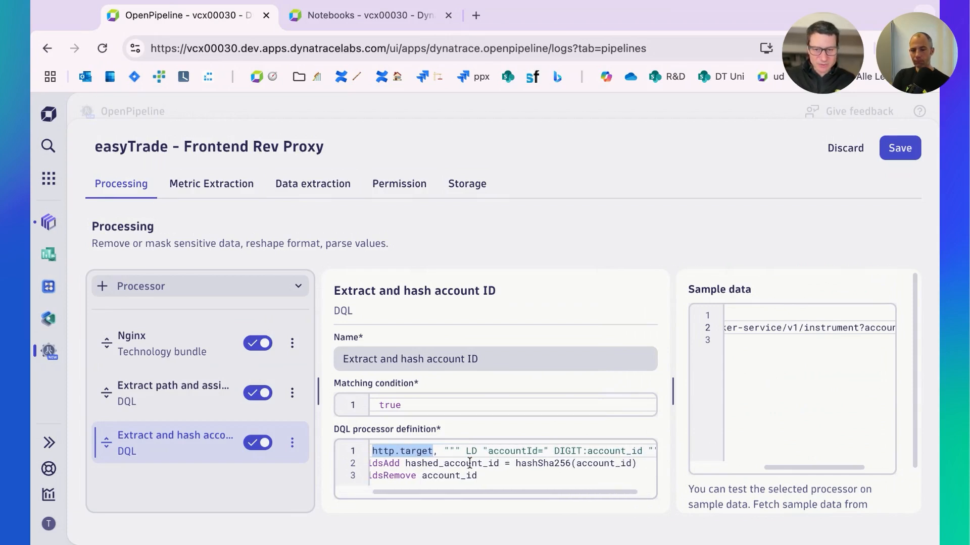
scroll(472, 462, left, 2)
scroll(543, 462, right, 2)
scroll(495, 476, left, 2)
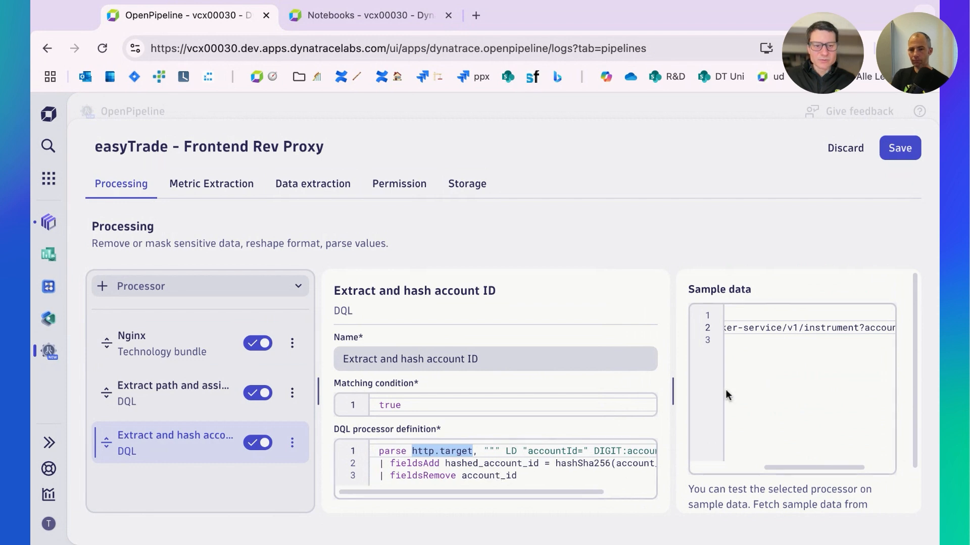
Narrow the definition pane, run the account ID processor on the sample data, and bring up the preview result
click(751, 390)
click(674, 390)
scroll(684, 389, left, 3)
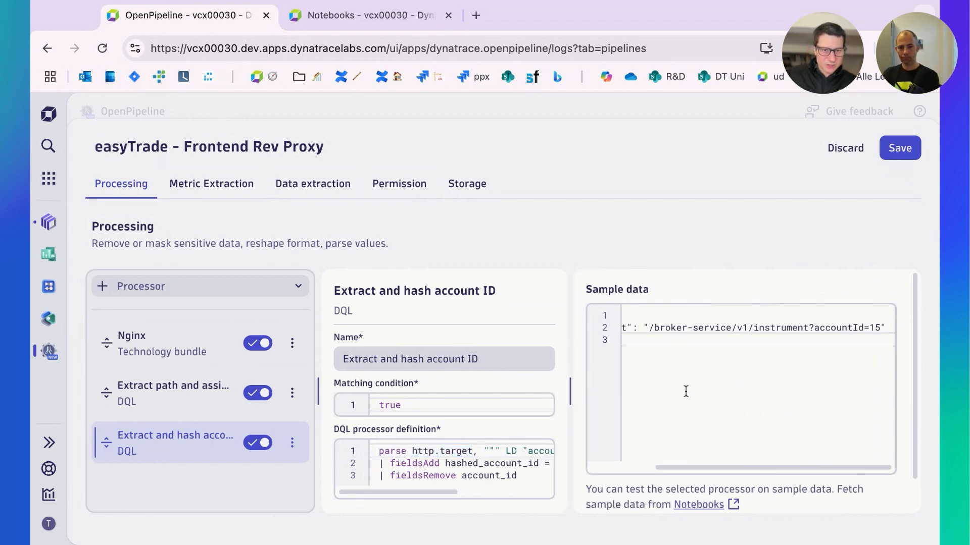
scroll(672, 404, down, 1)
click(648, 493)
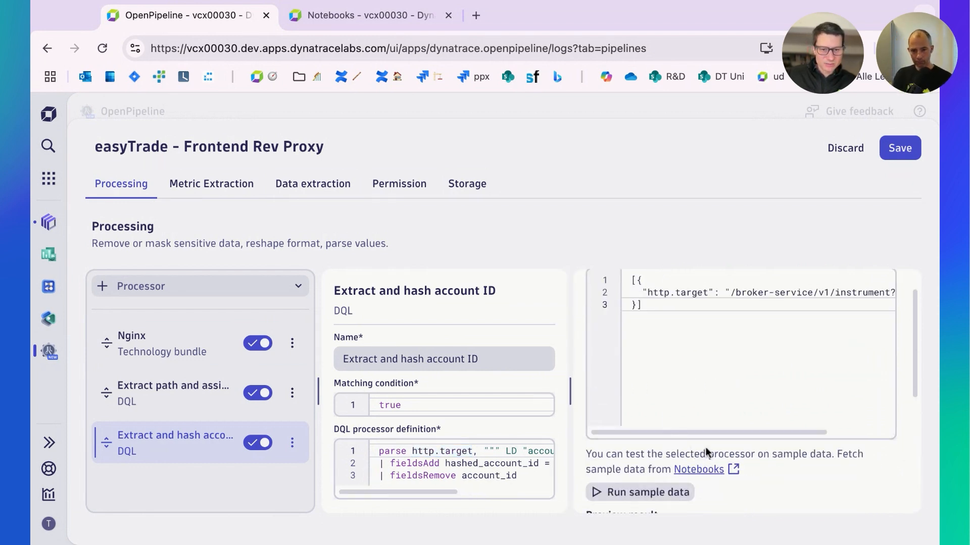
scroll(779, 455, down, 5)
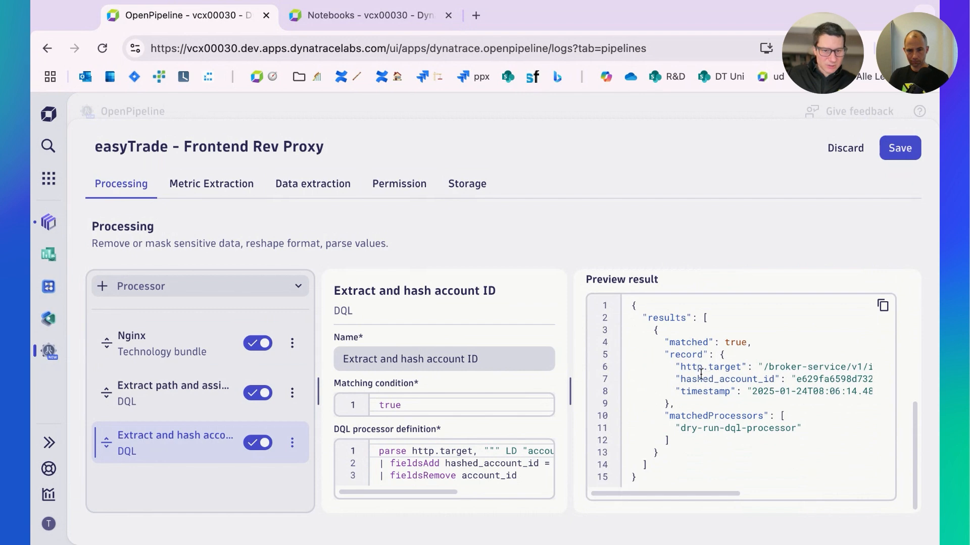
Highlight the hashed_account_id field in the preview result and examine its full hash value
drag(679, 382, 791, 382)
scroll(792, 386, right, 5)
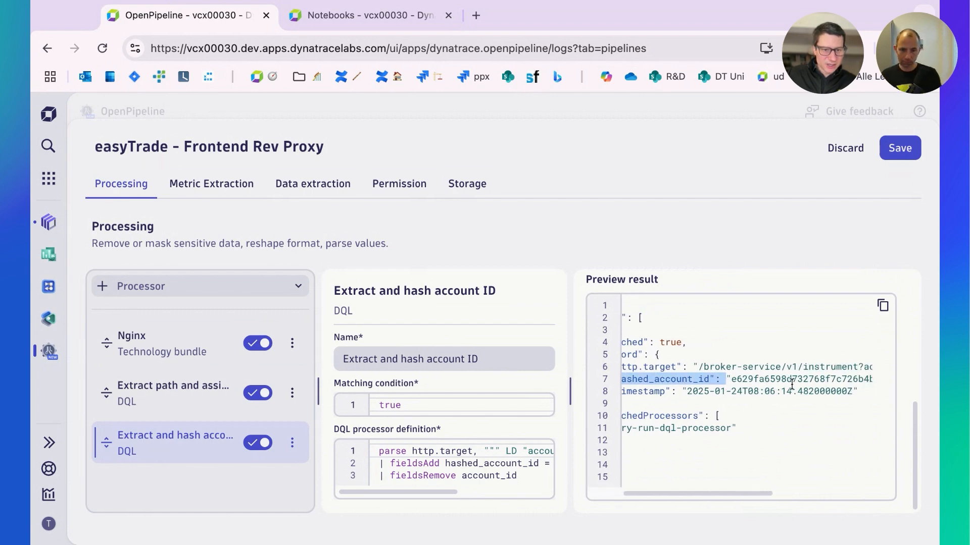
scroll(792, 384, right, 2)
scroll(792, 384, left, 10)
scroll(790, 385, right, 2)
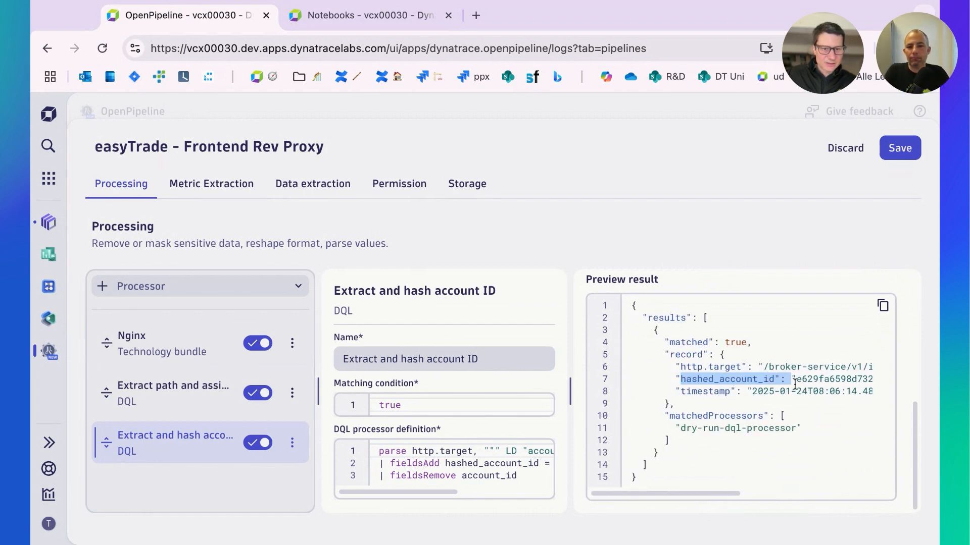
scroll(712, 388, left, 2)
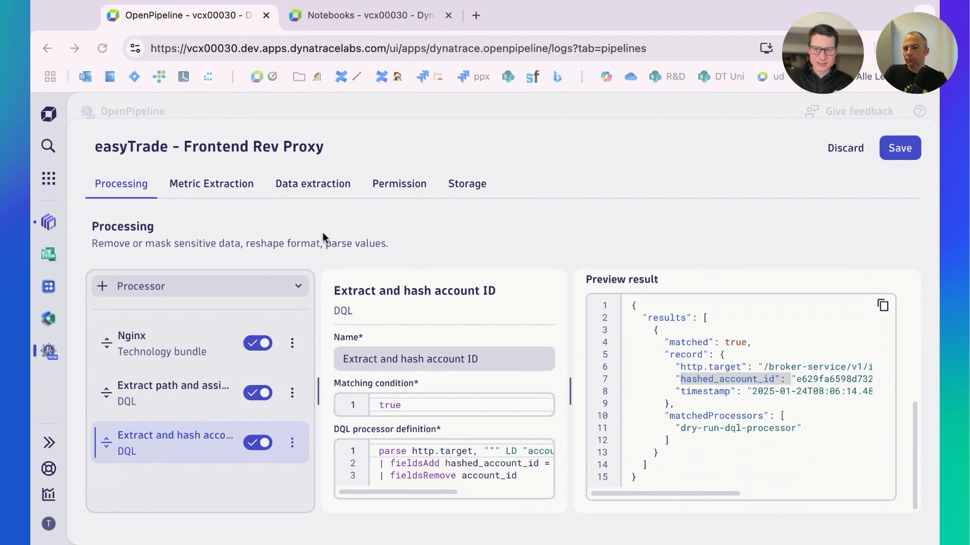
Add a further DQL processor to the pipeline and name it "Sanitize http.target"
click(236, 292)
click(252, 290)
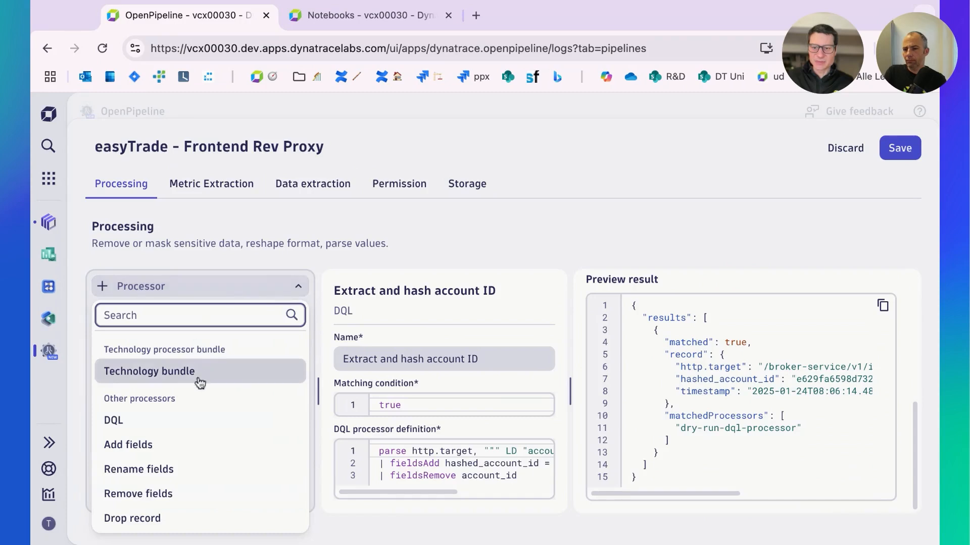
click(180, 420)
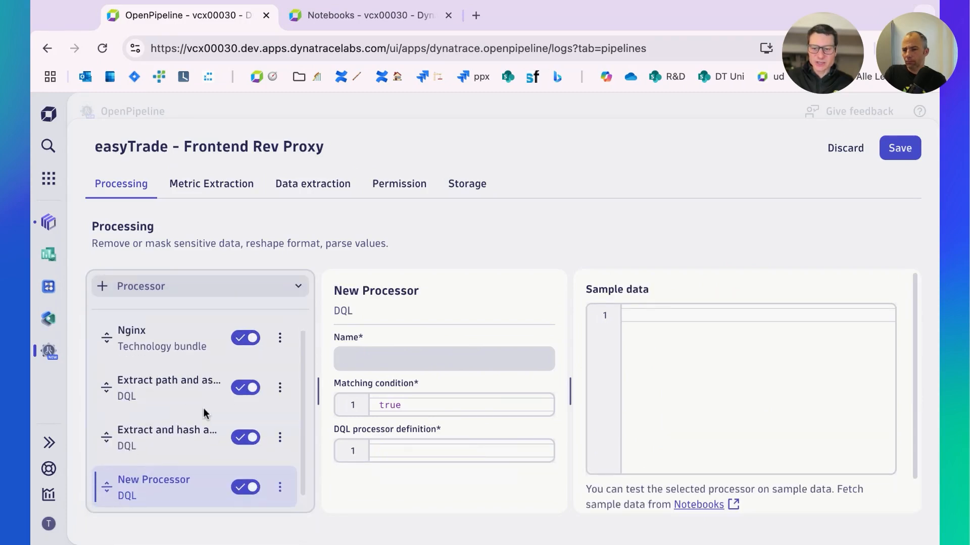
click(427, 362)
text(Sanitize http.target)
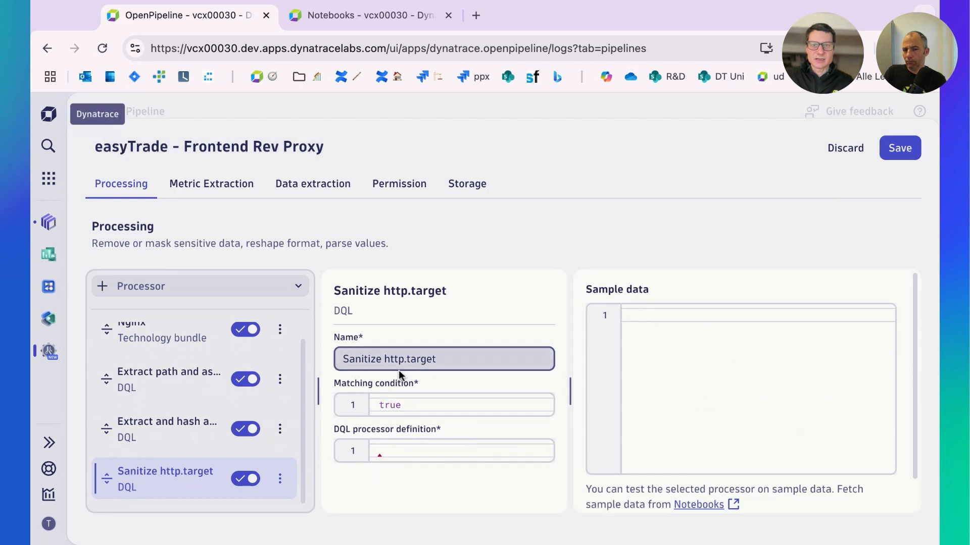
Paste two broker-service sample records, a trade and a balance request, each with path, http.target and service fields
key(super+Tab)
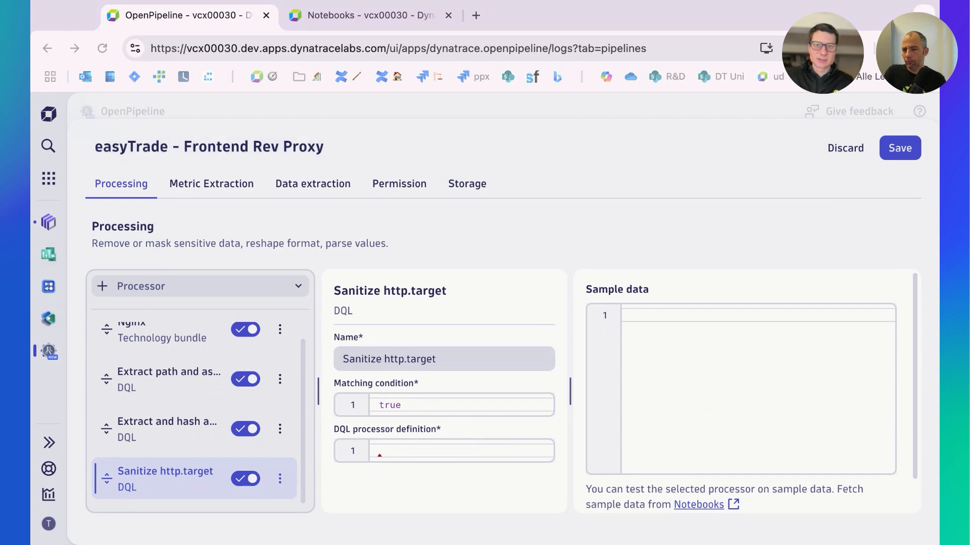
click(756, 376)
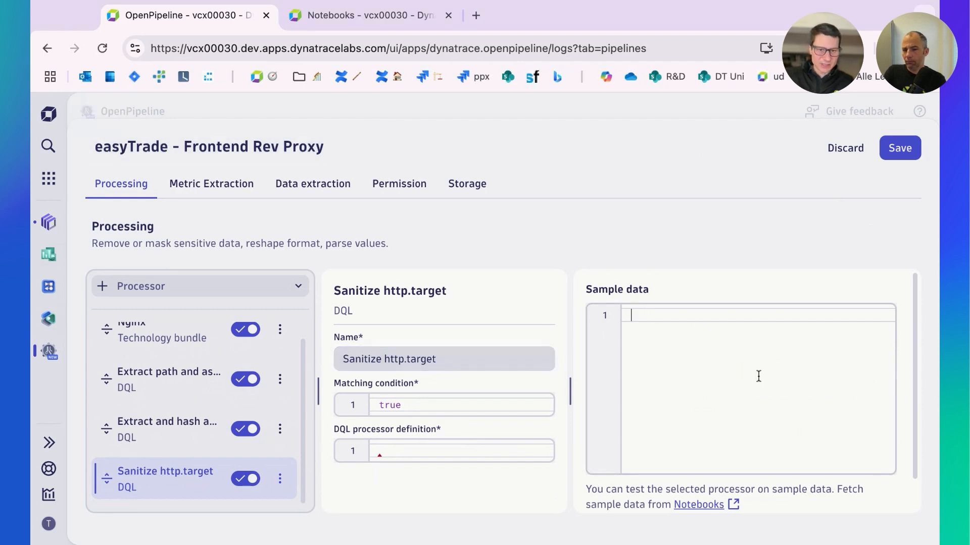
key(super+v)
click(407, 453)
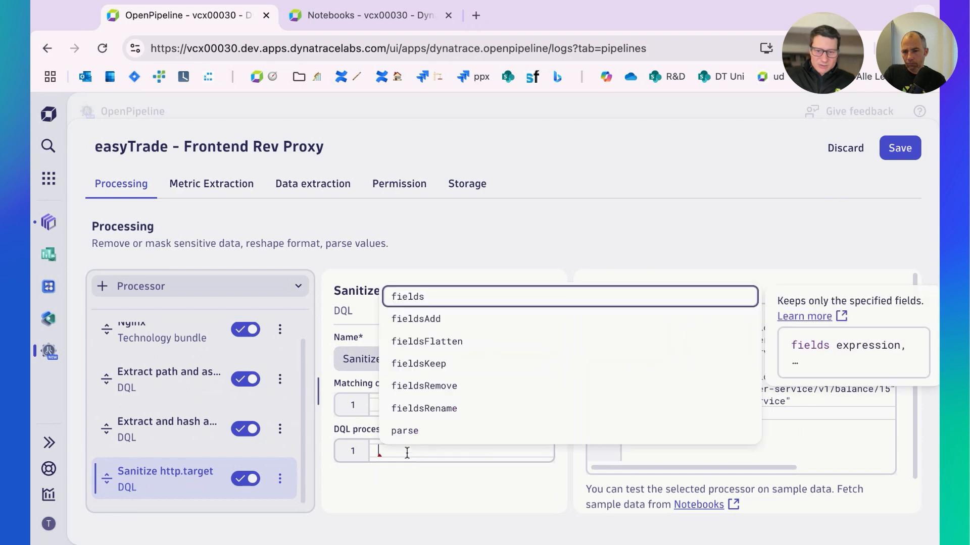
click(365, 499)
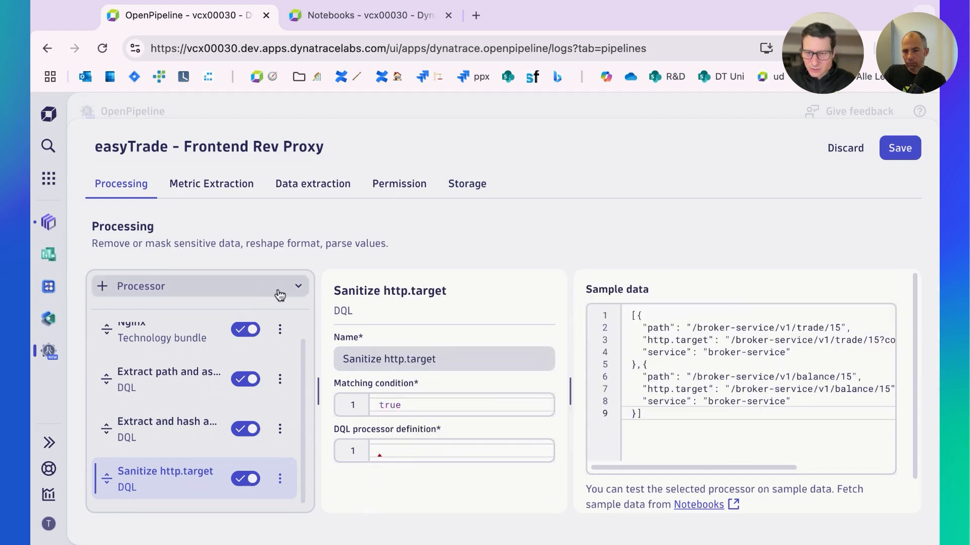
click(652, 374)
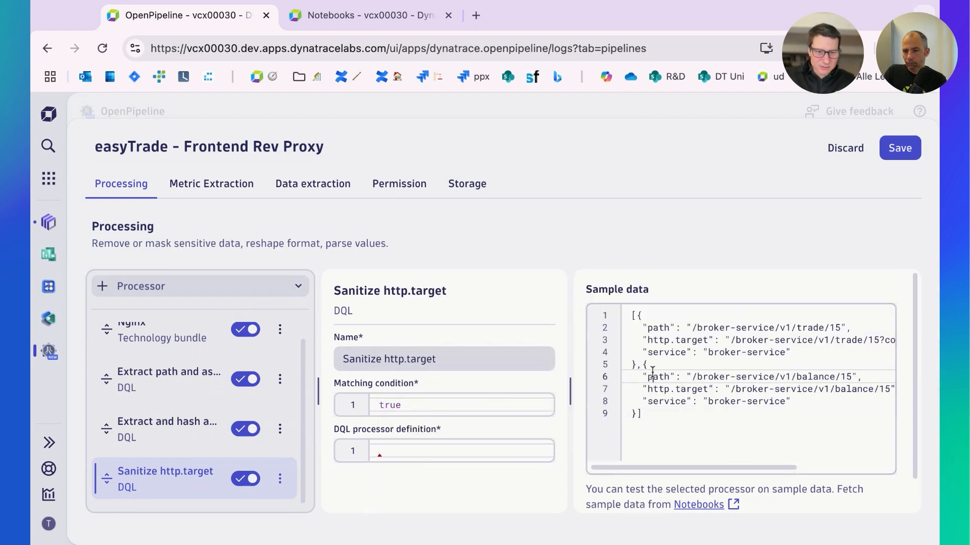
Copy the two broker-service sample records and delete the DQL processor named "Sanitize http.target"
key(super+a)
key(ctrl+c)
click(279, 478)
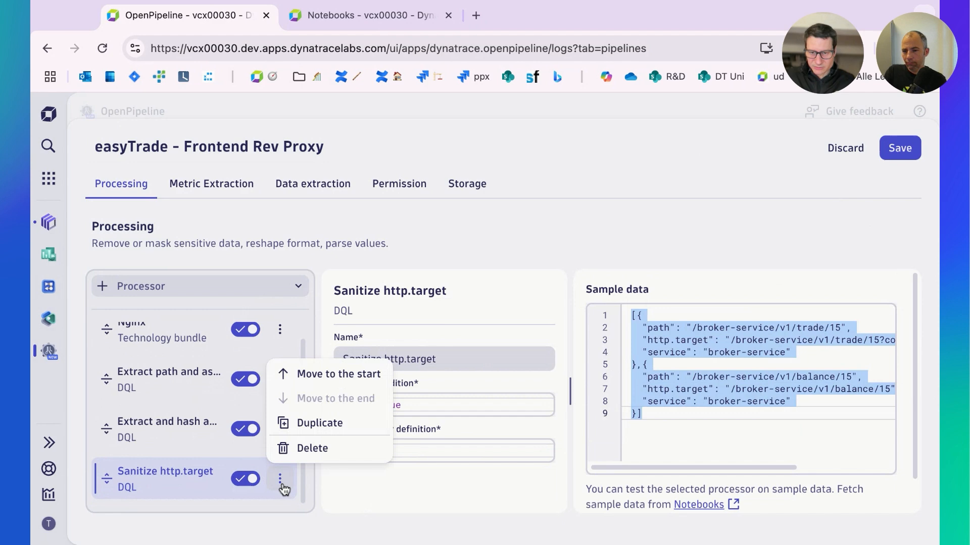
click(314, 449)
click(666, 359)
Add a Rename fields processor to the pipeline and name it "Sanitize http.target"
click(264, 289)
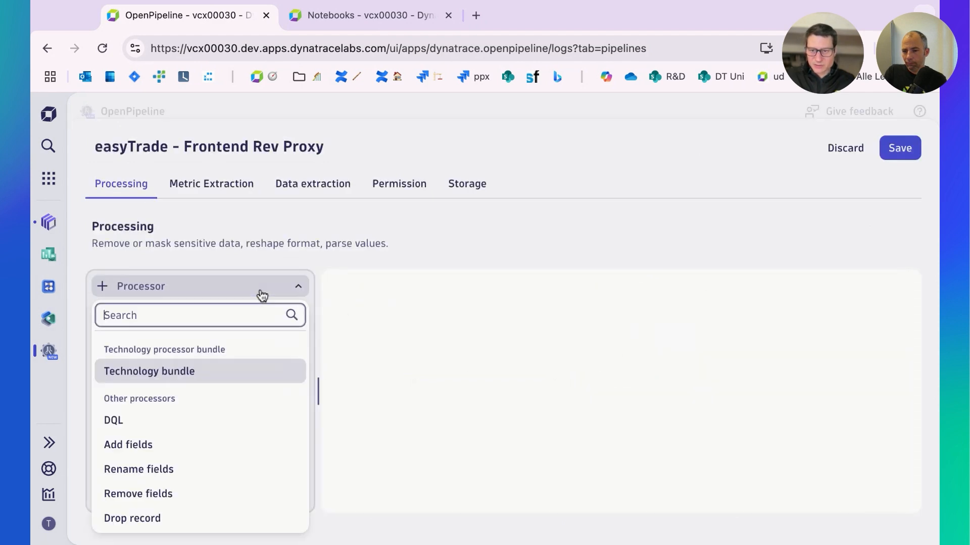
click(193, 470)
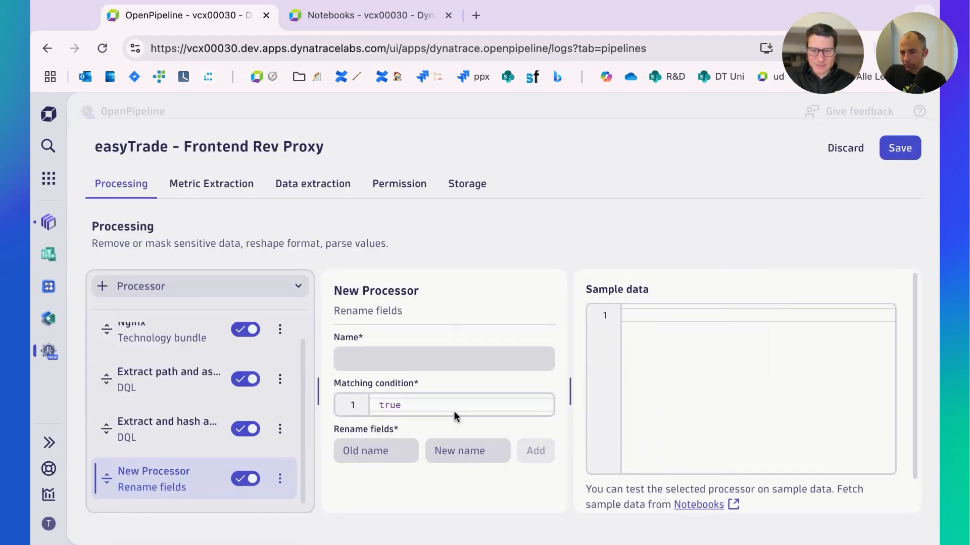
click(387, 358)
text(Sa)
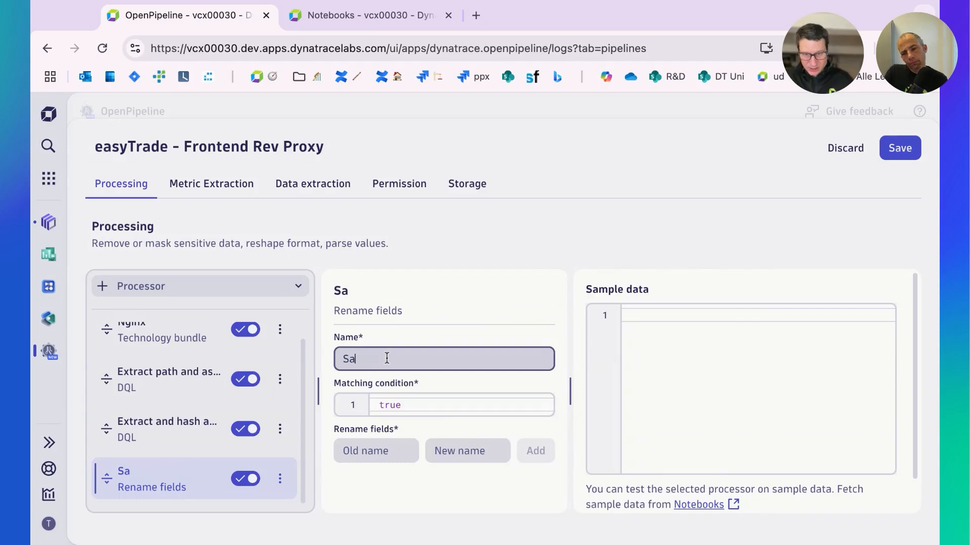
text(nitize http)
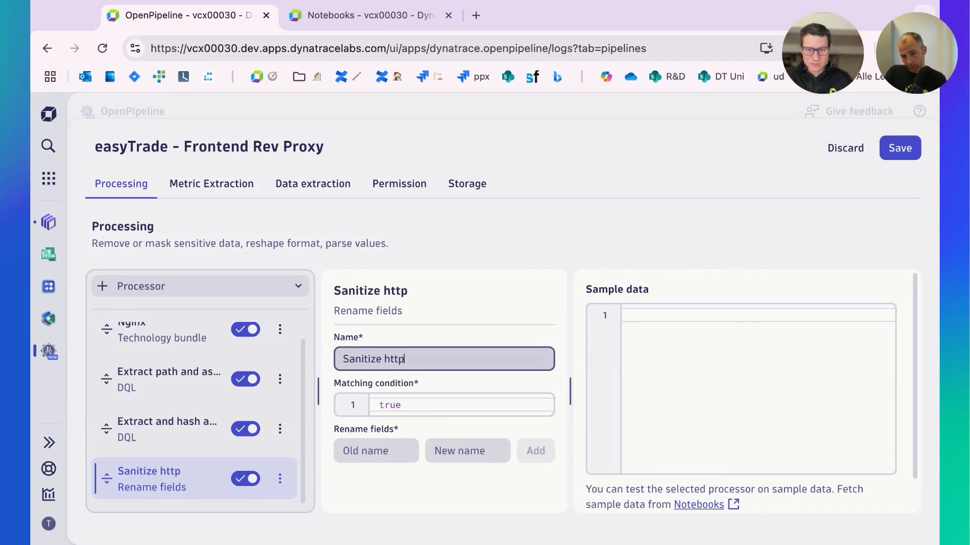
text(.target)
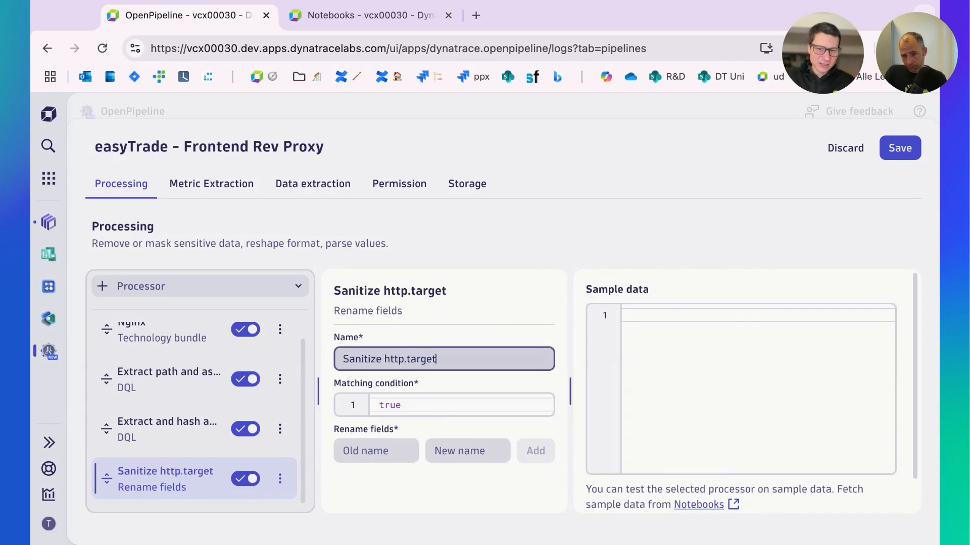
Paste the copied broker-service records as sample data for the rename processor and widen its definition pane
click(758, 418)
key(ctrl+v)
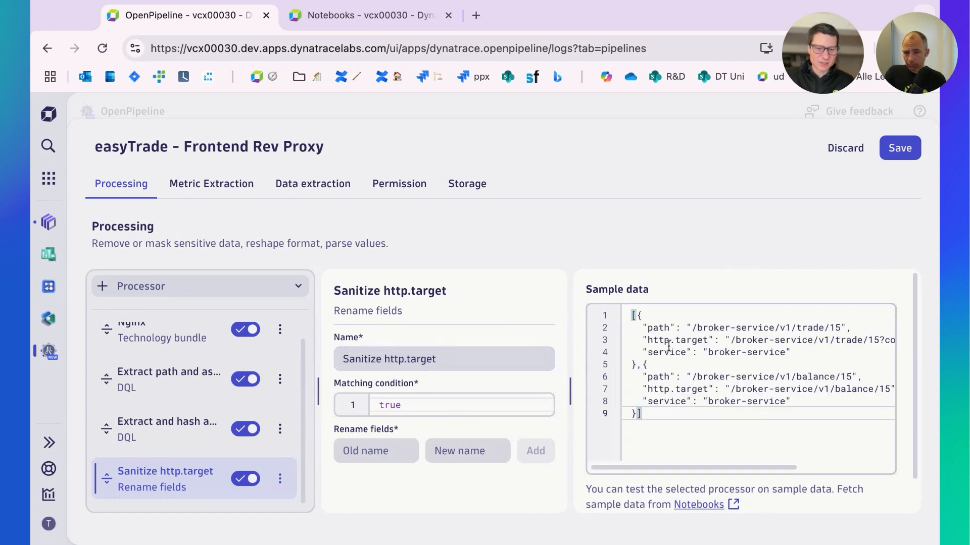
click(569, 396)
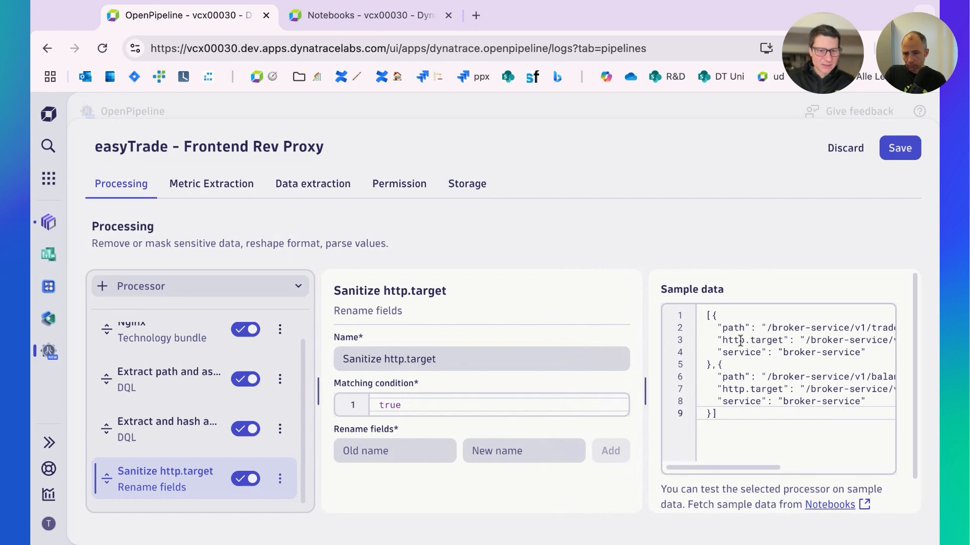
Add a field rename from path to http.target in the rename processor
click(395, 453)
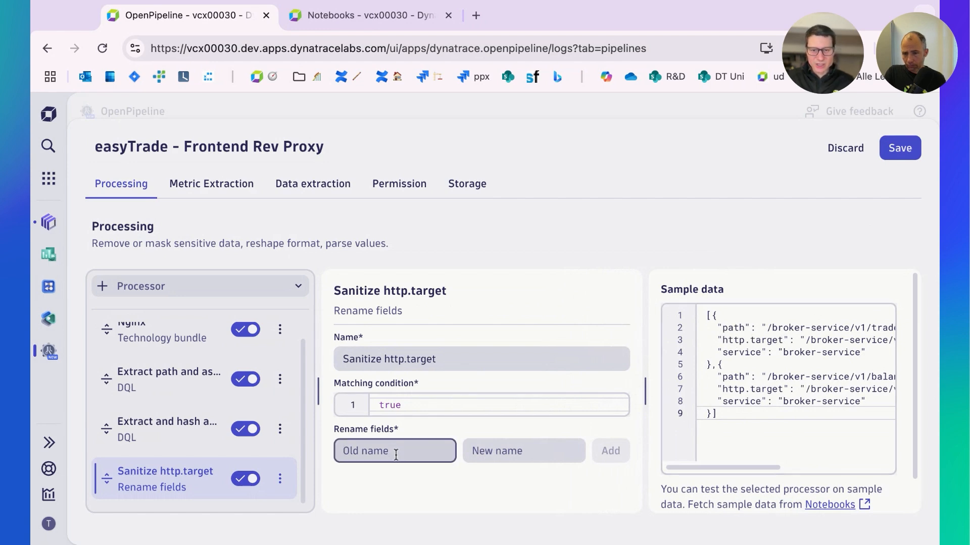
text(path)
key(Tab)
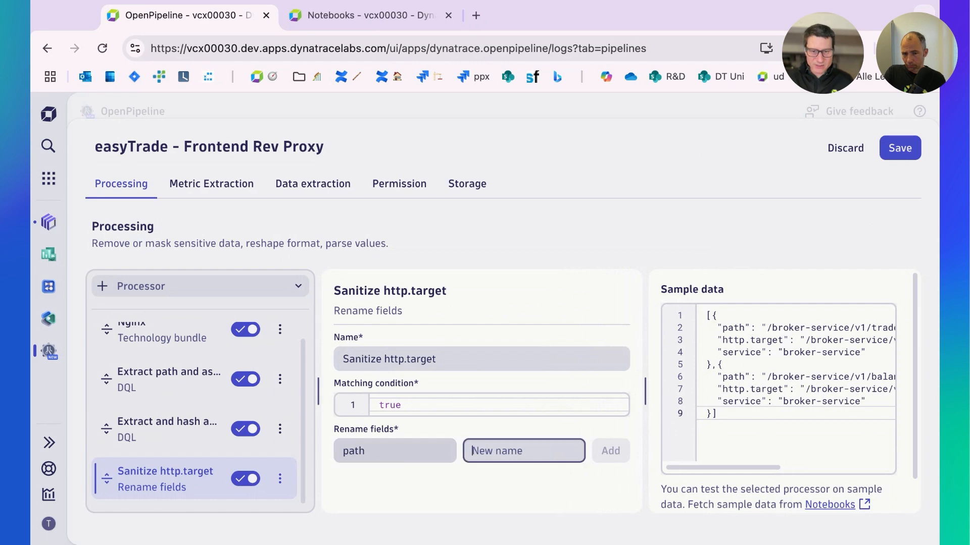
text(http.tar)
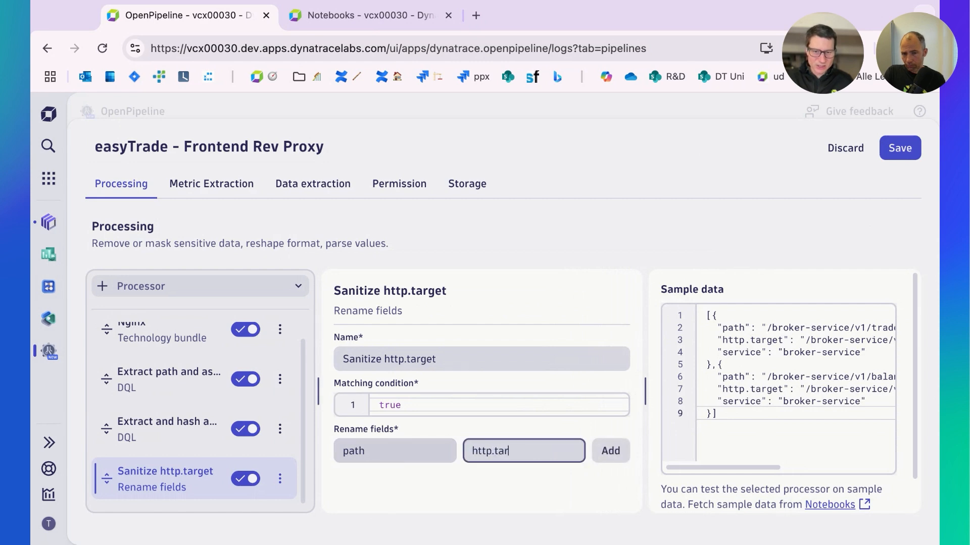
text(get)
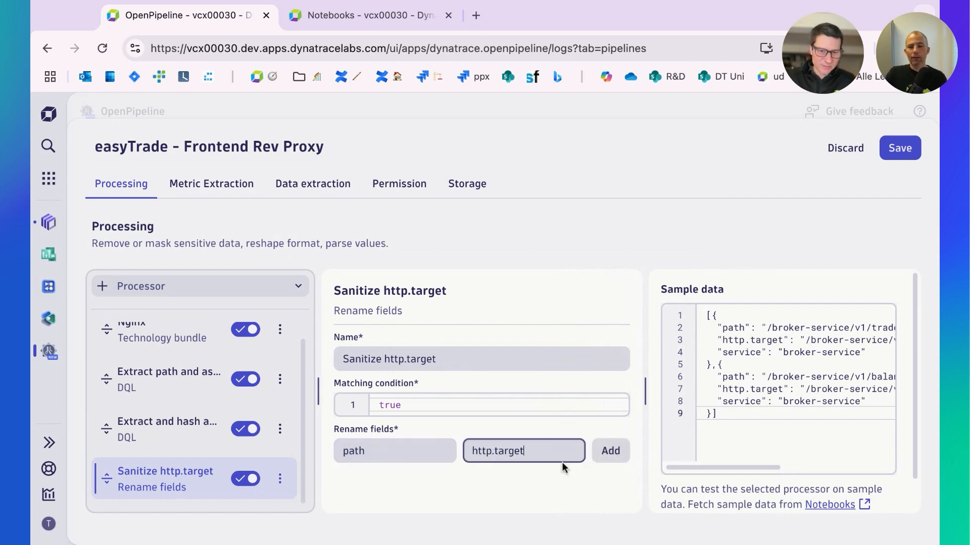
click(607, 449)
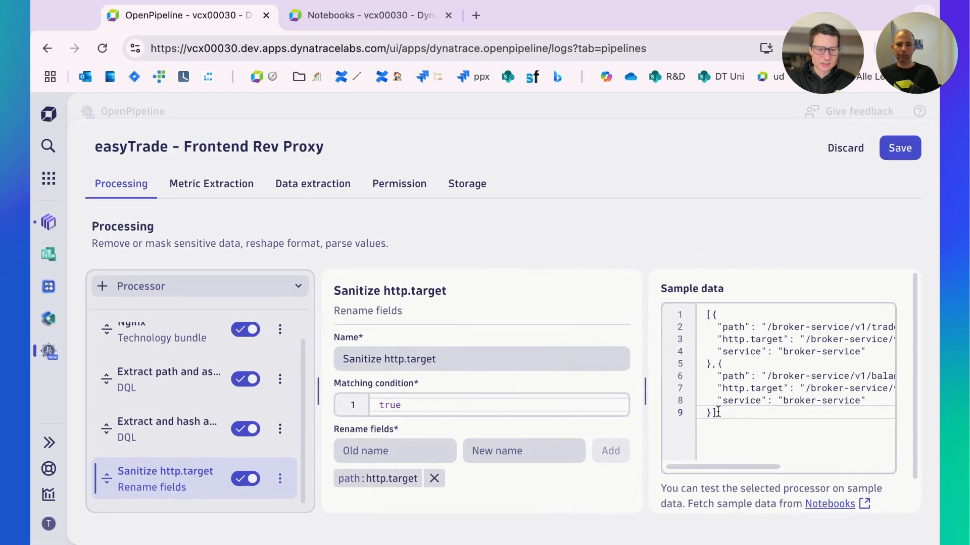
Run the rename processor on the sample data and bring up the preview result
scroll(687, 480, down, 1)
click(694, 490)
scroll(678, 455, down, 5)
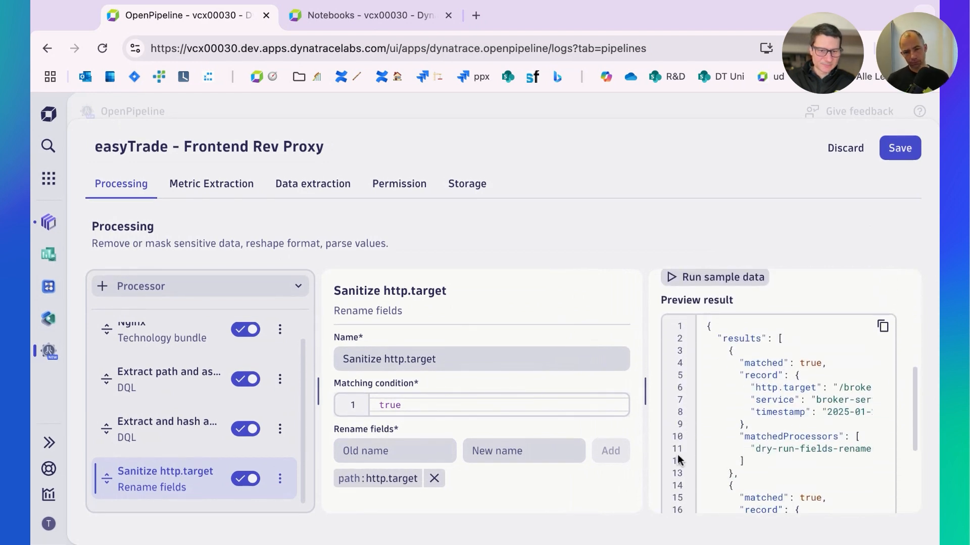
Examine the http.target values in the preview result and compare them with the sample records
scroll(768, 379, right, 2)
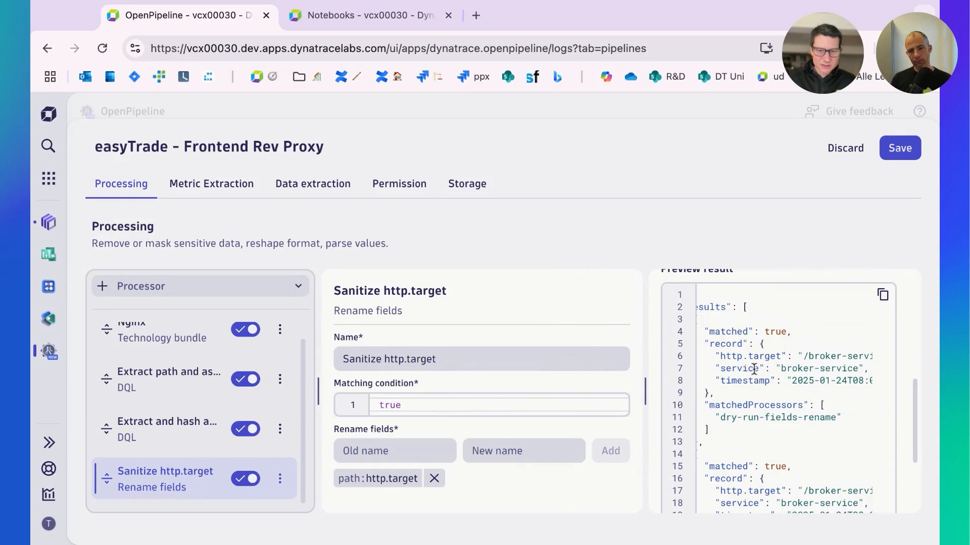
scroll(748, 372, right, 1)
scroll(753, 371, left, 2)
scroll(758, 384, up, 6)
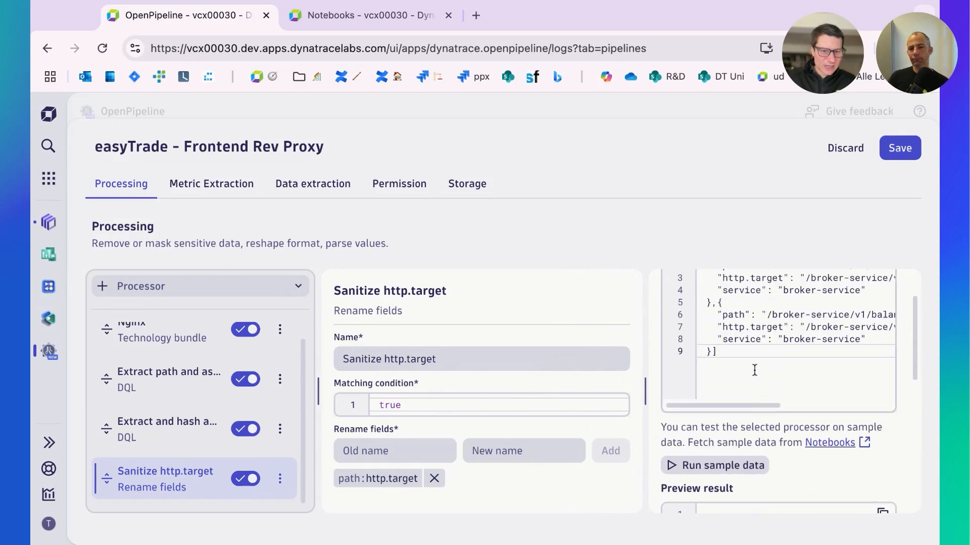
scroll(782, 442, down, 3)
scroll(781, 440, down, 2)
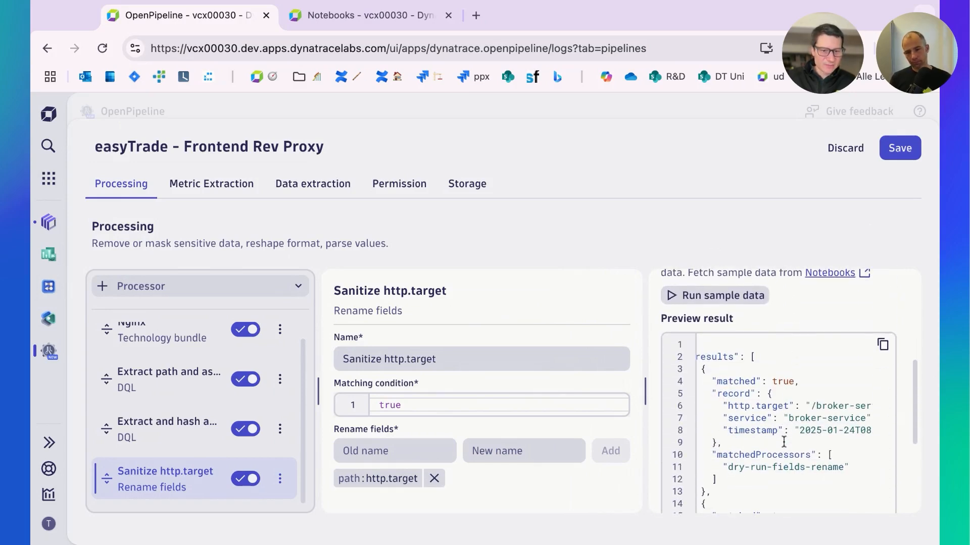
scroll(773, 404, right, 4)
scroll(772, 404, left, 4)
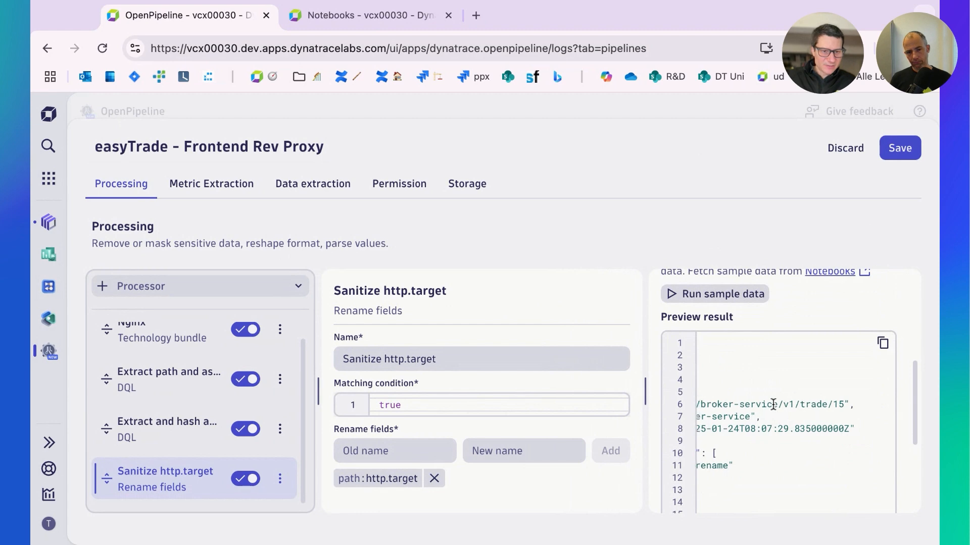
scroll(773, 406, right, 4)
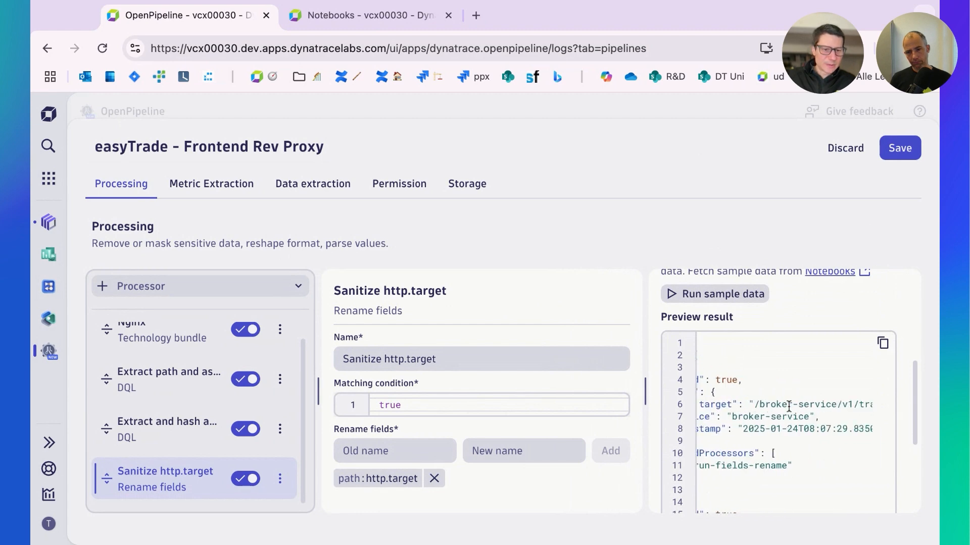
scroll(788, 407, left, 4)
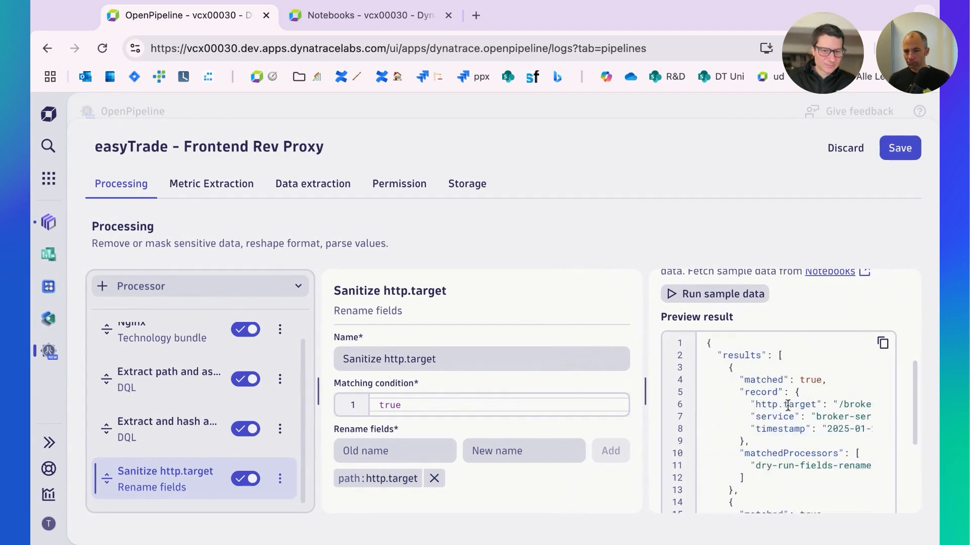
scroll(788, 407, up, 5)
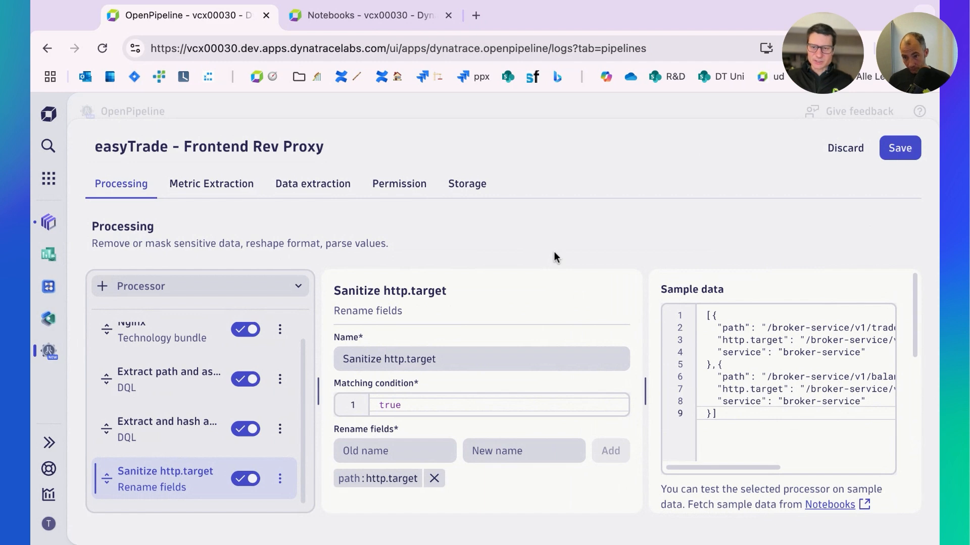
Add a Value metric processor to the pipeline's metric extraction stage
click(230, 189)
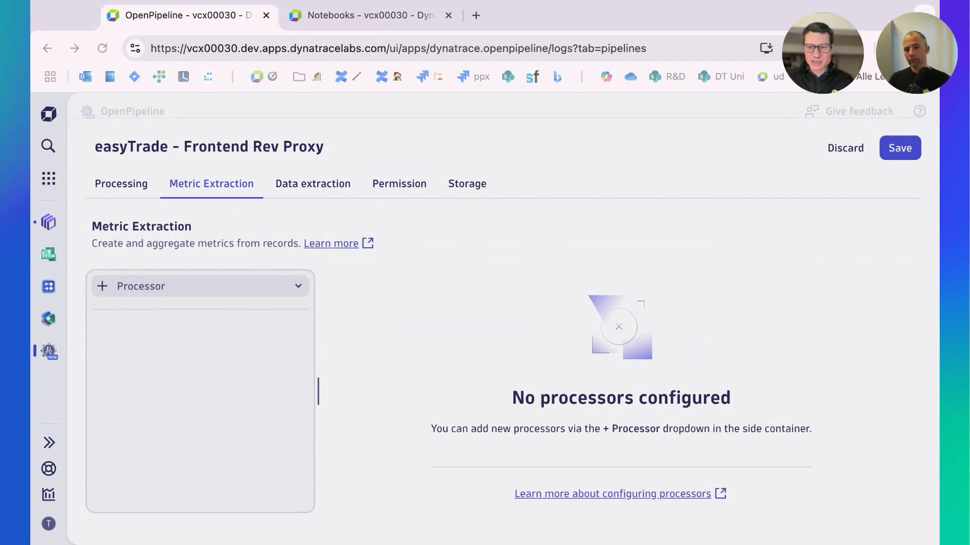
click(295, 285)
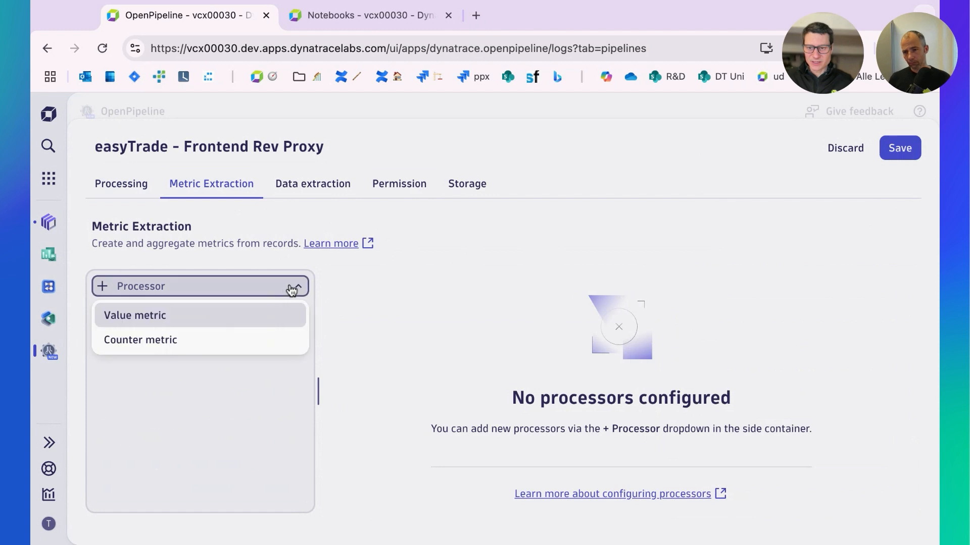
click(158, 318)
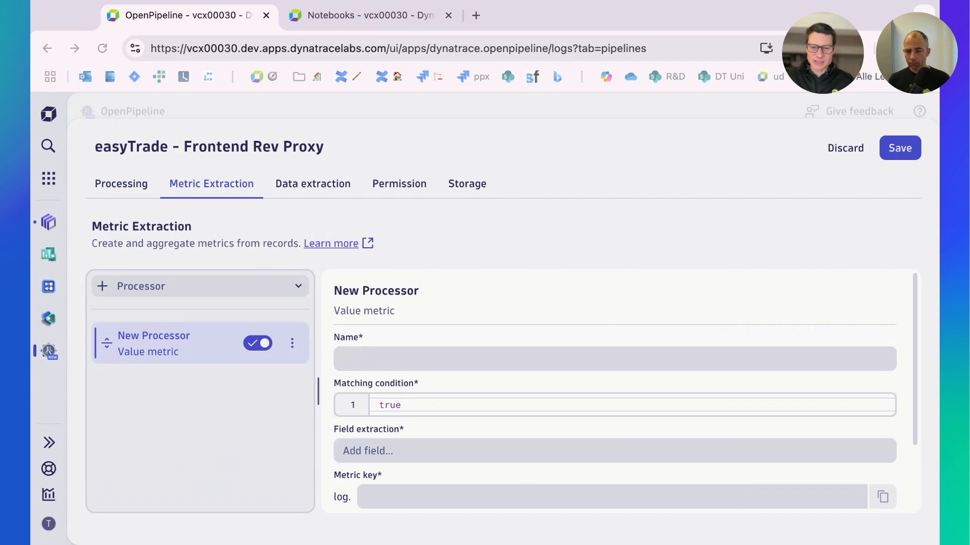
Name the value metric processor "Extract content length by service and container name"
click(494, 363)
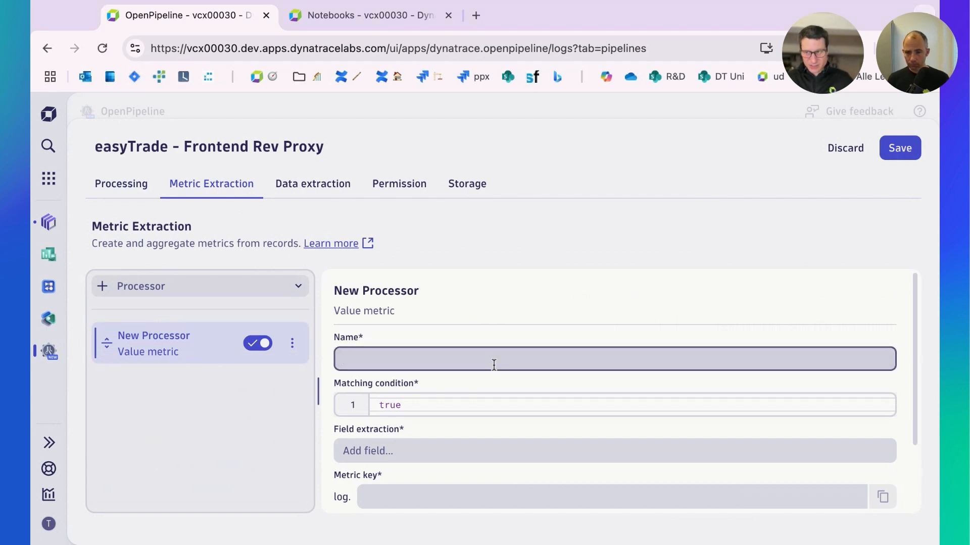
text(Extract c)
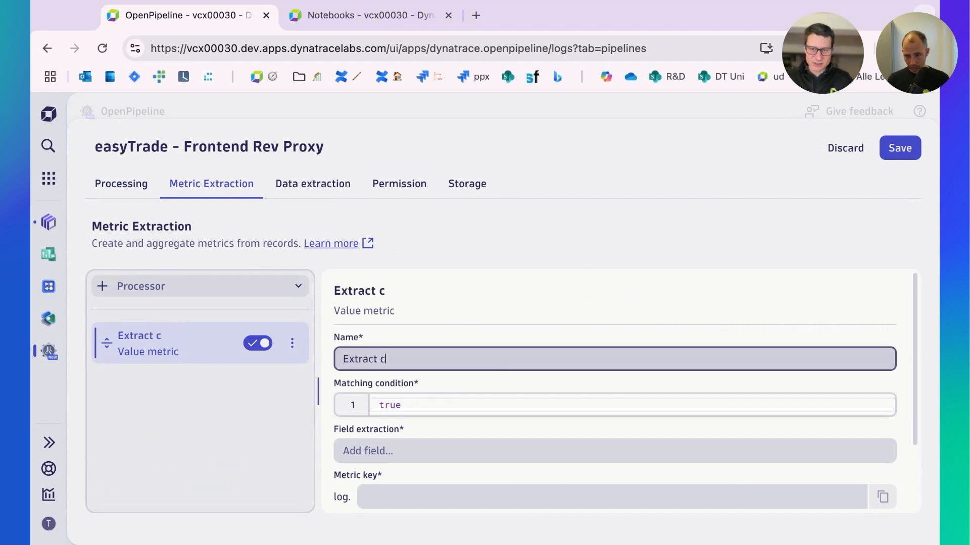
text(ontent_leng)
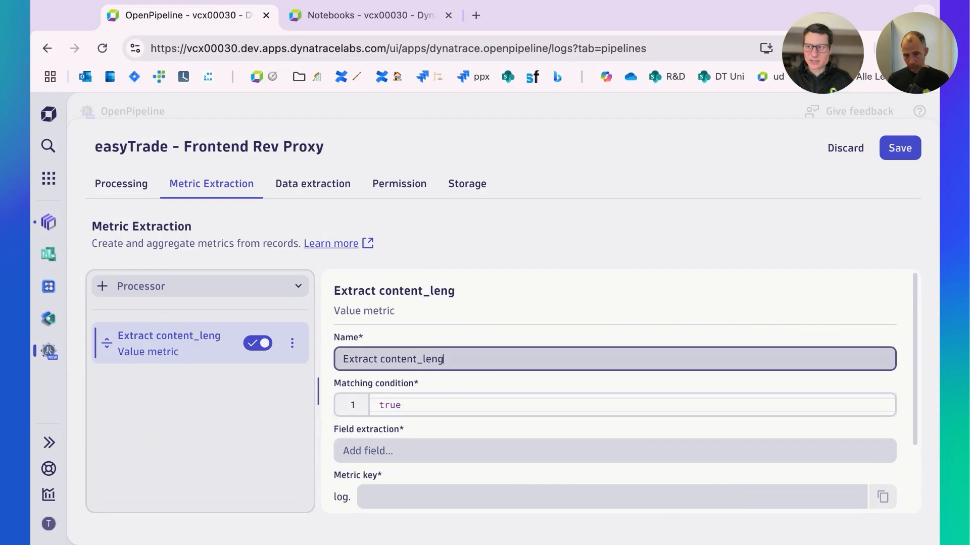
key(ctrl+shift+Left)
text(content)
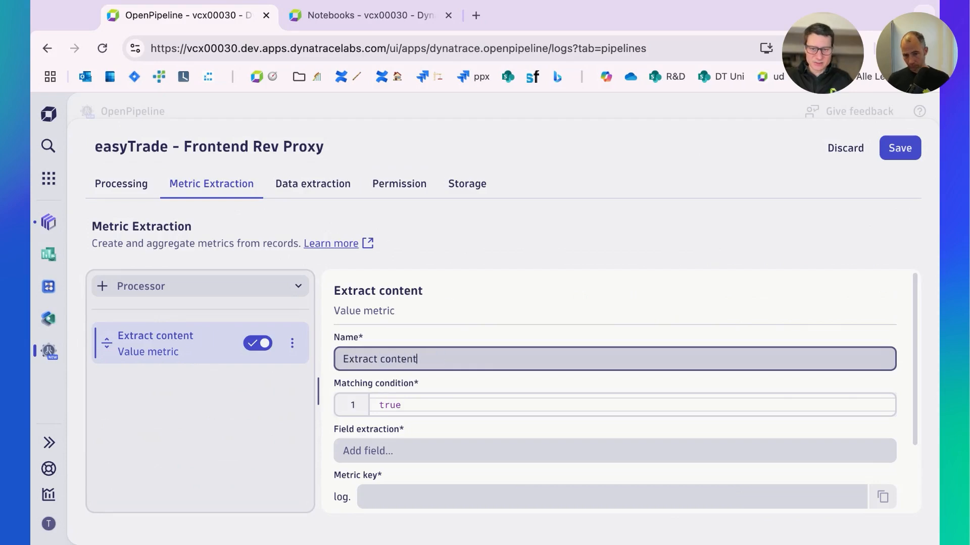
text( length by serv)
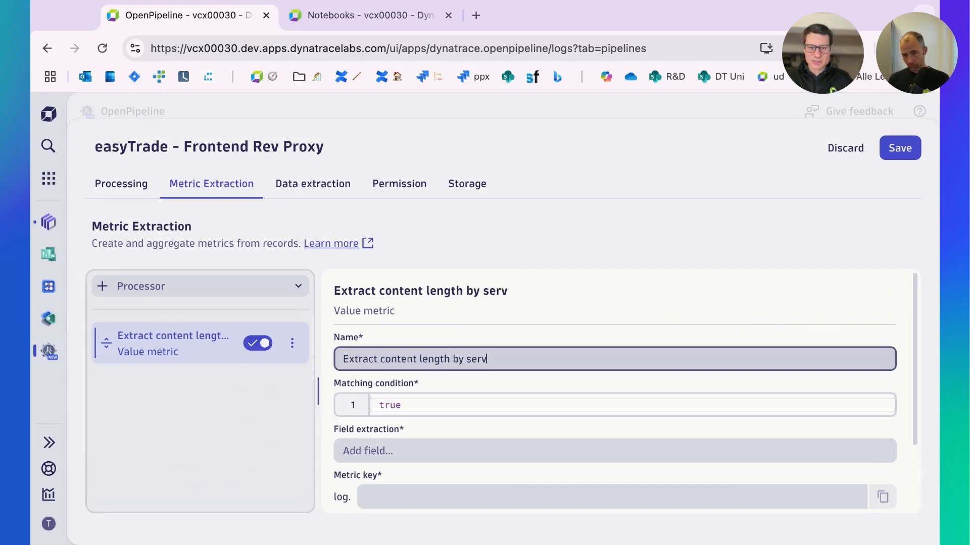
text(ice and cont)
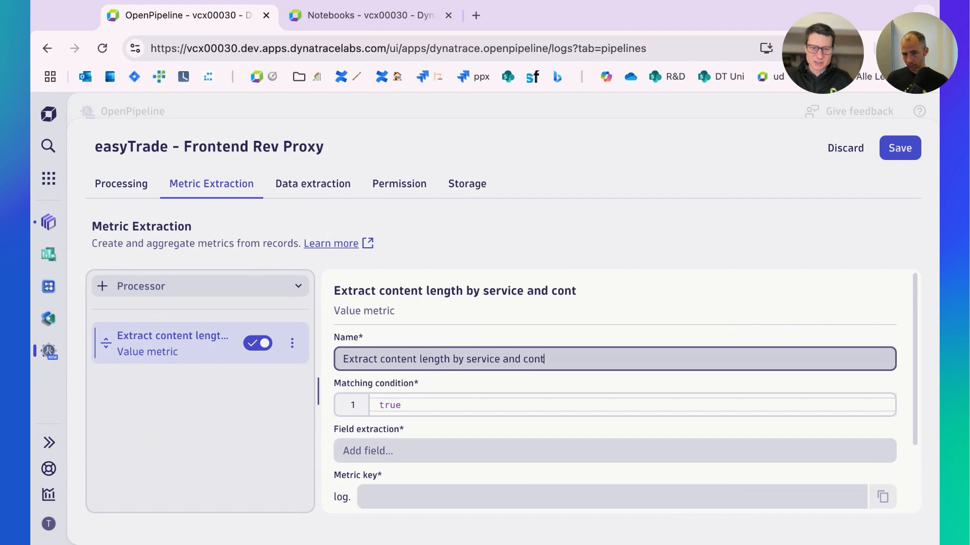
text(ainer name)
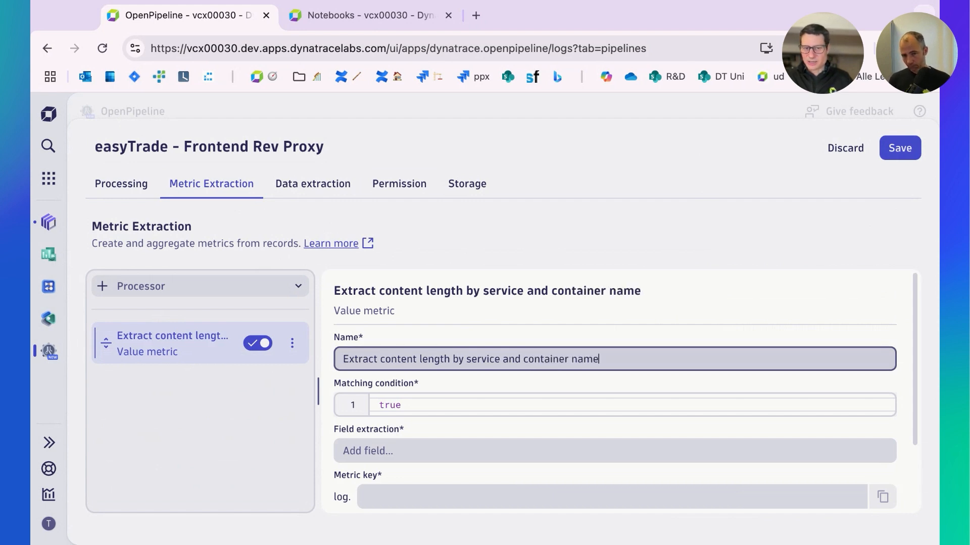
Set the value metric's field extraction to http.response_content_length, keeping the matching condition true
scroll(453, 373, down, 3)
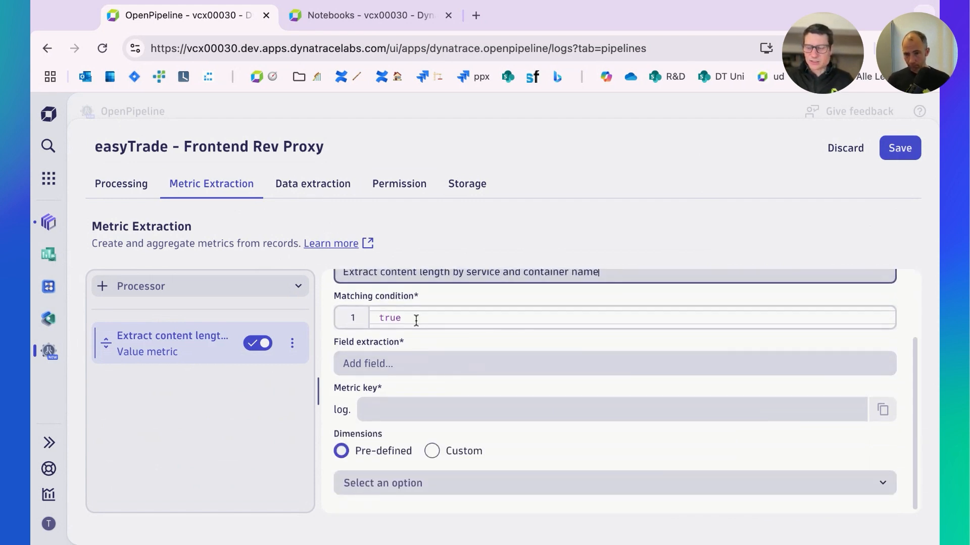
double_click(389, 320)
scroll(440, 323, up, 1)
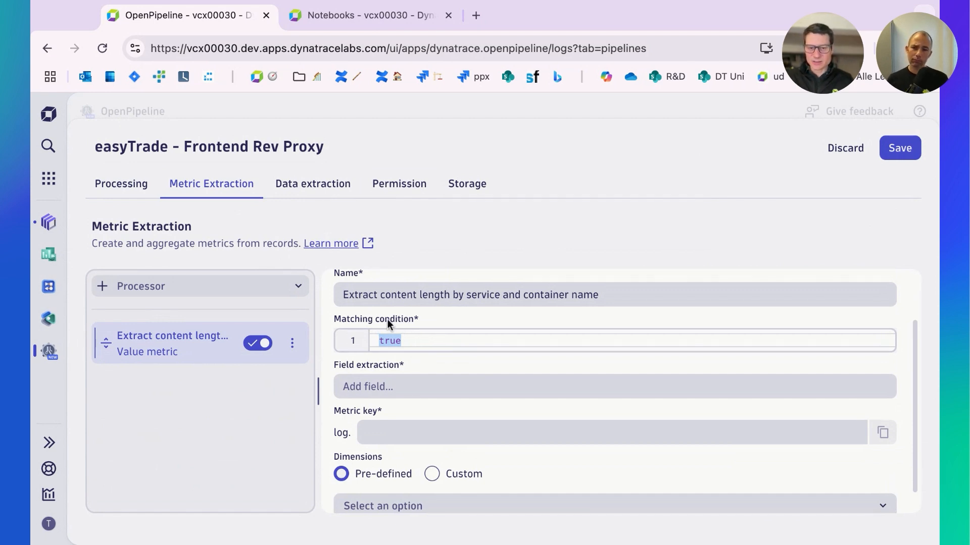
click(405, 386)
scroll(443, 387, down, 1)
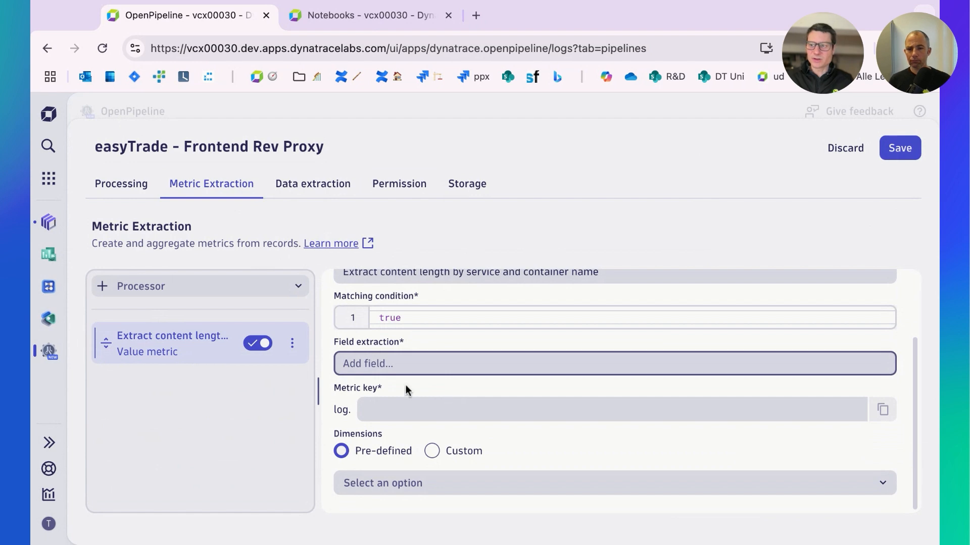
key(super+Tab)
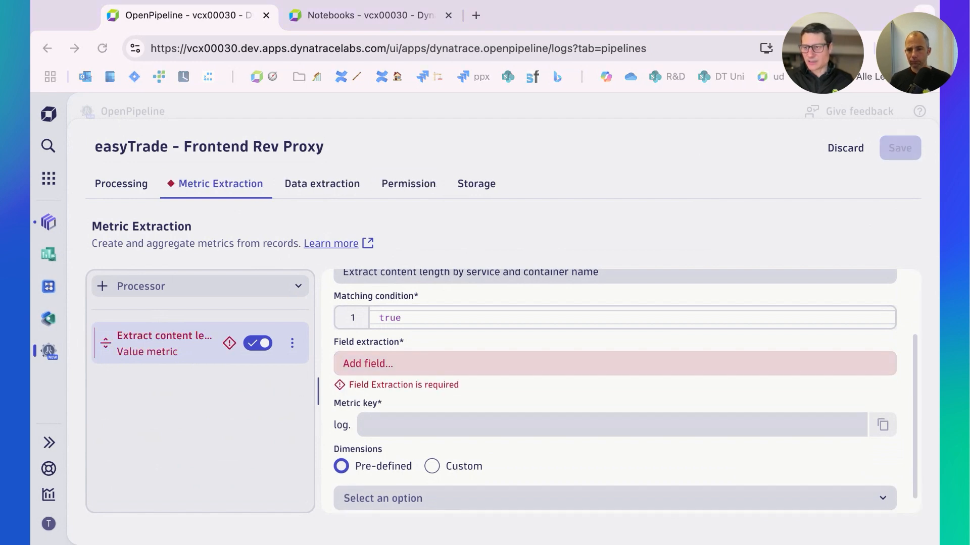
click(490, 363)
text(response_content_length)
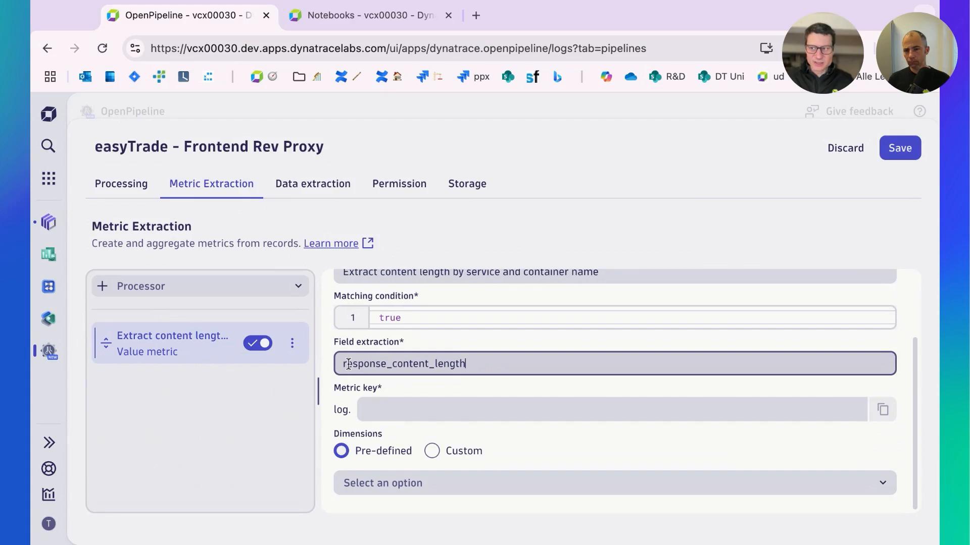
click(343, 364)
text(http)
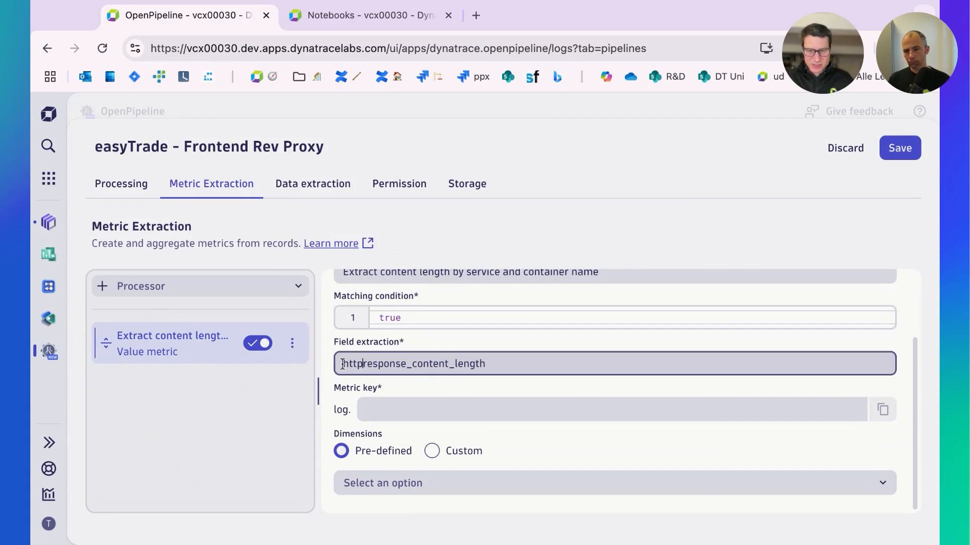
text(.)
double_click(473, 364)
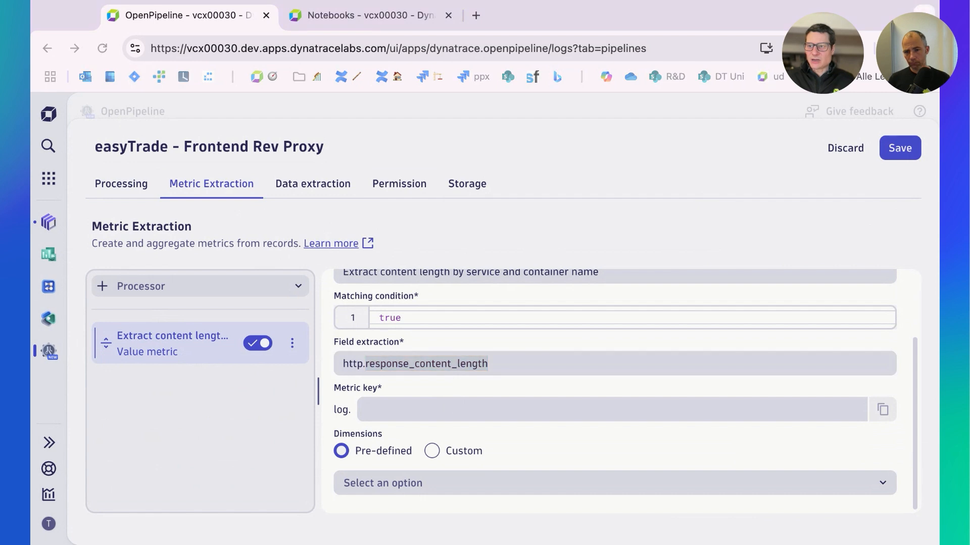
Set the metric key to frontend_rev_proxy_content_length after the log. prefix
click(387, 409)
text(frontend_rev_proxy_content_length)
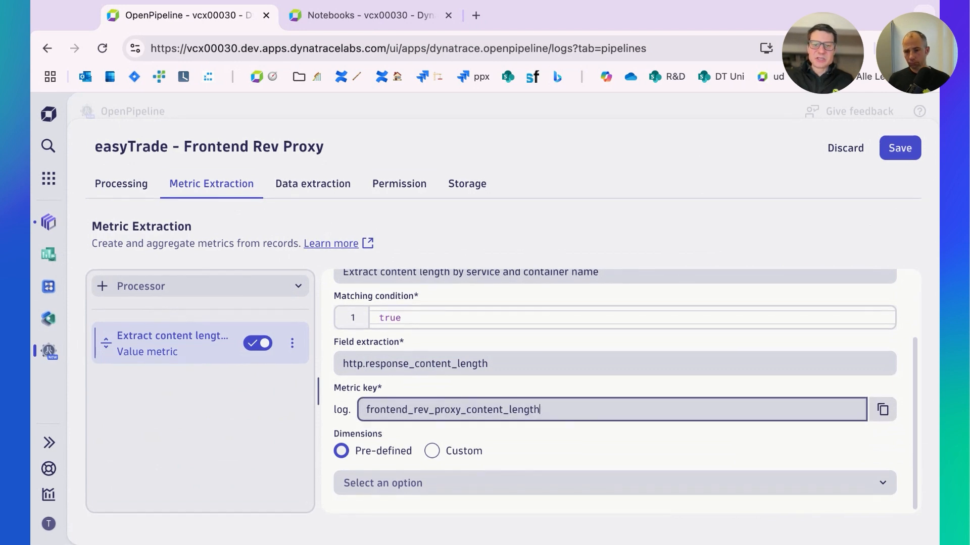
scroll(706, 342, up, 1)
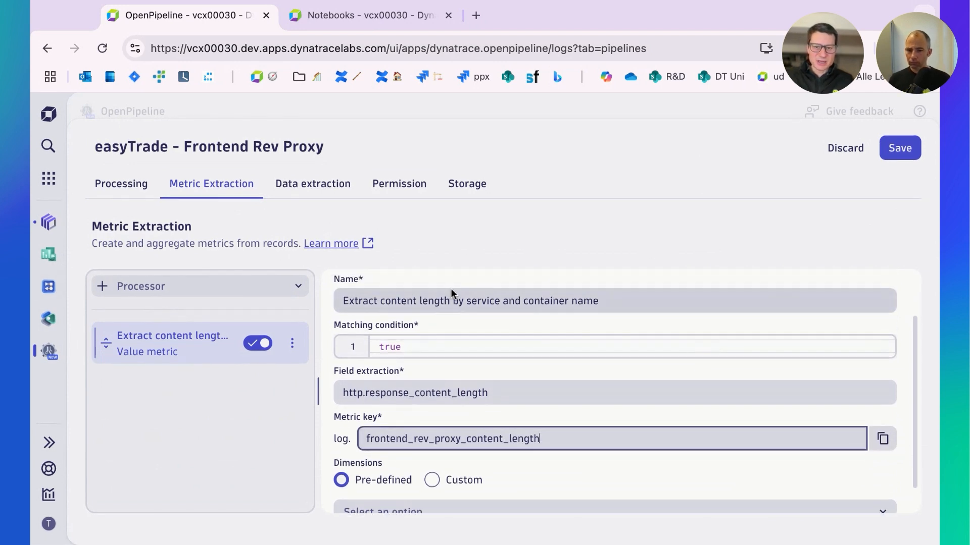
drag(453, 301, 599, 302)
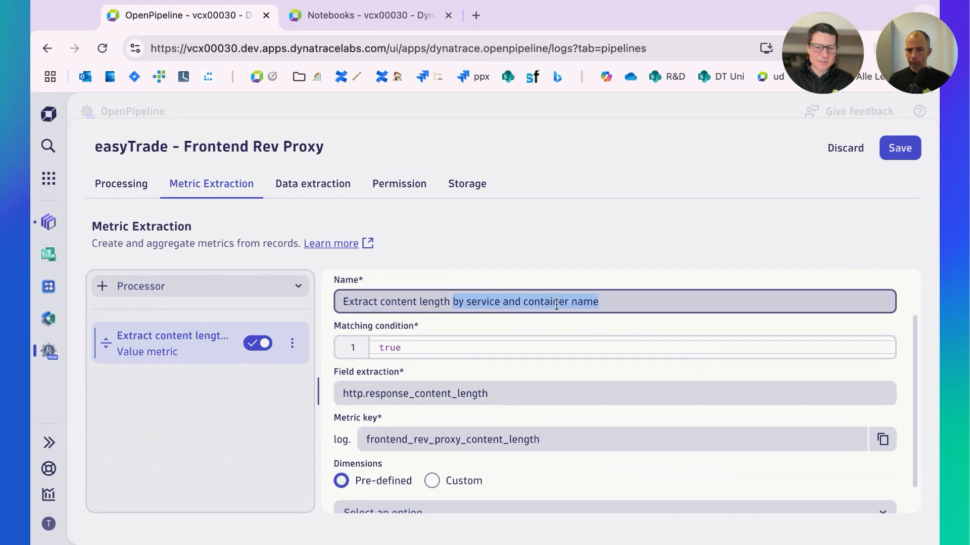
scroll(449, 372, down, 1)
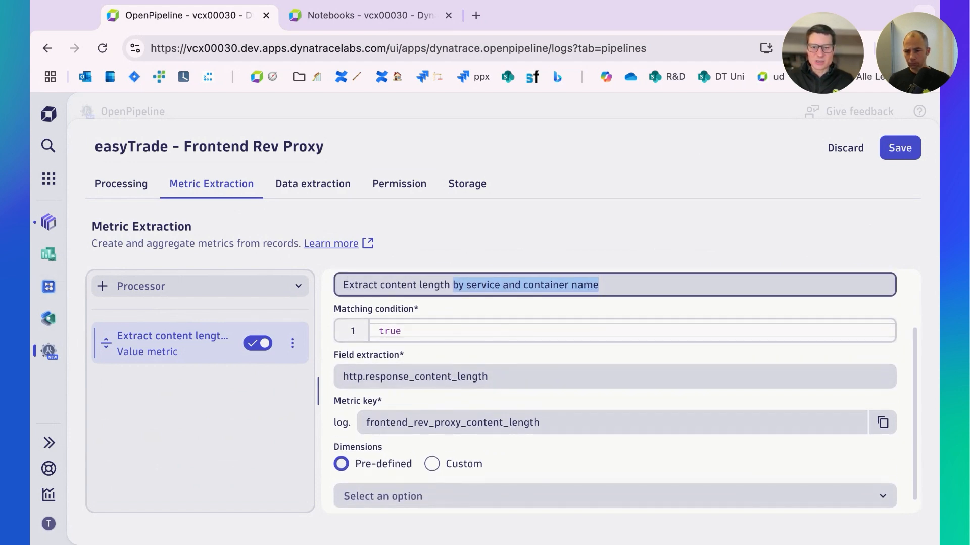
scroll(536, 463, down, 1)
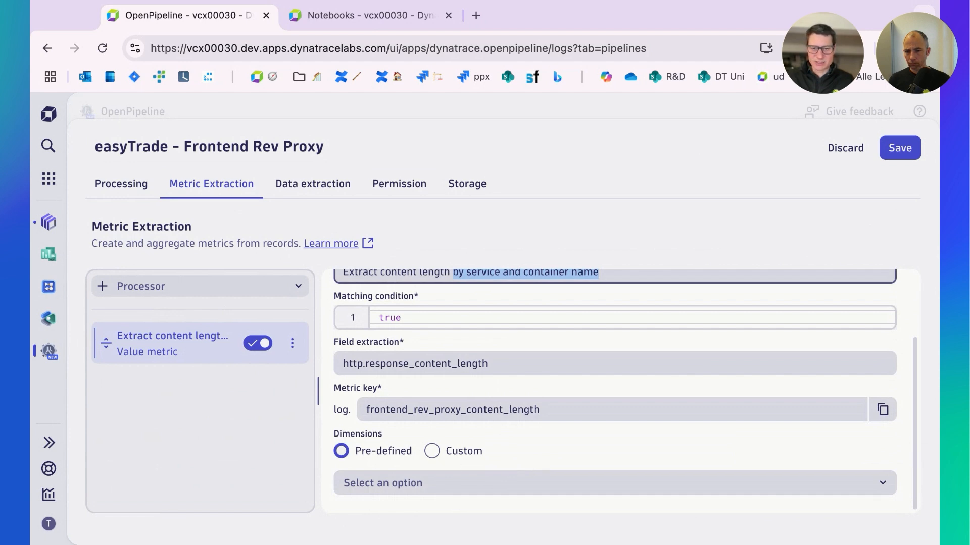
Switch the metric's dimensions to Custom and add the dimension service
click(475, 488)
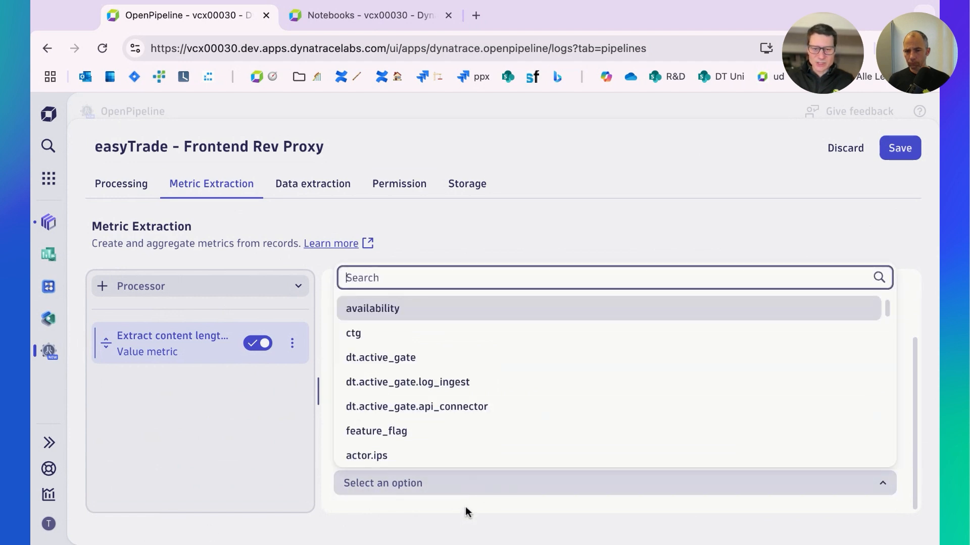
click(465, 507)
click(433, 451)
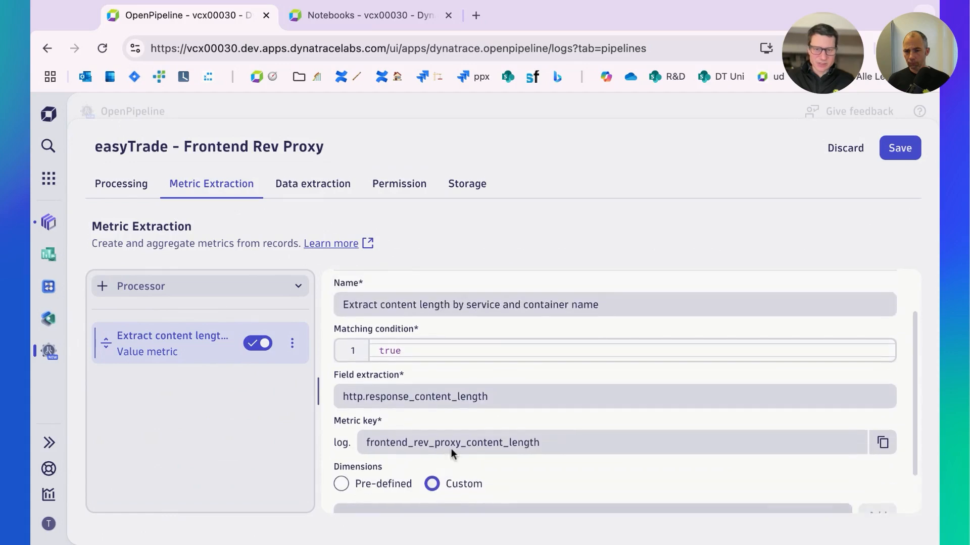
scroll(478, 405, down, 3)
click(418, 466)
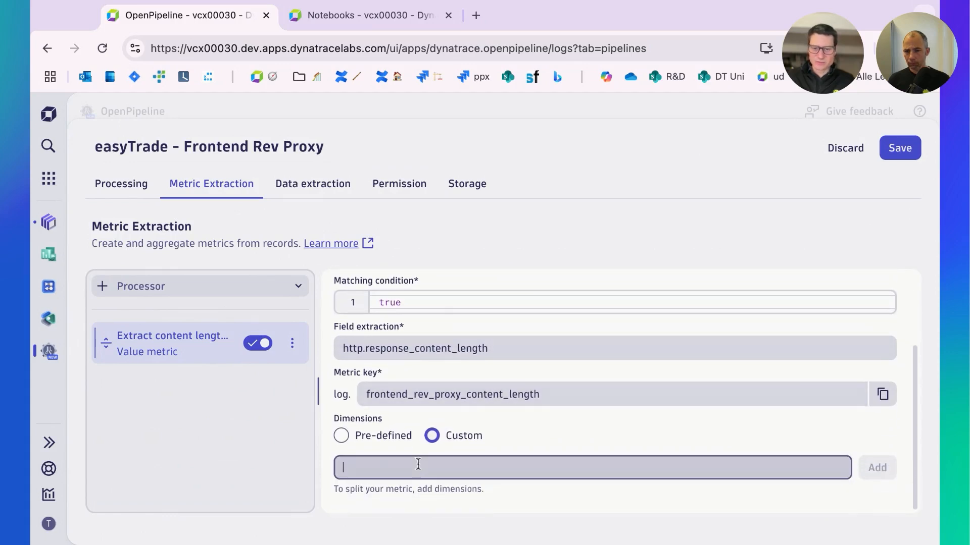
text(service)
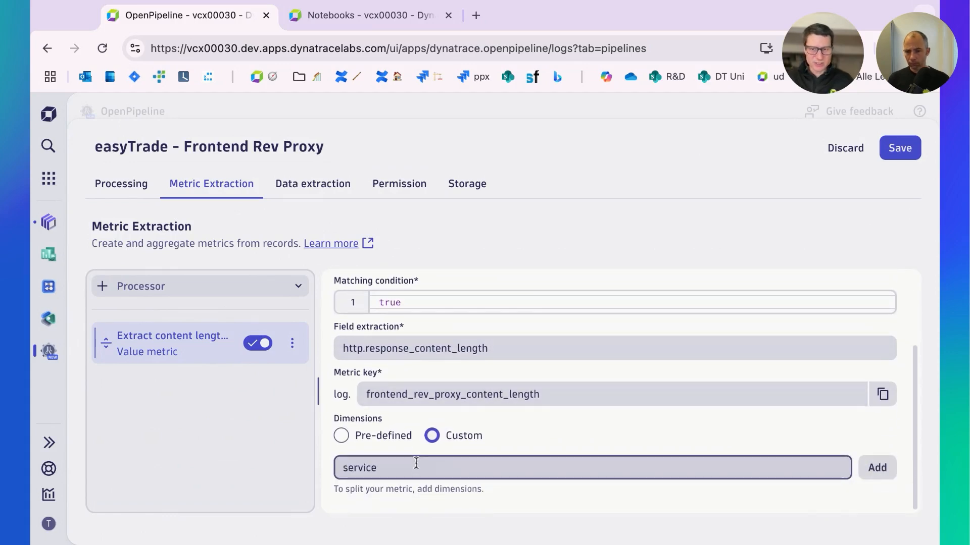
click(887, 477)
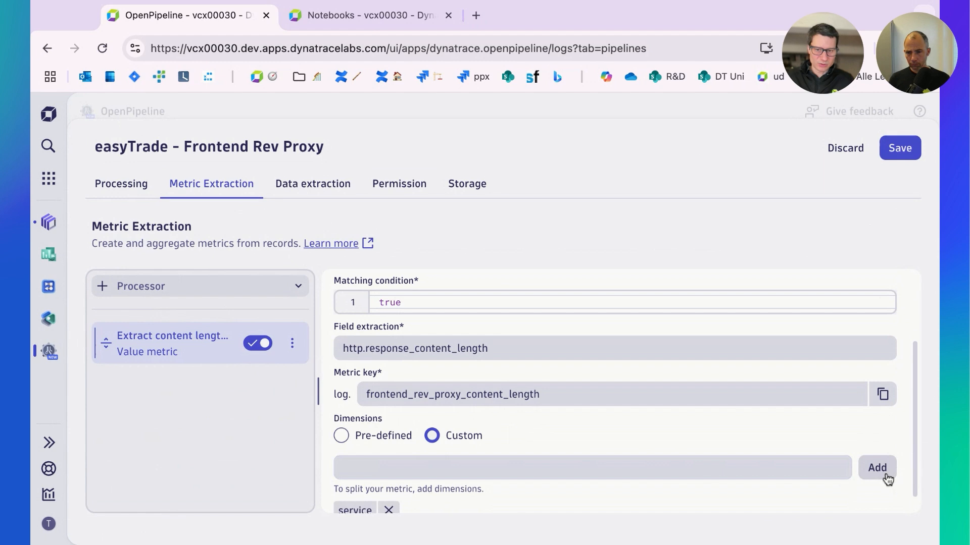
Add container.name as another custom dimension of the content length metric
click(615, 471)
text(container.name)
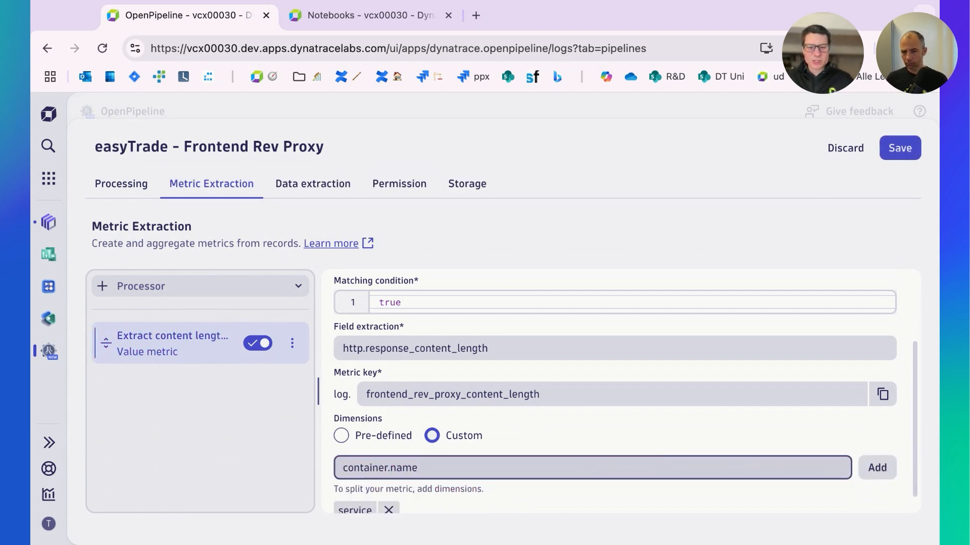
scroll(702, 443, down, 1)
click(877, 449)
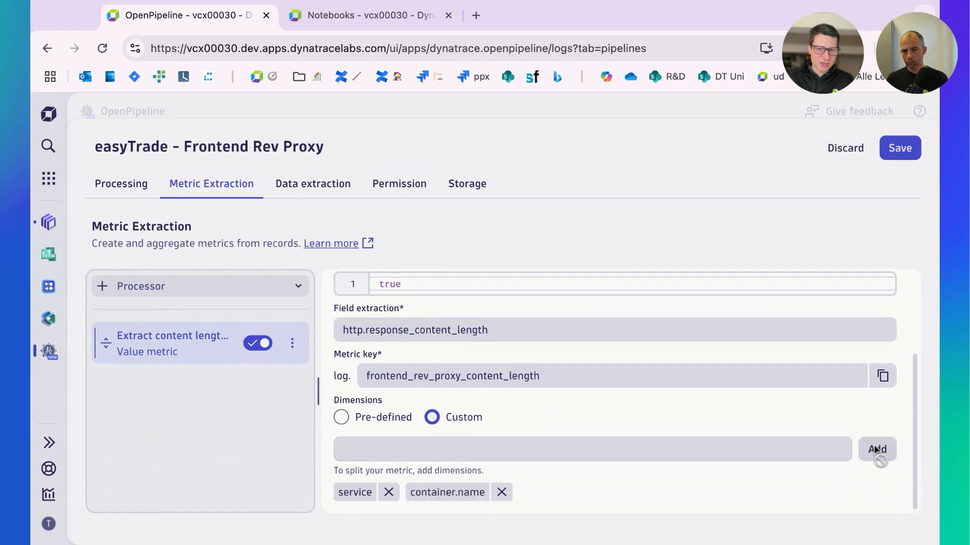
Review the value metric's name, field extraction, metric key and dimensions
scroll(681, 421, up, 3)
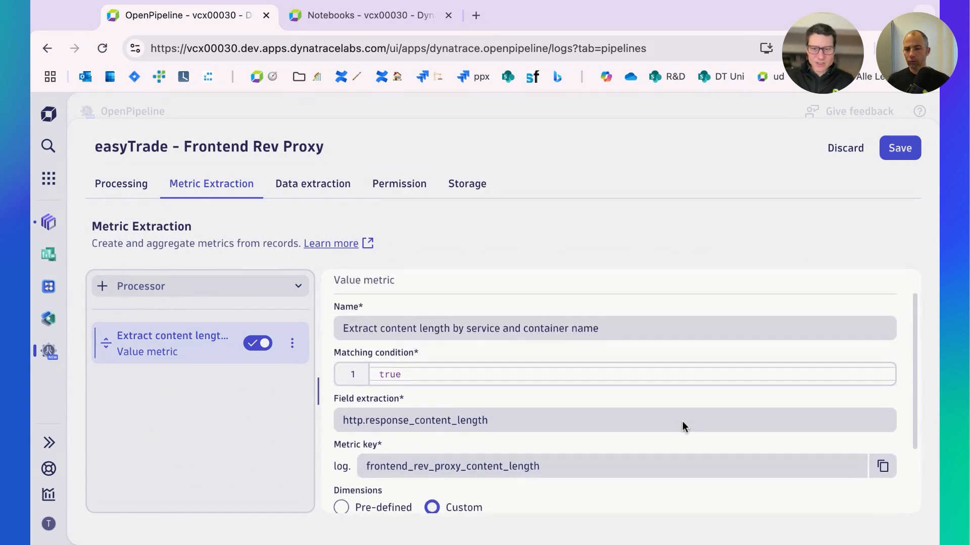
scroll(682, 423, down, 3)
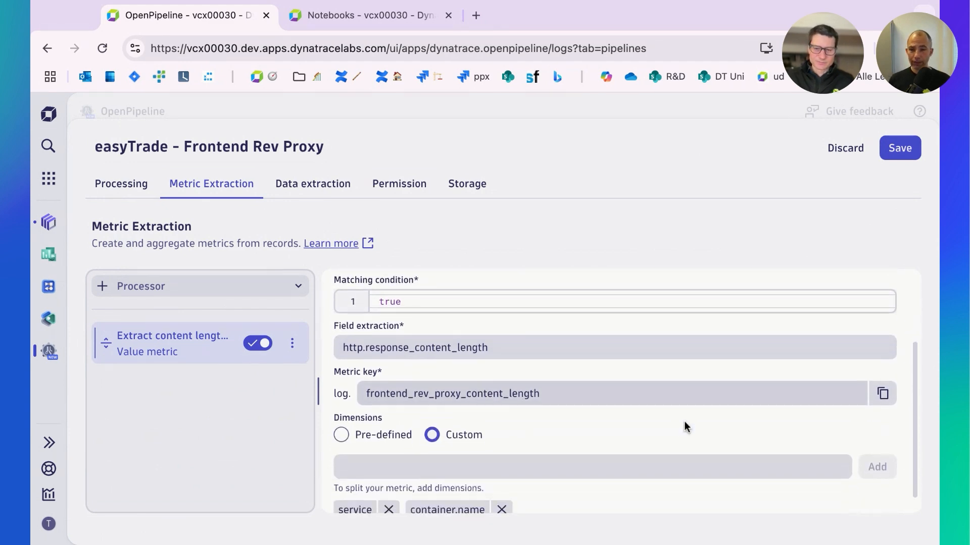
scroll(685, 427, down, 1)
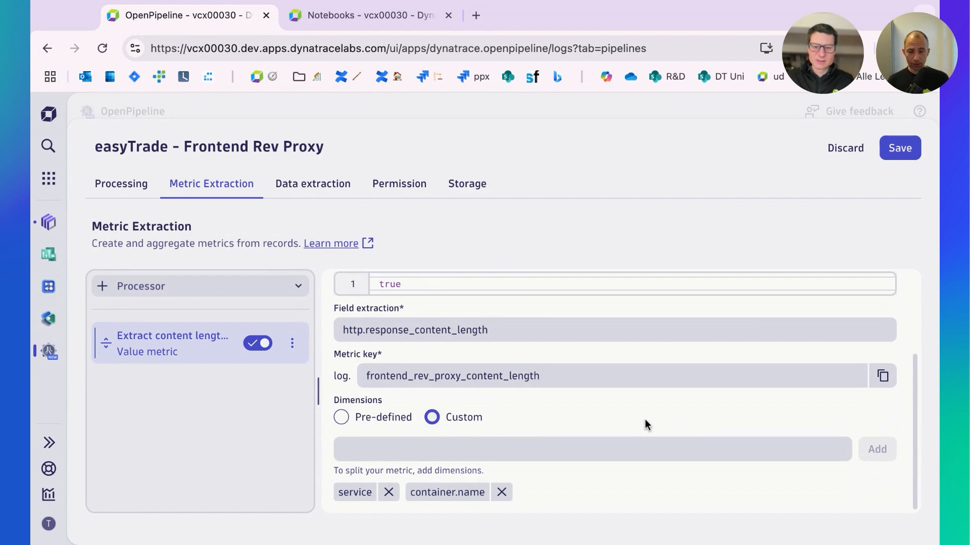
scroll(620, 414, up, 1)
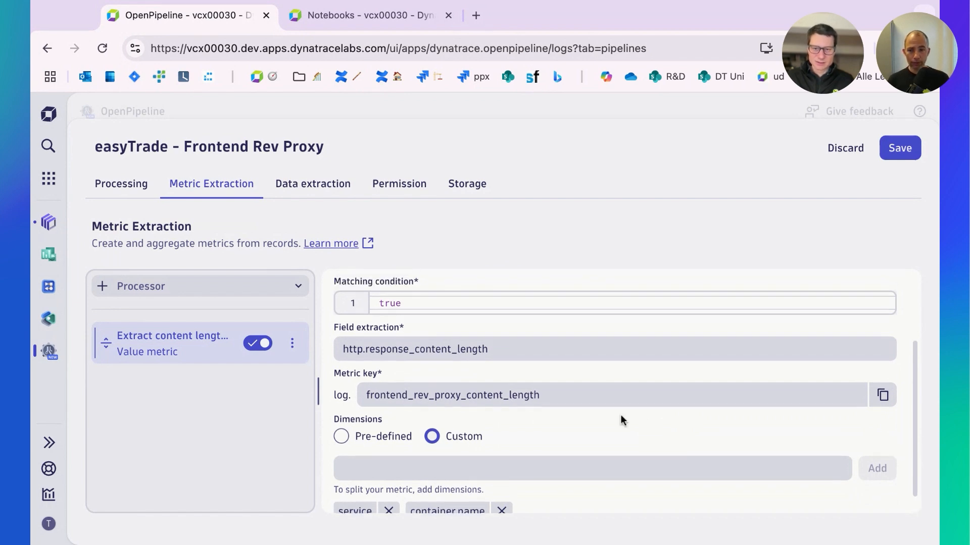
triple_click(346, 350)
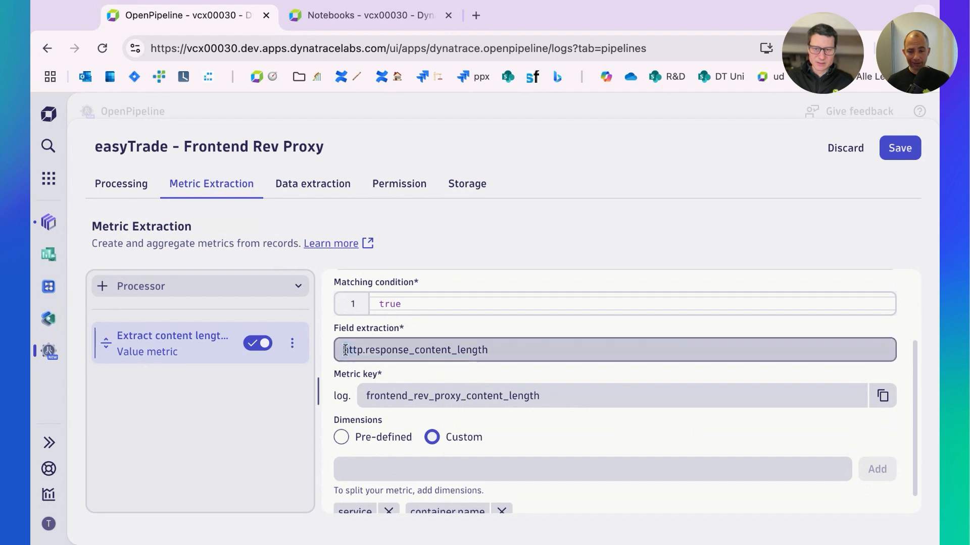
click(545, 351)
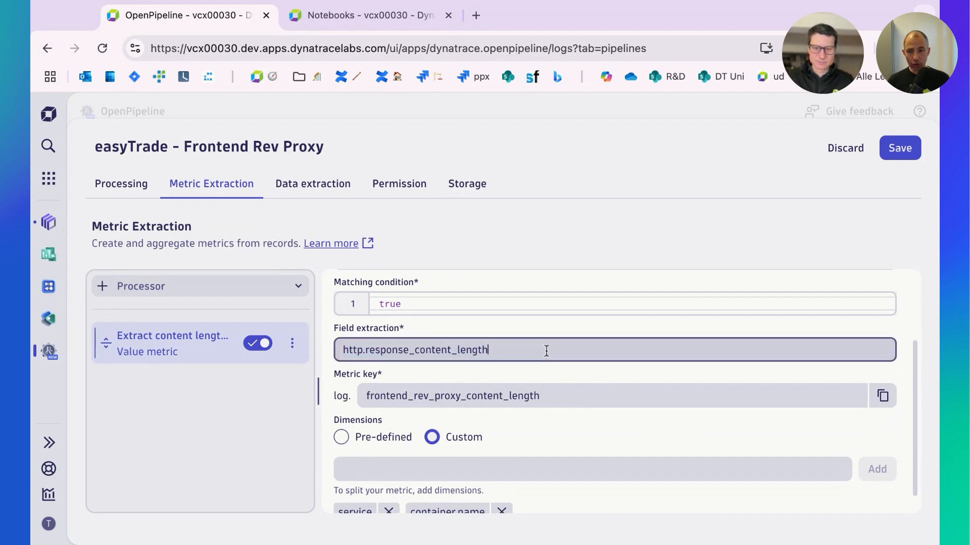
double_click(369, 396)
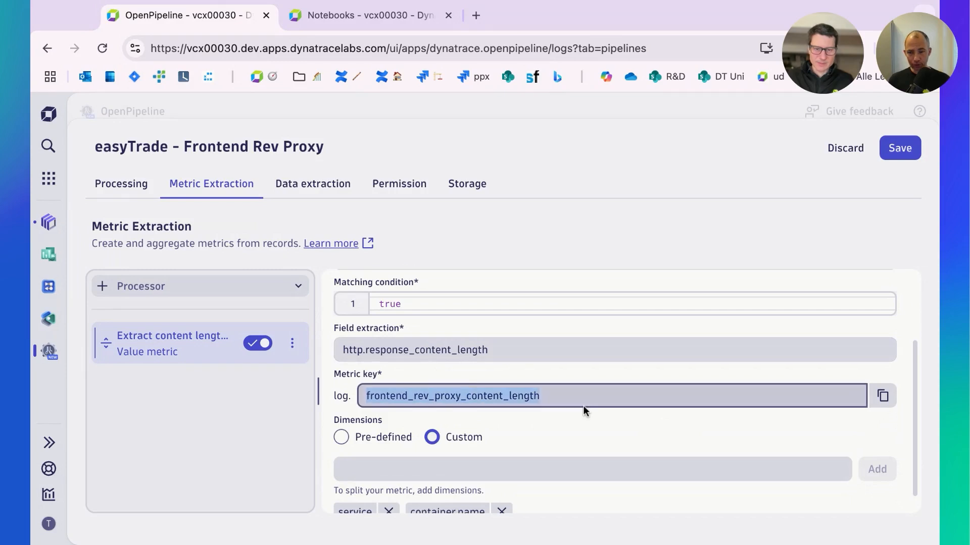
scroll(617, 414, down, 1)
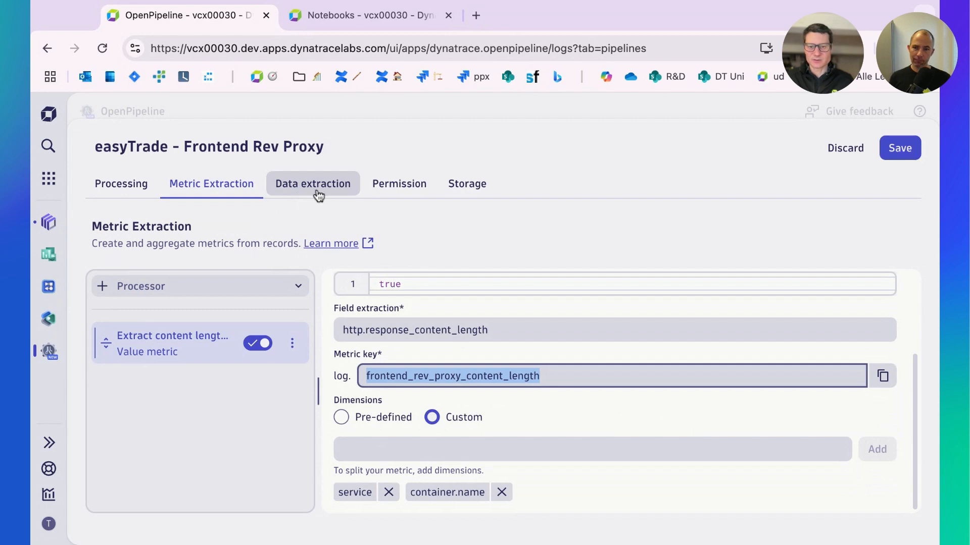
click(555, 378)
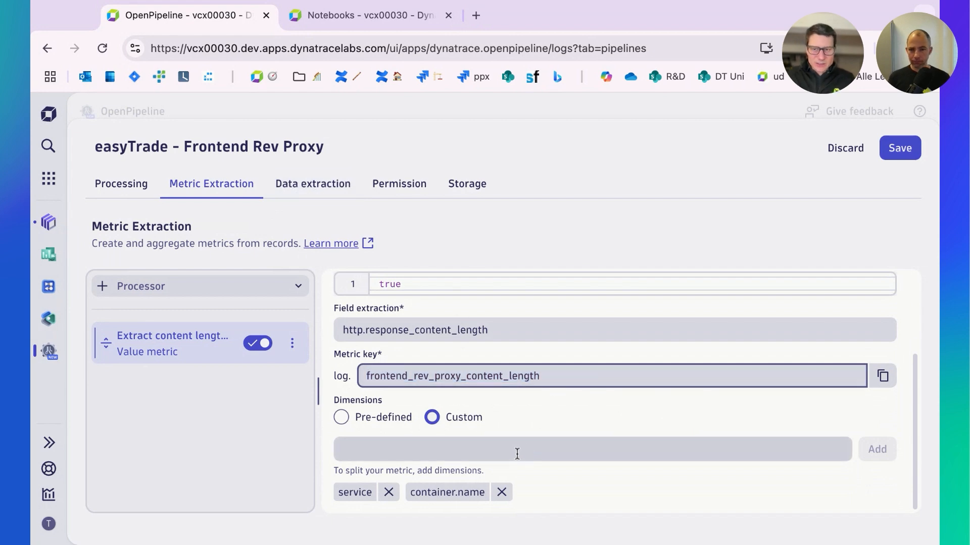
Add a Business event processor to the pipeline's data extraction stage
click(313, 184)
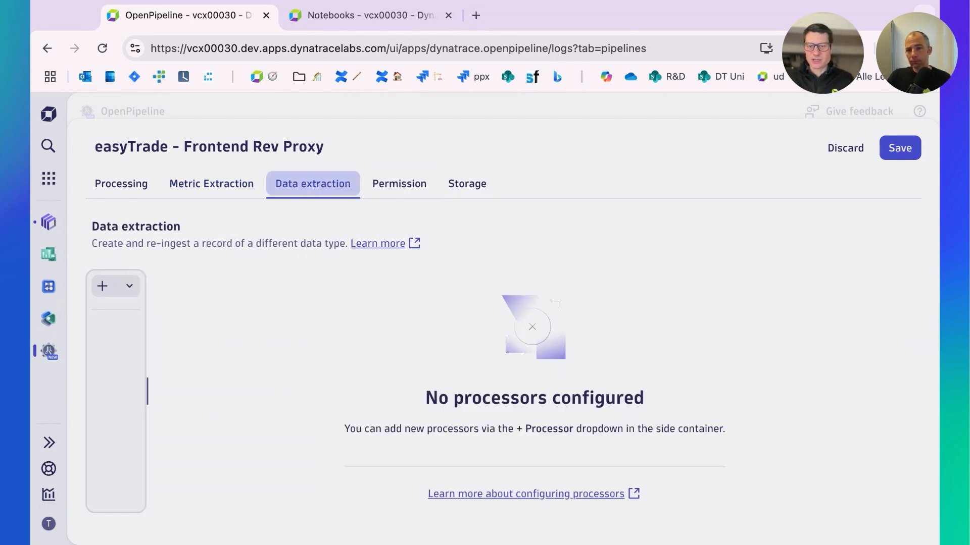
click(273, 293)
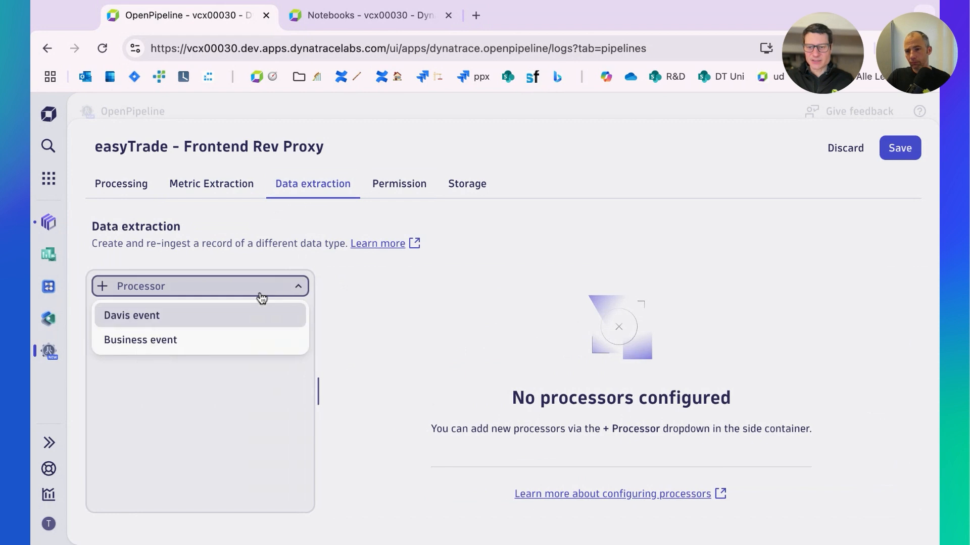
click(218, 342)
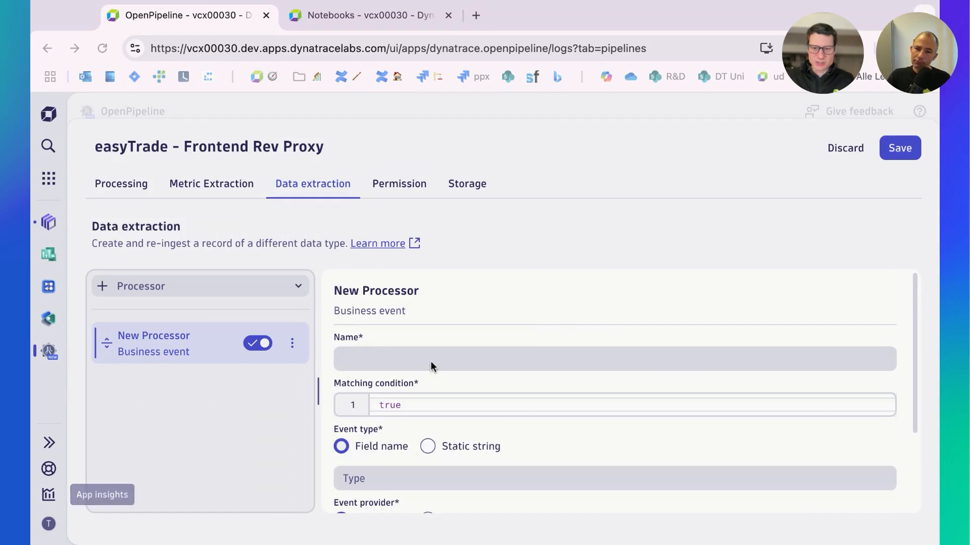
Name the business event processor "Create bizevent for login"
click(458, 362)
text(C)
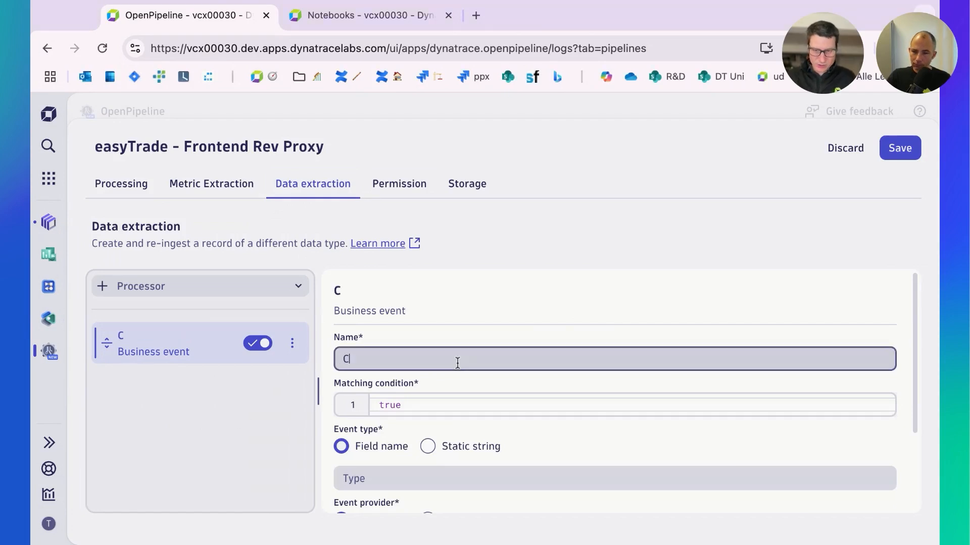
text(reate bizevent for )
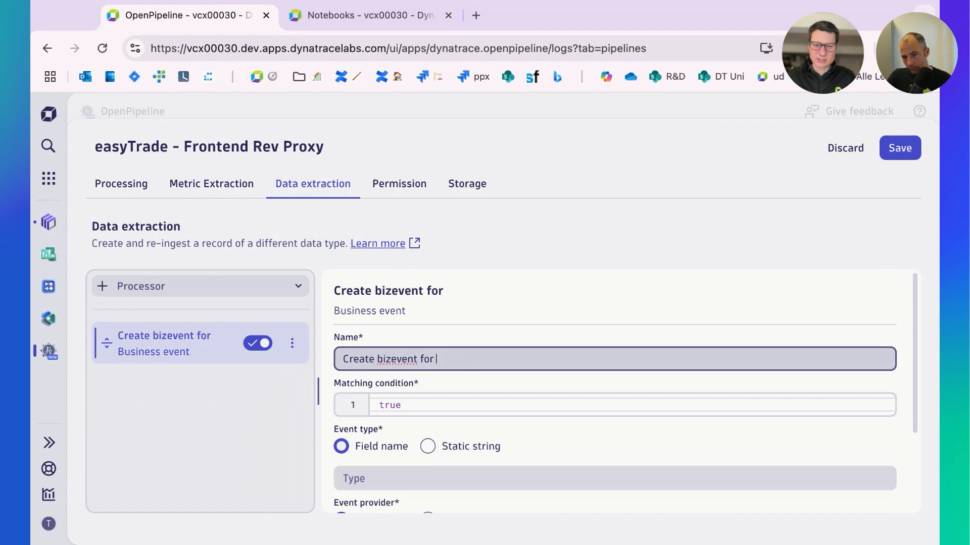
text(login)
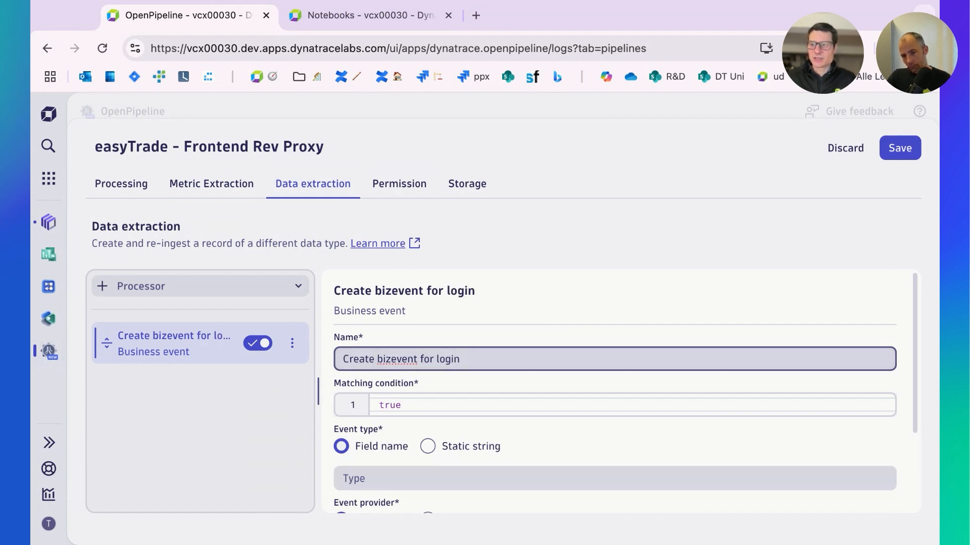
key(super+Tab)
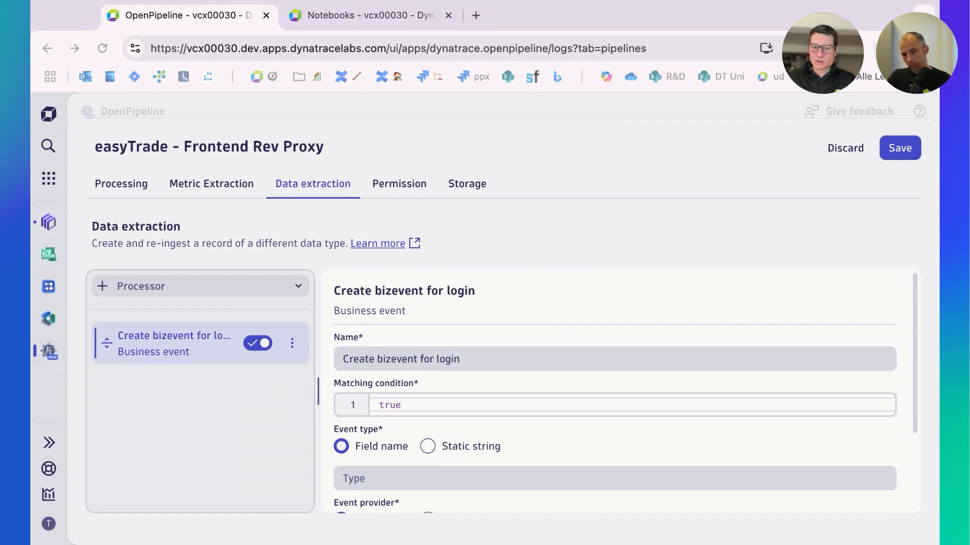
Set the login processor's matching condition to service == "loginservice"
double_click(450, 404)
text(service == "loginservice")
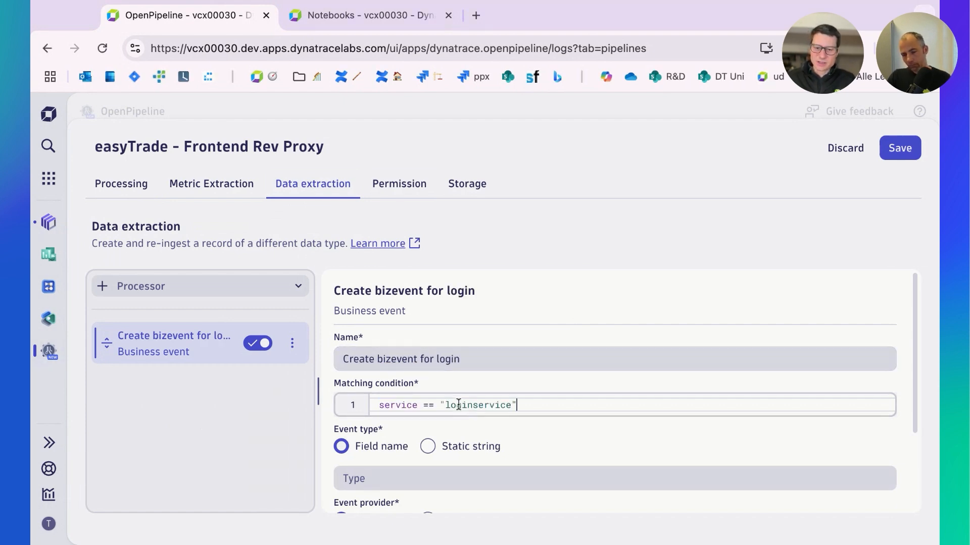
triple_click(380, 405)
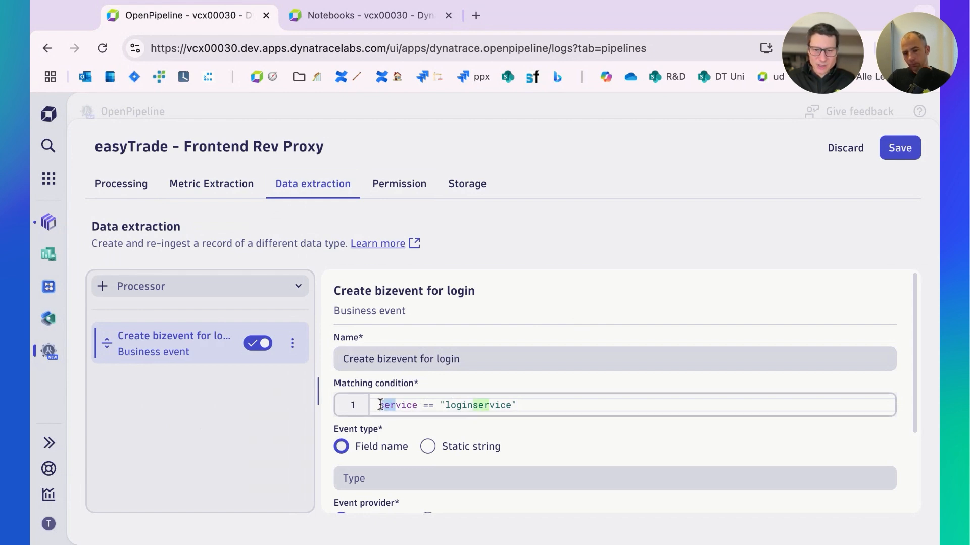
double_click(479, 406)
Set the login business event's event type to the static string "Login"
scroll(543, 406, down, 3)
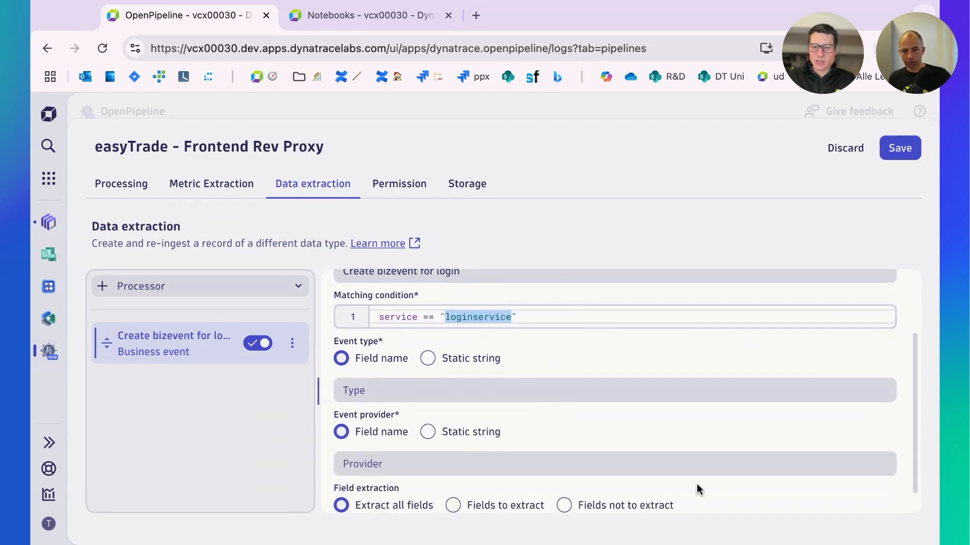
click(427, 359)
click(417, 394)
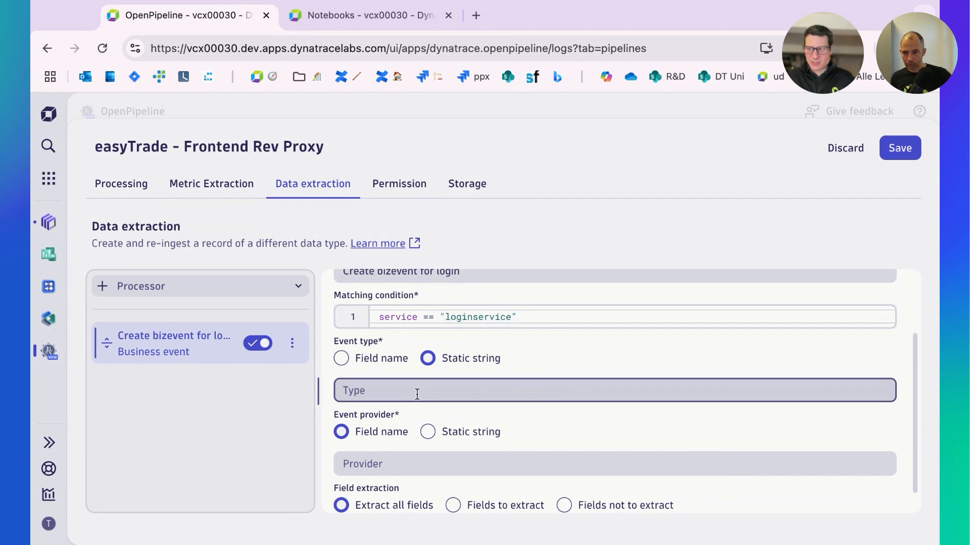
text(Login)
Set the login business event's event provider to the static string "Rev Proxy"
scroll(439, 426, down, 1)
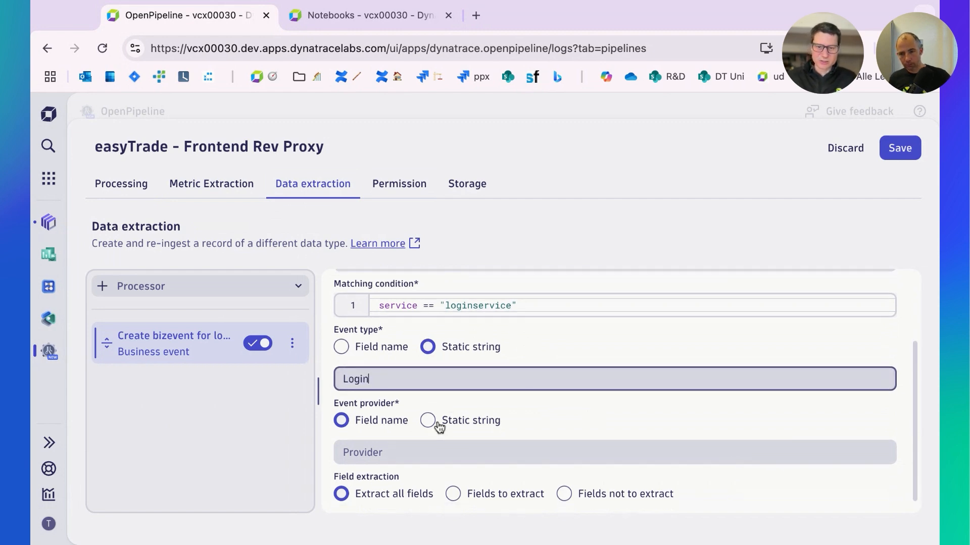
click(437, 424)
click(443, 447)
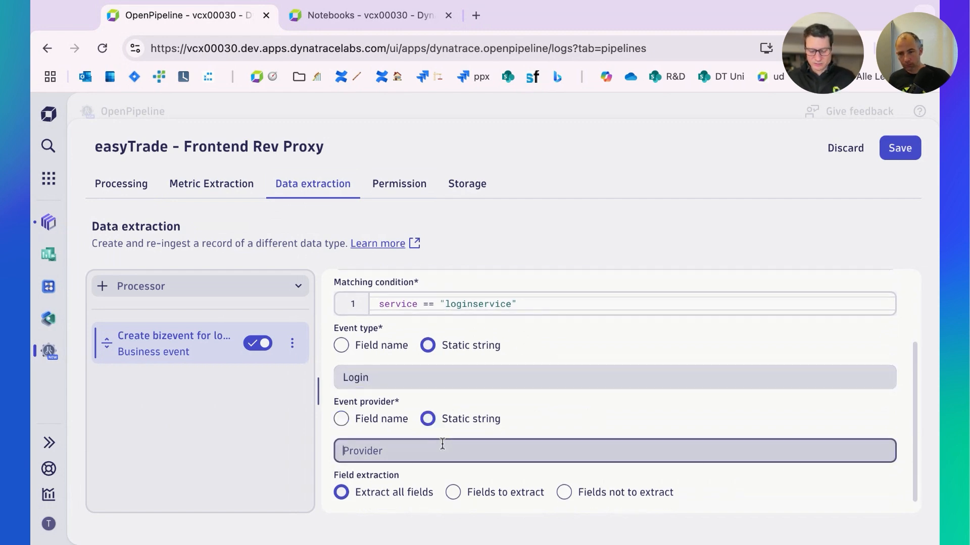
text(Rev P)
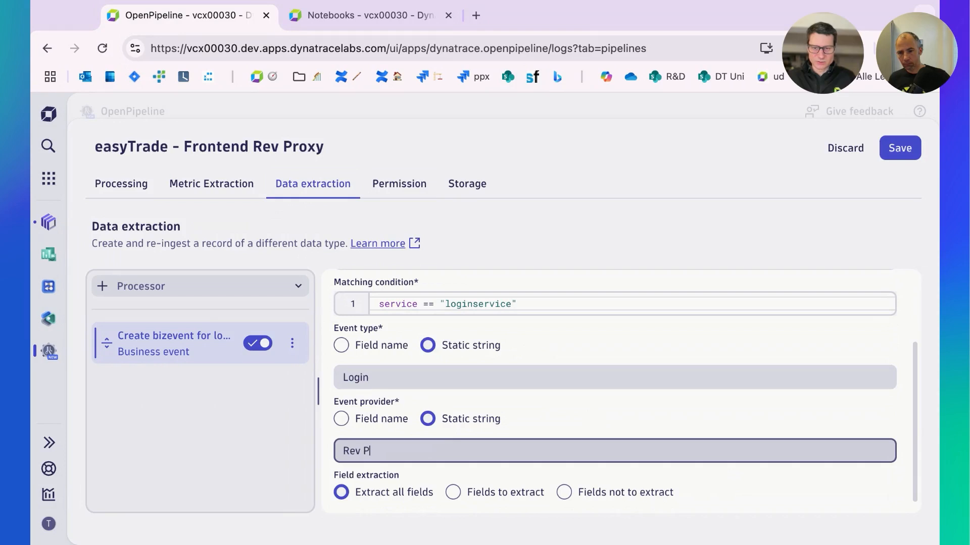
text(roxy)
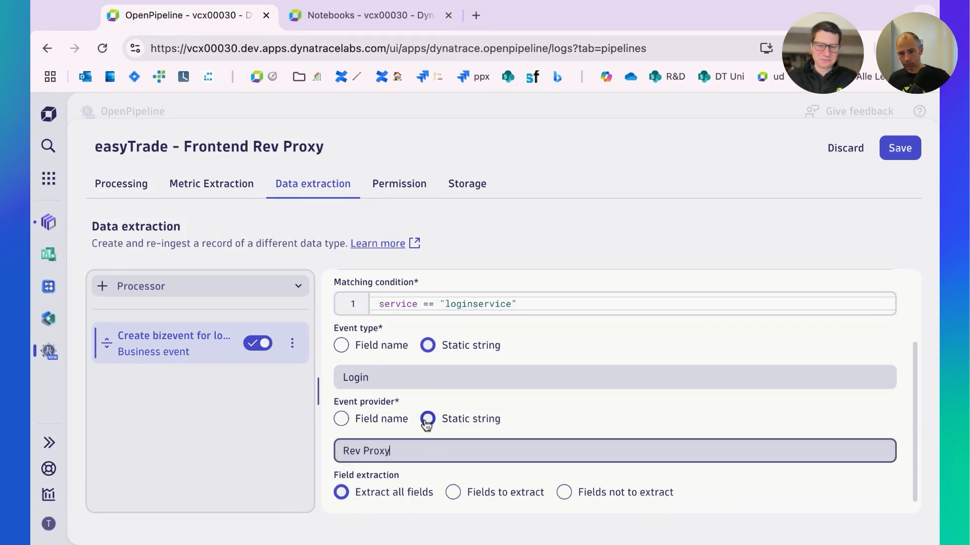
scroll(526, 416, down, 1)
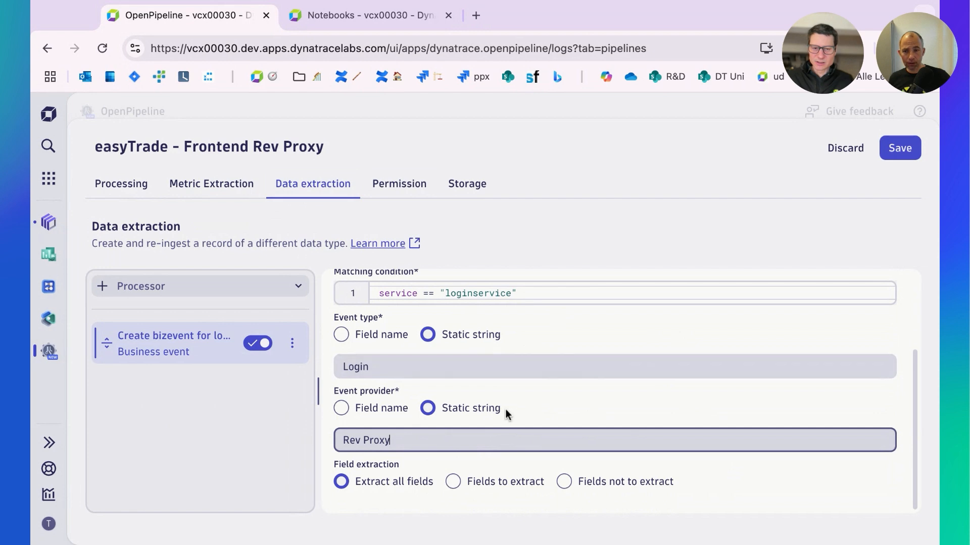
scroll(510, 408, up, 1)
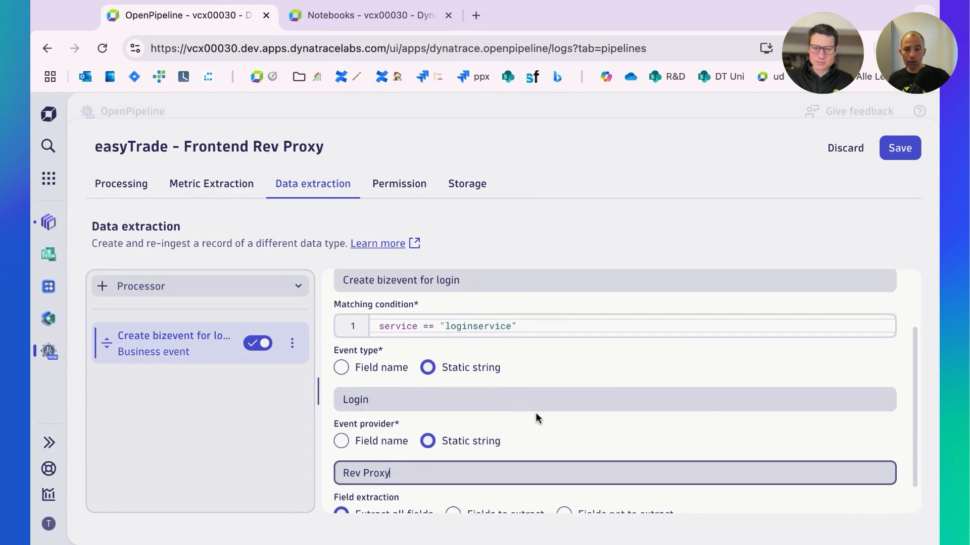
scroll(536, 414, down, 1)
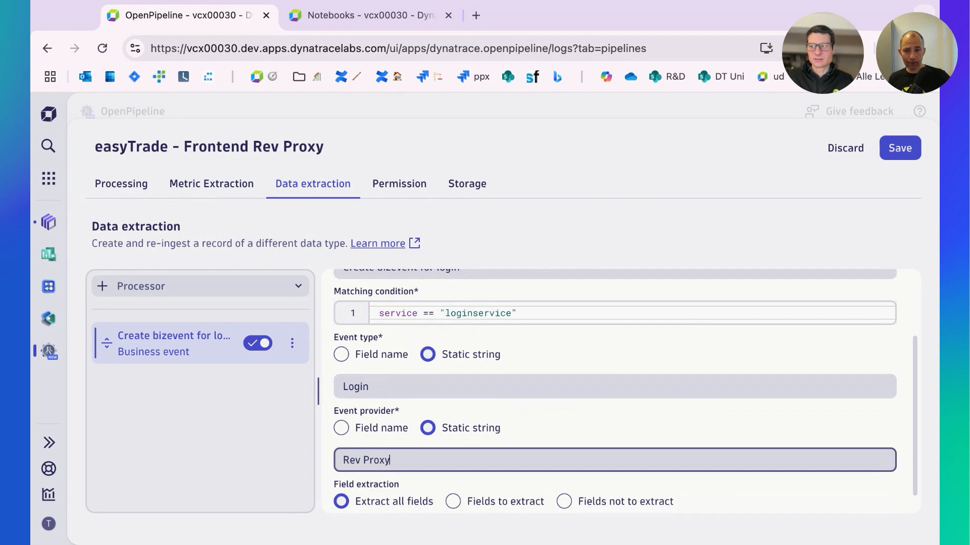
key(super+Tab)
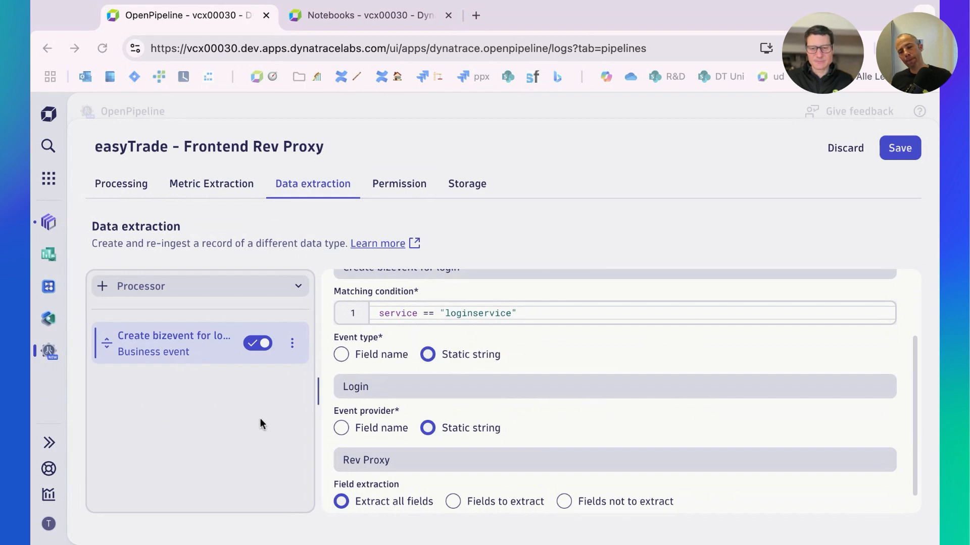
Add a second Business event processor to the data extraction stage and name it "Create bizevent for trade"
click(299, 288)
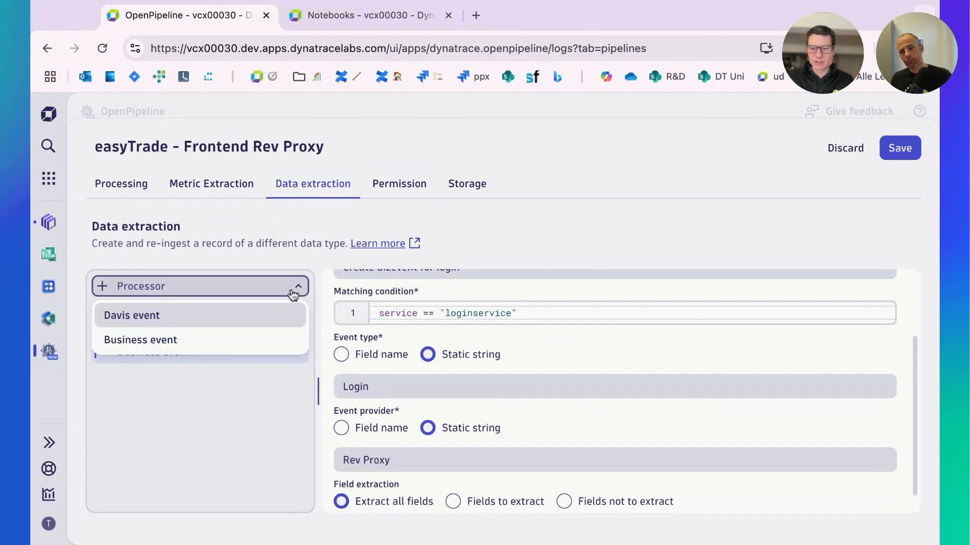
click(178, 340)
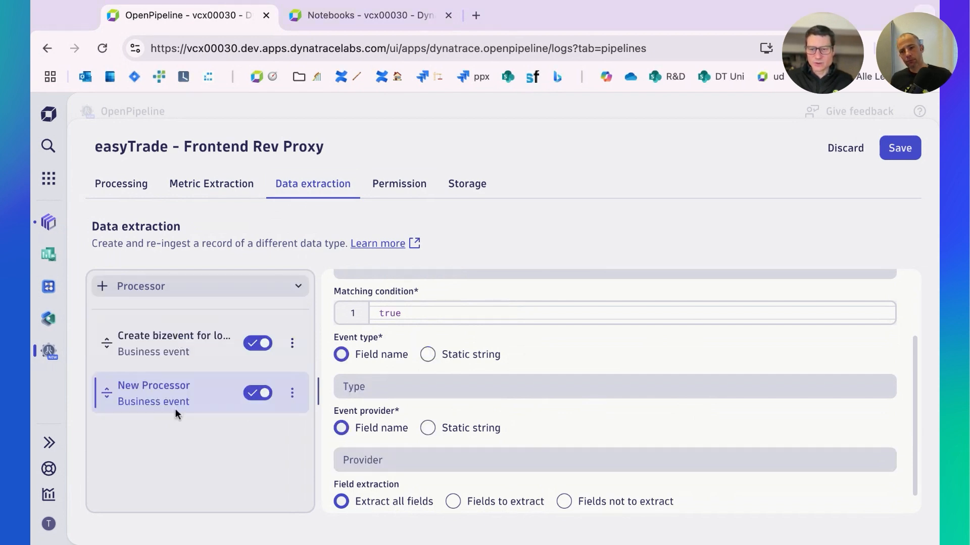
scroll(386, 392, up, 2)
click(382, 361)
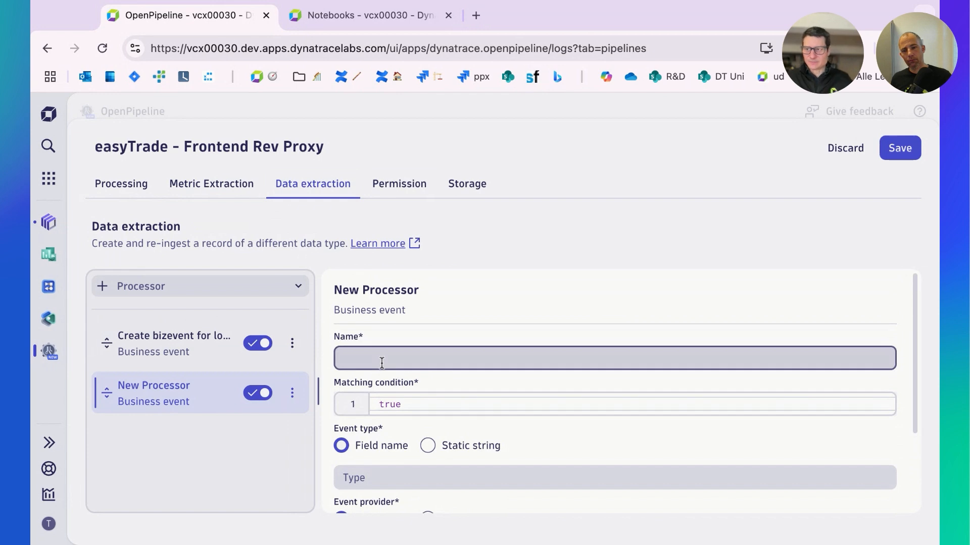
text(Cre)
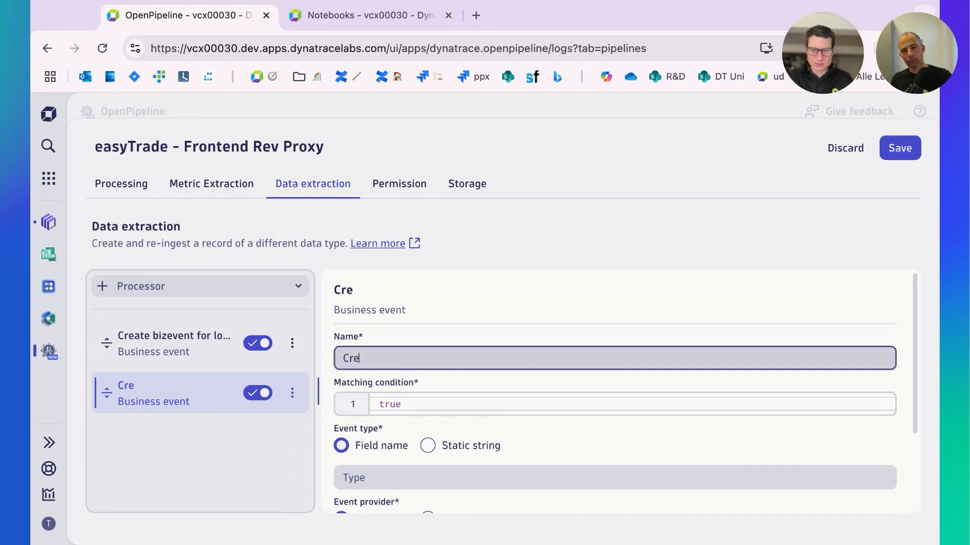
text(ate bizevent f)
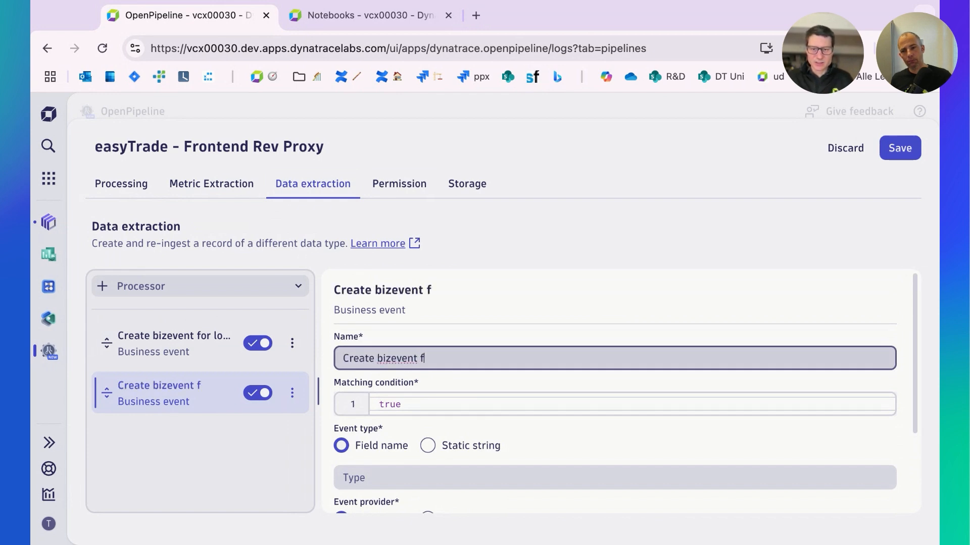
text(or trade)
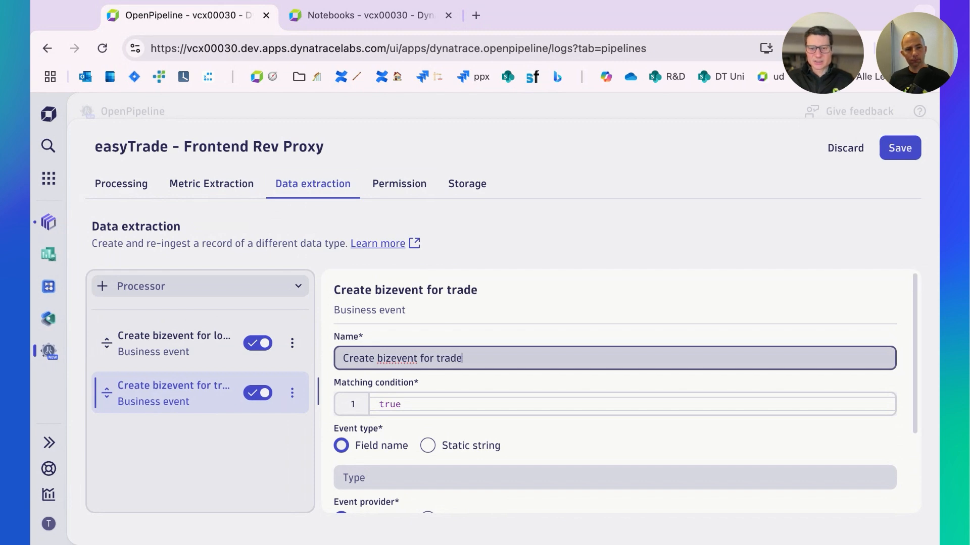
Set the trade processor's matching condition to service == "brokerservice" and matchesValue(http.target, "/broker-service/v1/trade*")
key(super+Tab)
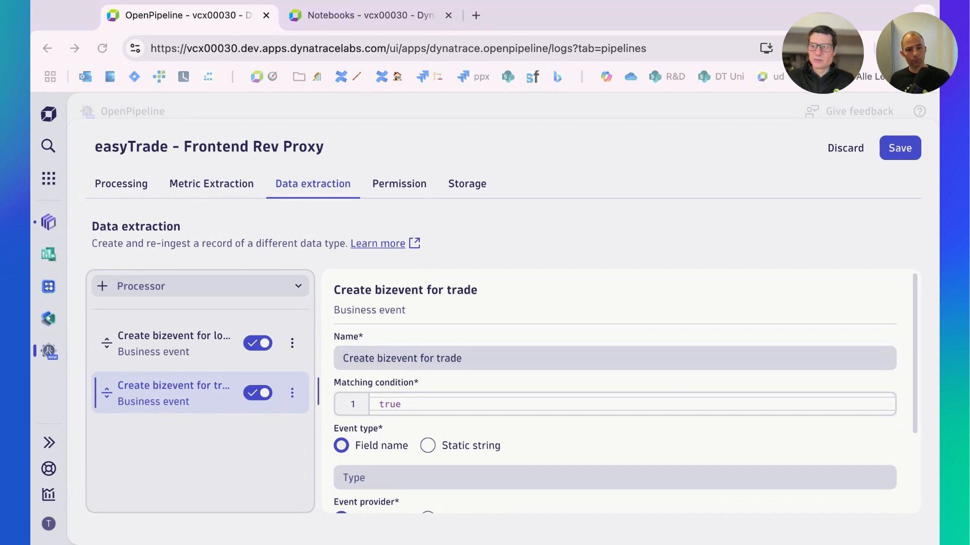
triple_click(444, 401)
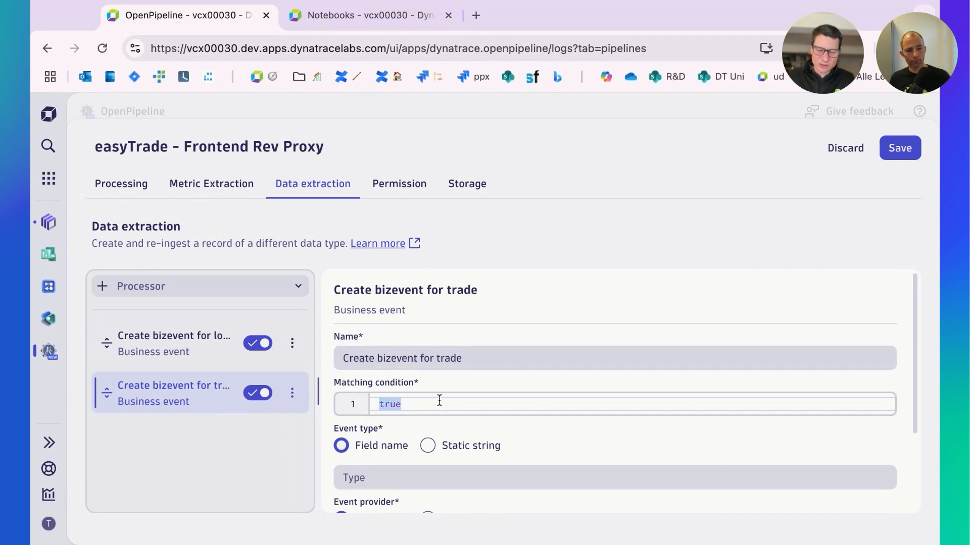
text(service == "brokerservice" and matchesValue(http.target, "/broker-service/v1/trade*"))
Review the trade matching condition's service name, matchesValue function, http.target field, and path pattern with its wildcard
double_click(454, 404)
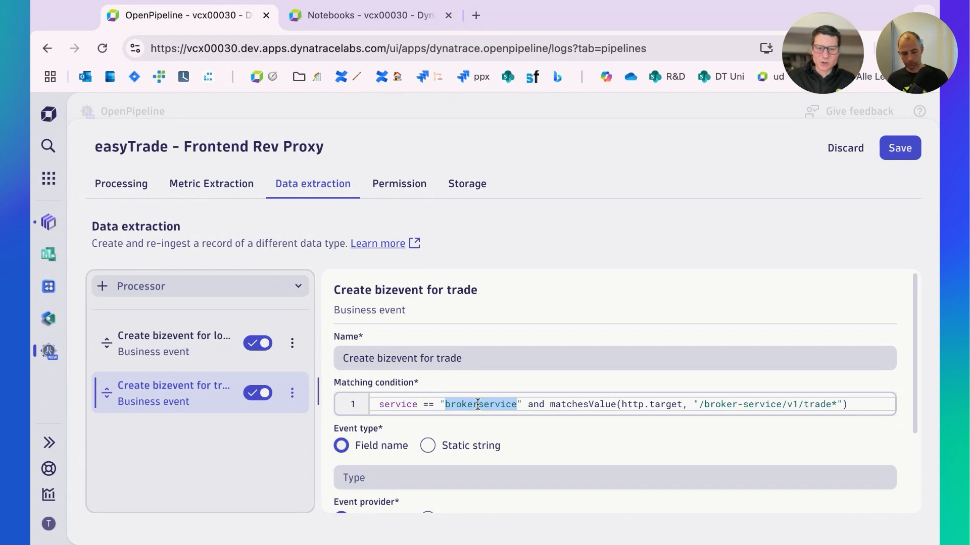
double_click(817, 404)
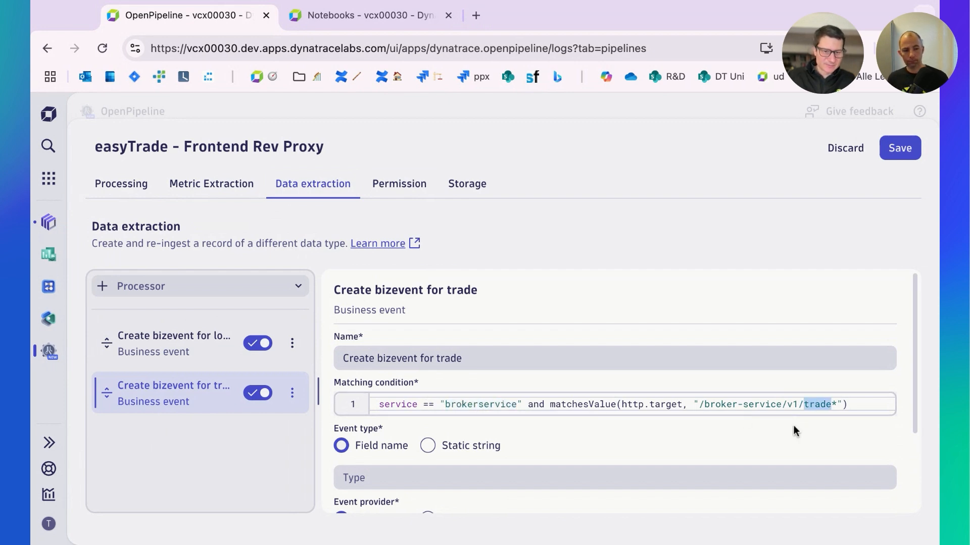
double_click(552, 405)
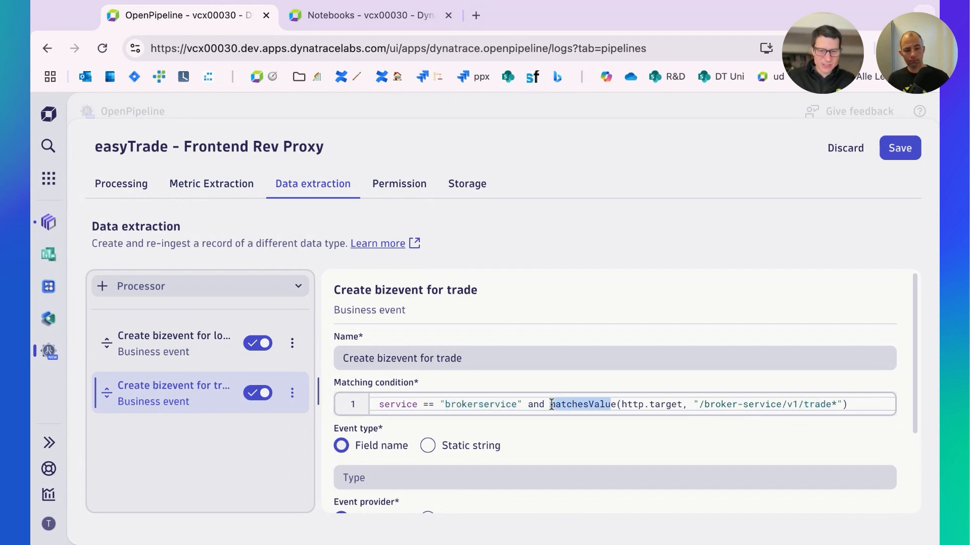
click(621, 405)
key(shift+Right)
key(shift+Right)
key(shift+Right)
key(shift+Right)
key(shift+Right)
key(shift+Right)
key(shift+Right)
key(shift+Right)
key(shift+Right)
key(shift+Right)
key(shift+Right)
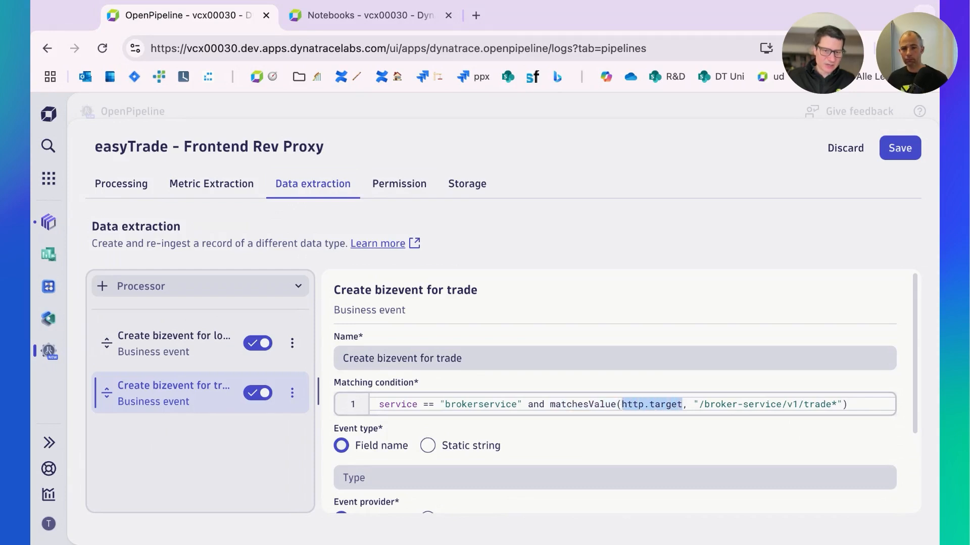
click(699, 405)
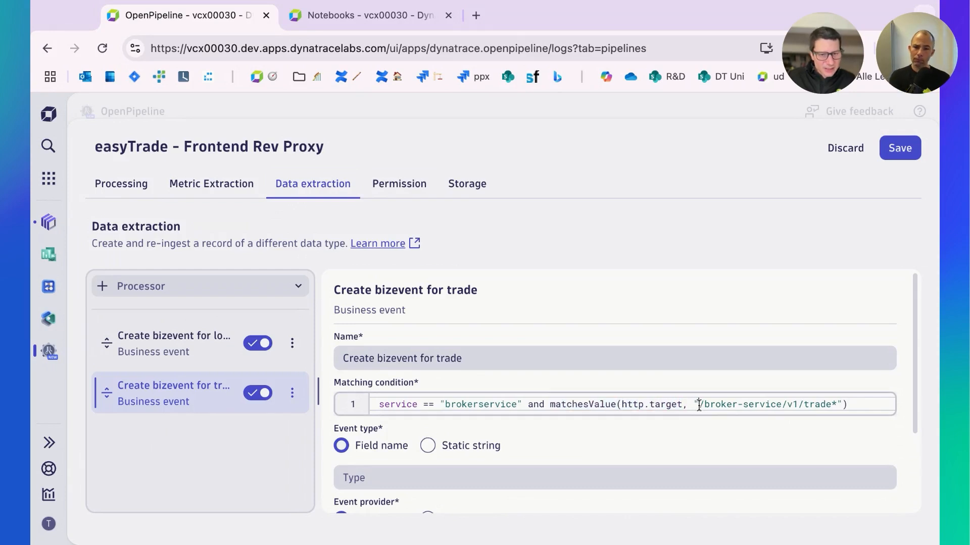
key(shift+Right)
key(shift+Right)
key(shift+Right)
key(shift+Right)
key(shift+Right)
key(shift+Right)
key(shift+Right)
key(shift+Right)
key(shift+Right)
key(shift+Right)
key(shift+Right)
key(shift+Right)
key(shift+Right)
key(shift+Right)
key(shift+Right)
key(shift+Right)
key(shift+Right)
key(shift+Right)
key(shift+Right)
key(shift+Right)
key(shift+Right)
key(shift+Right)
key(shift+Right)
key(shift+Right)
key(shift+Right)
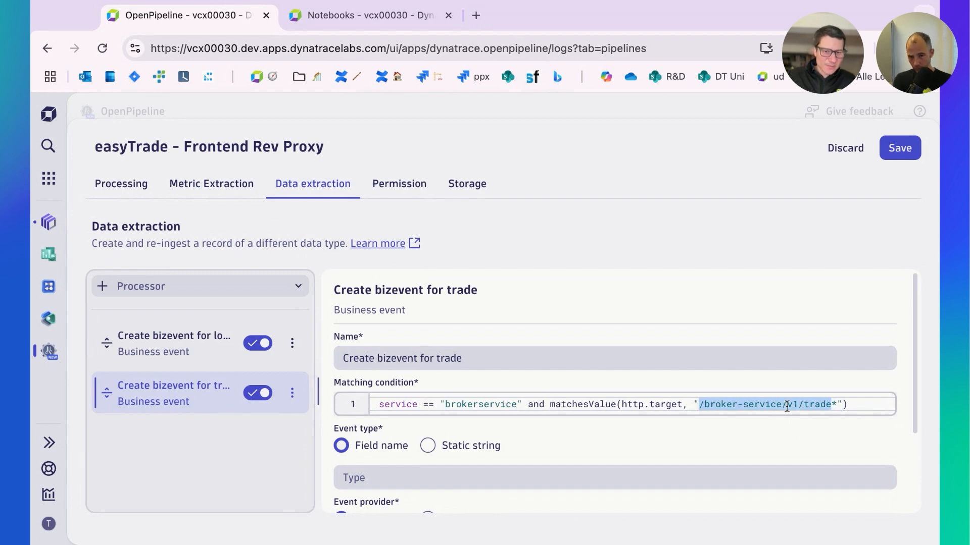
click(701, 405)
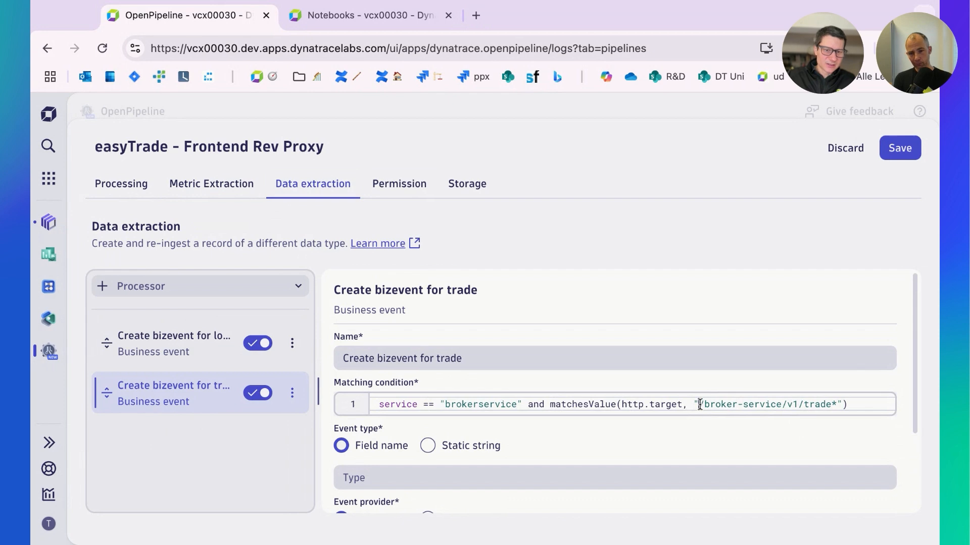
double_click(830, 406)
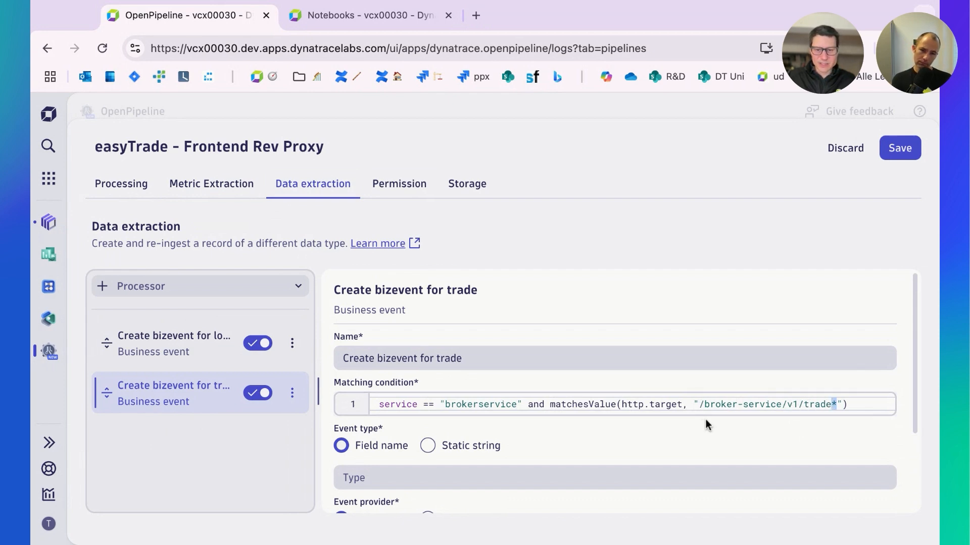
Set the trade business event's event type to the static string "Trade"
scroll(705, 419, down, 2)
click(429, 400)
click(418, 434)
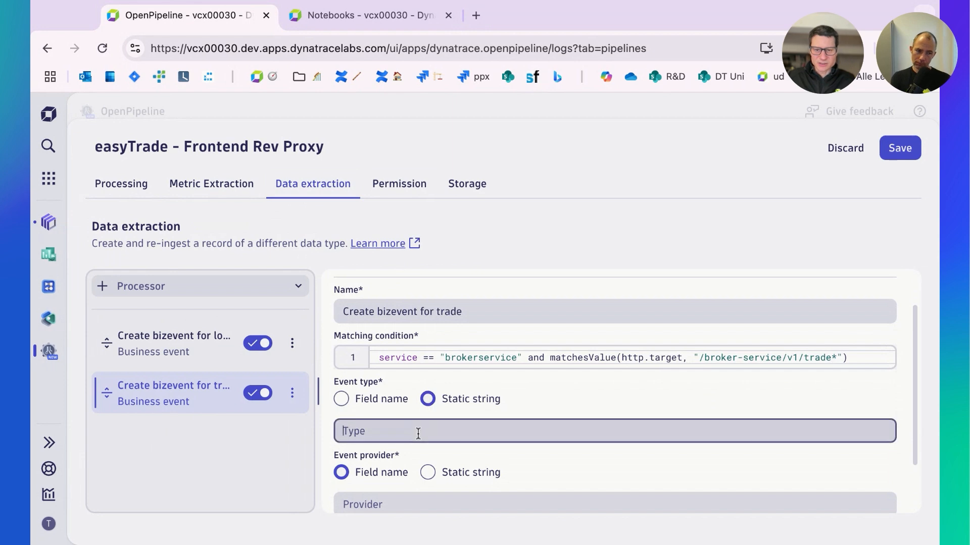
text(Trade)
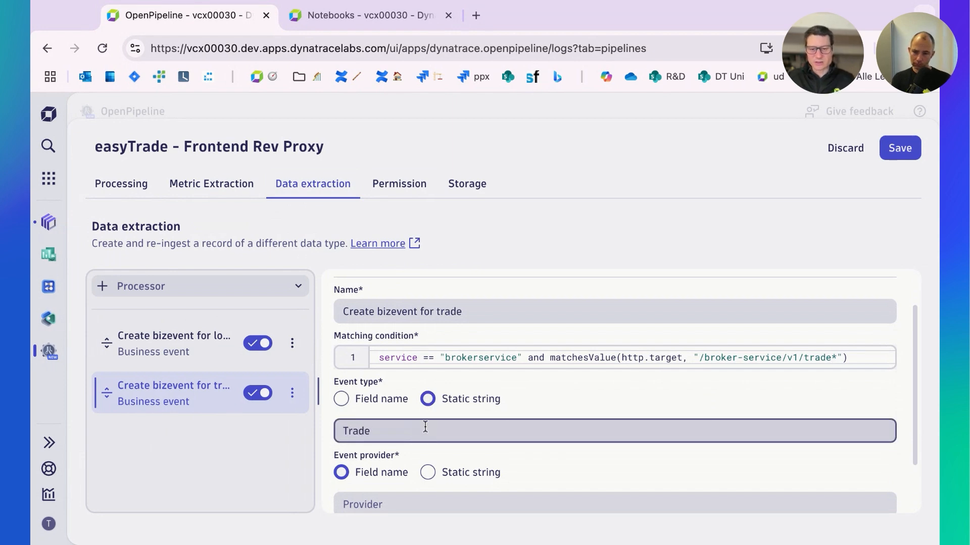
Set the trade business event's event provider to the static string "Rev Proxy" and check the processor's settings
scroll(429, 427, down, 2)
click(427, 408)
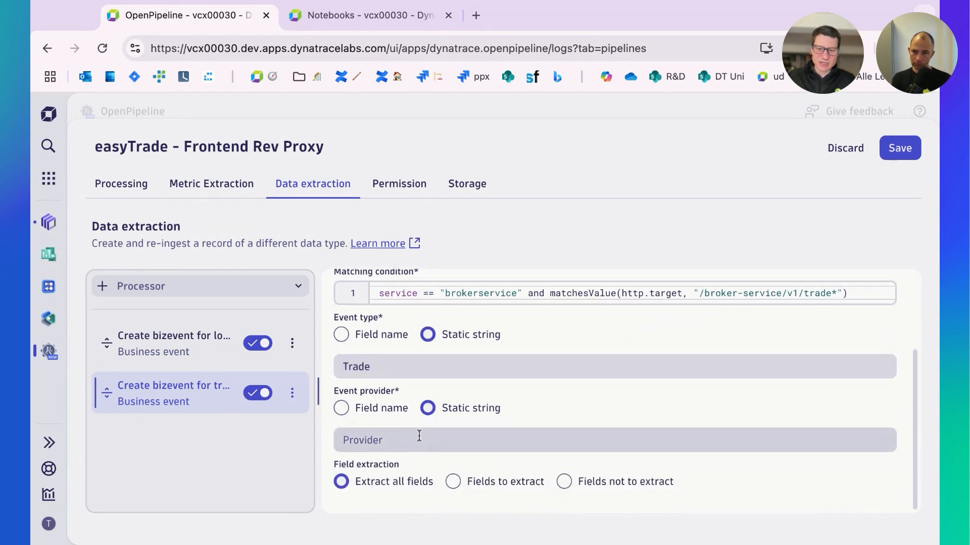
click(418, 436)
text(Rev Proxy)
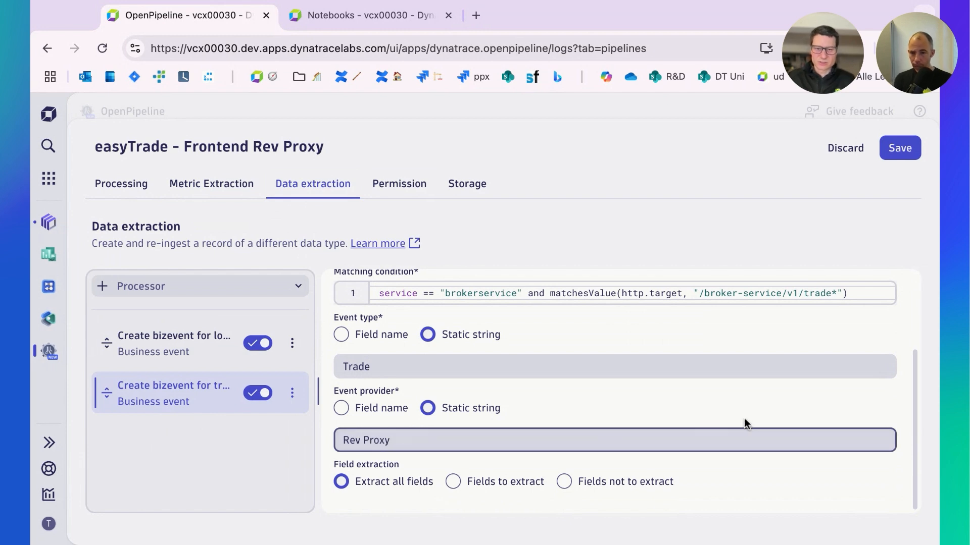
scroll(744, 420, up, 3)
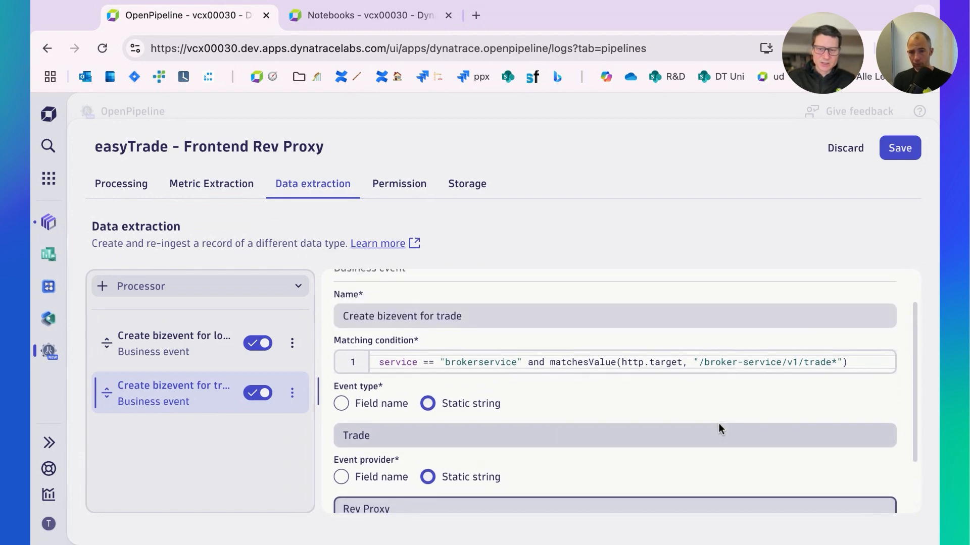
scroll(663, 417, down, 2)
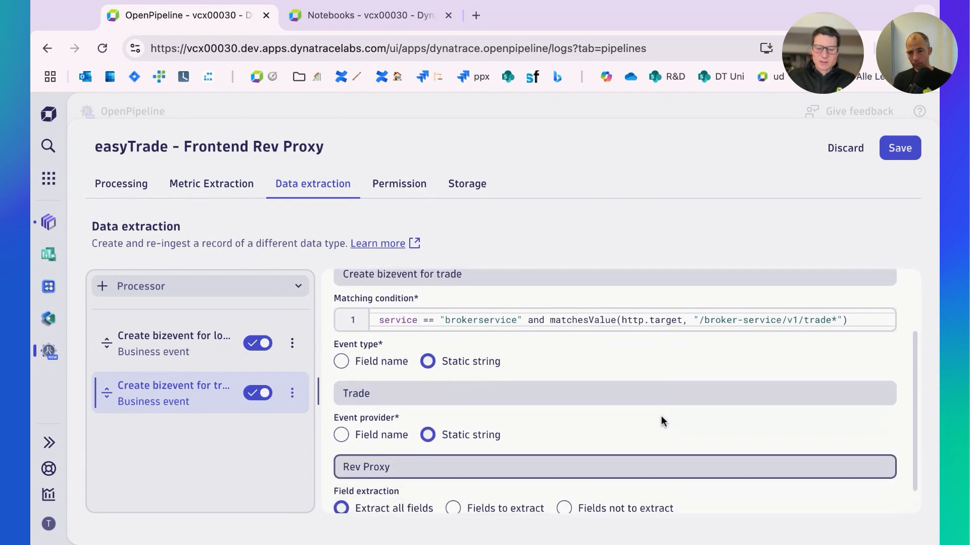
scroll(665, 416, down, 1)
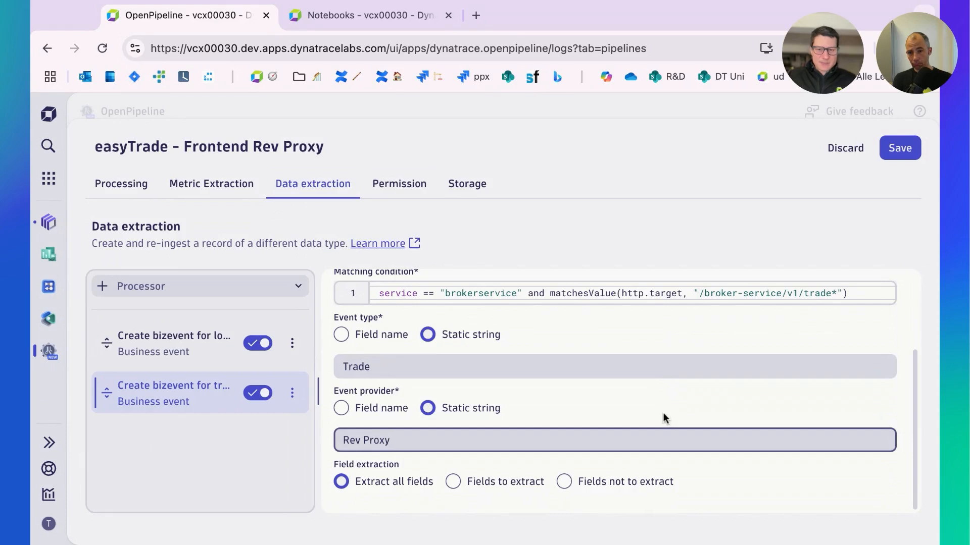
Examine the pipeline's Storage stage and the processor types available in the Processing stage
click(478, 191)
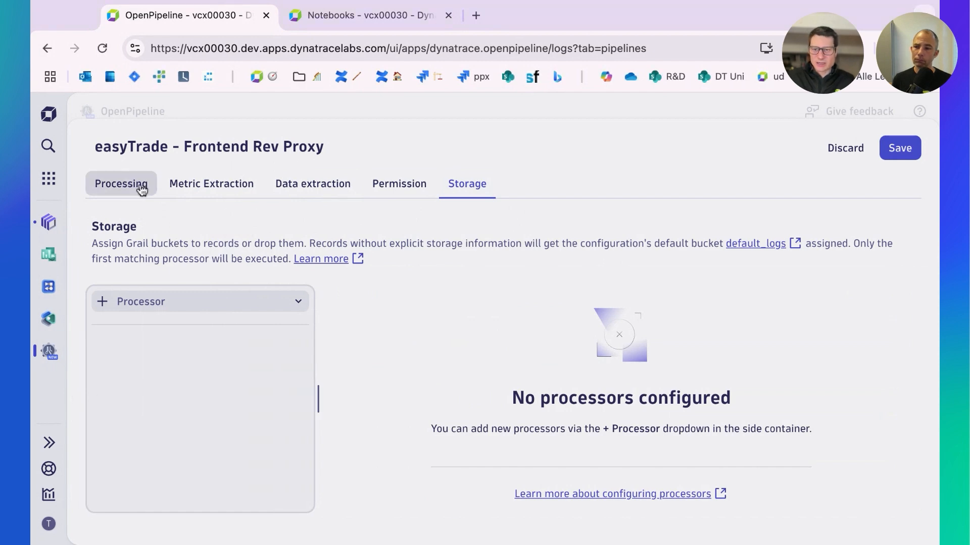
click(121, 184)
click(137, 286)
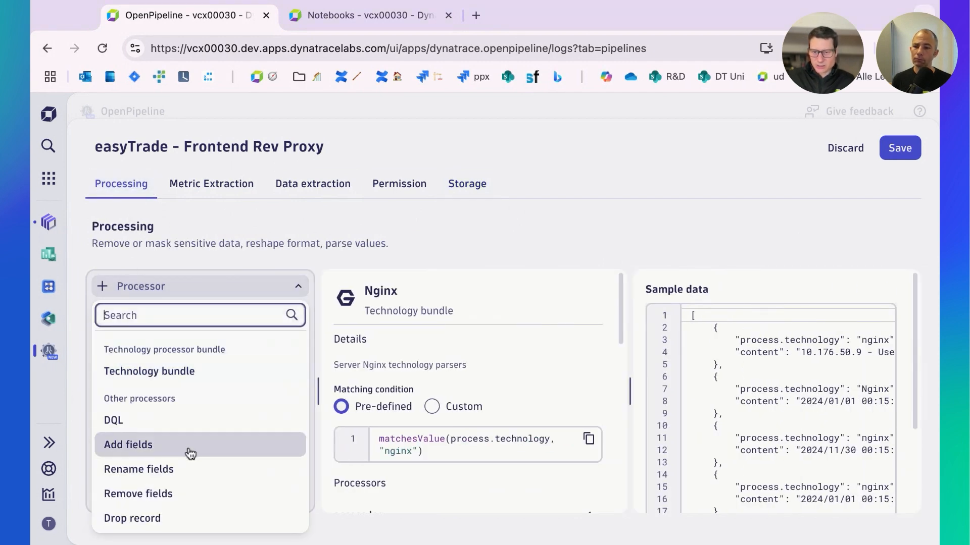
click(486, 249)
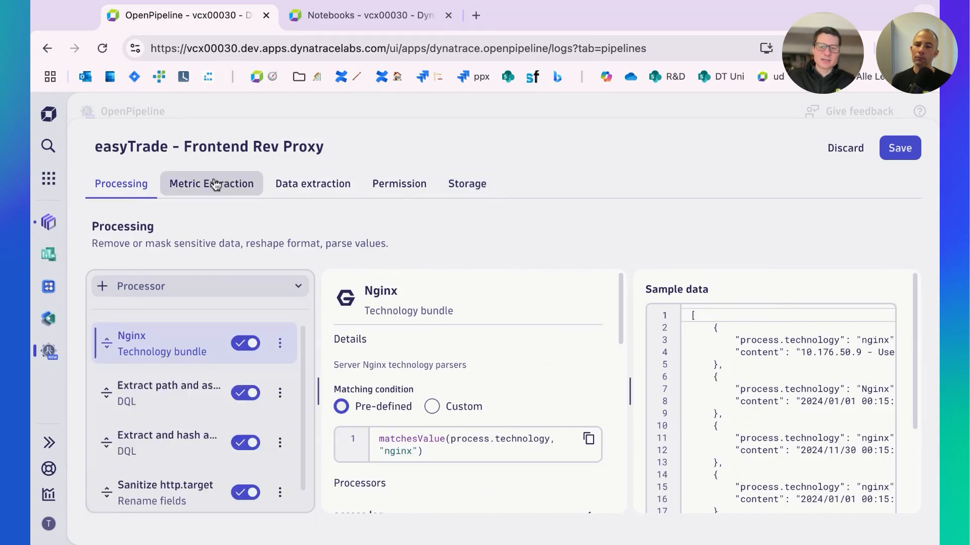
Add a No storage assignment processor to the Storage stage and name it "Don't persist asset request"
click(473, 190)
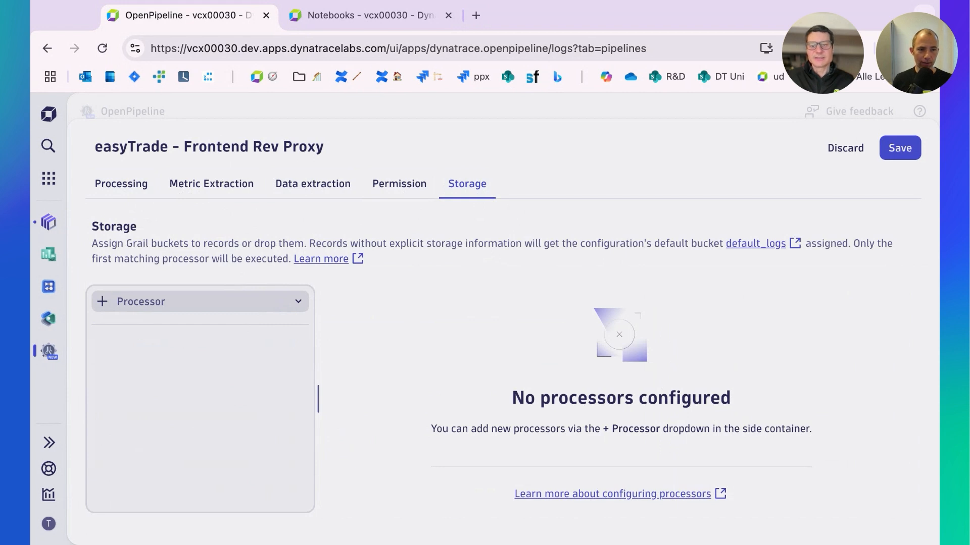
click(210, 302)
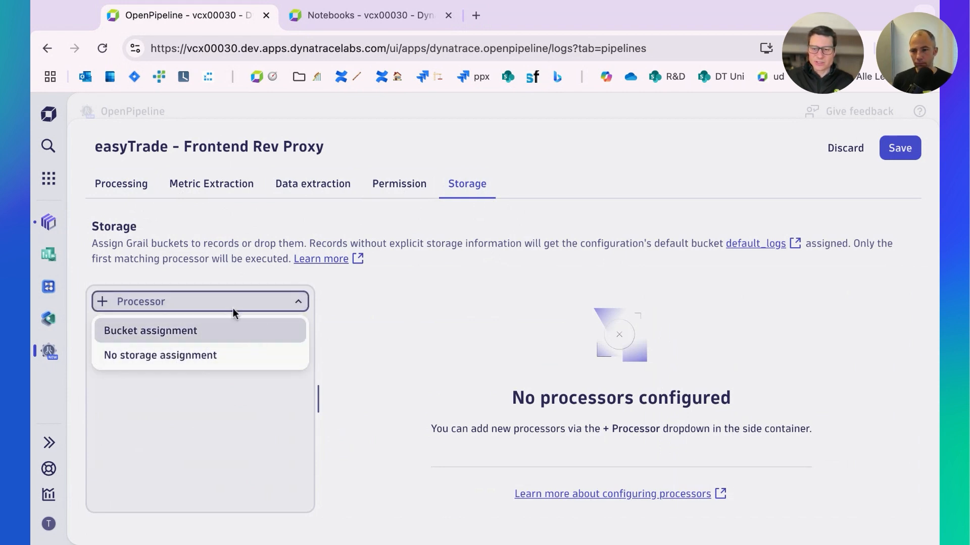
click(206, 360)
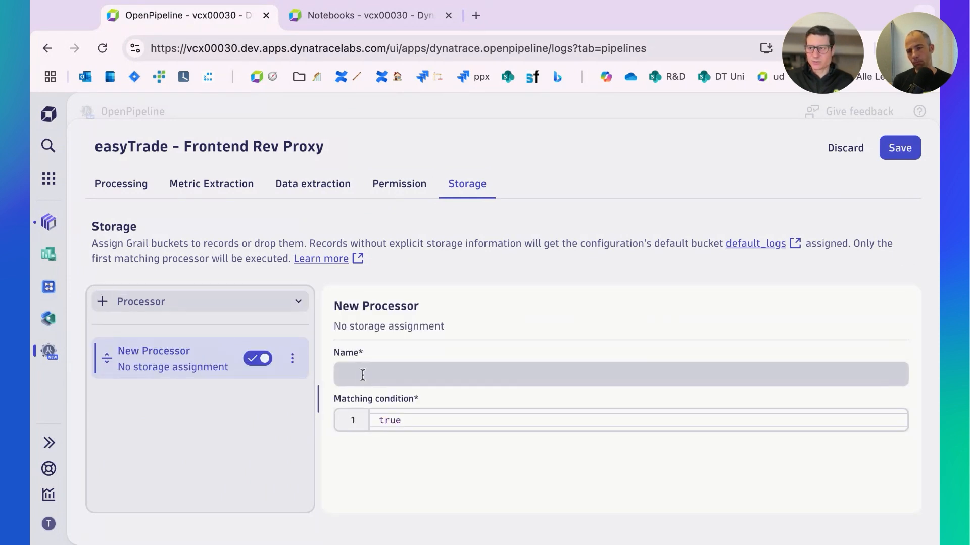
double_click(422, 420)
text(Don't persist asset request)
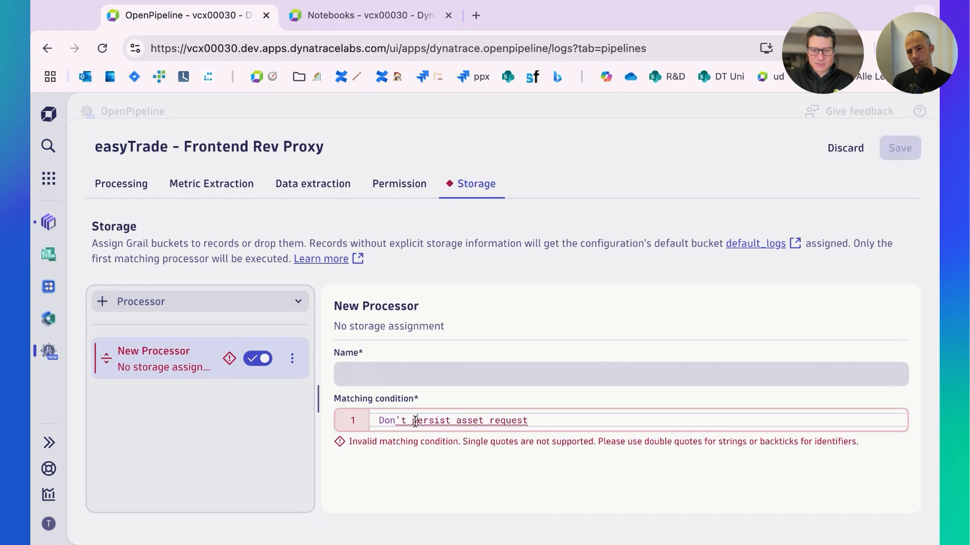
triple_click(414, 421)
key(ctrl+x)
click(411, 379)
key(ctrl+v)
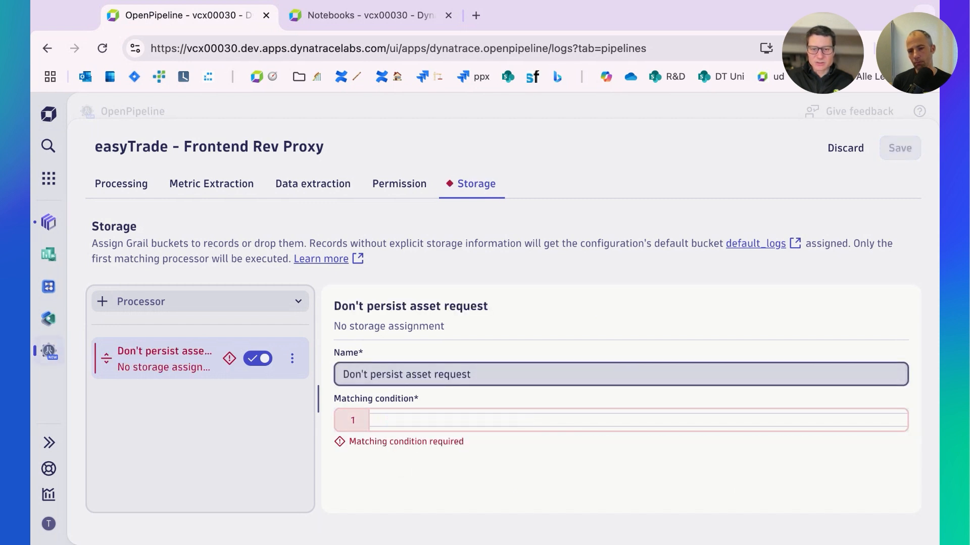
Set the storage processor's matching condition to matchesValue(http.target, "/rb_bf65284ybn*")
key(super+Tab)
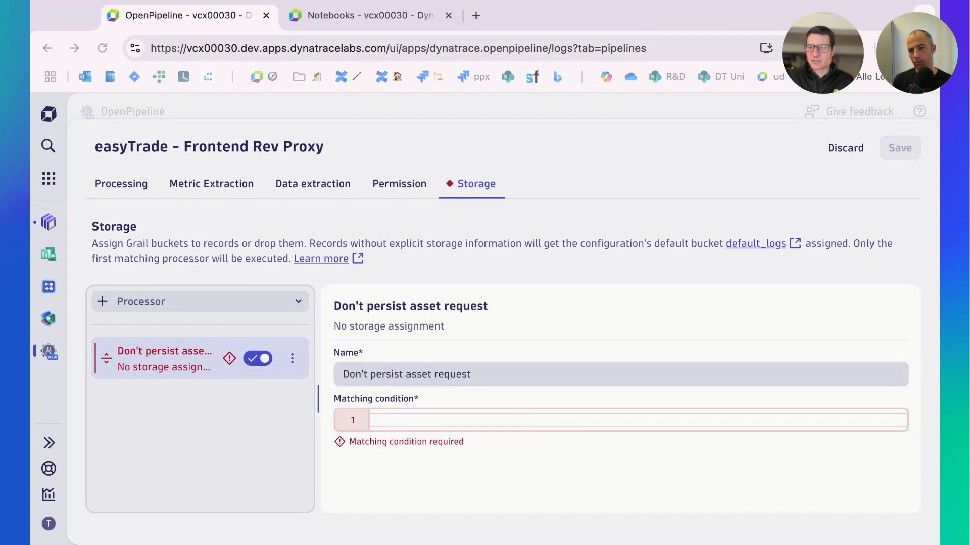
key(super+Tab)
click(390, 420)
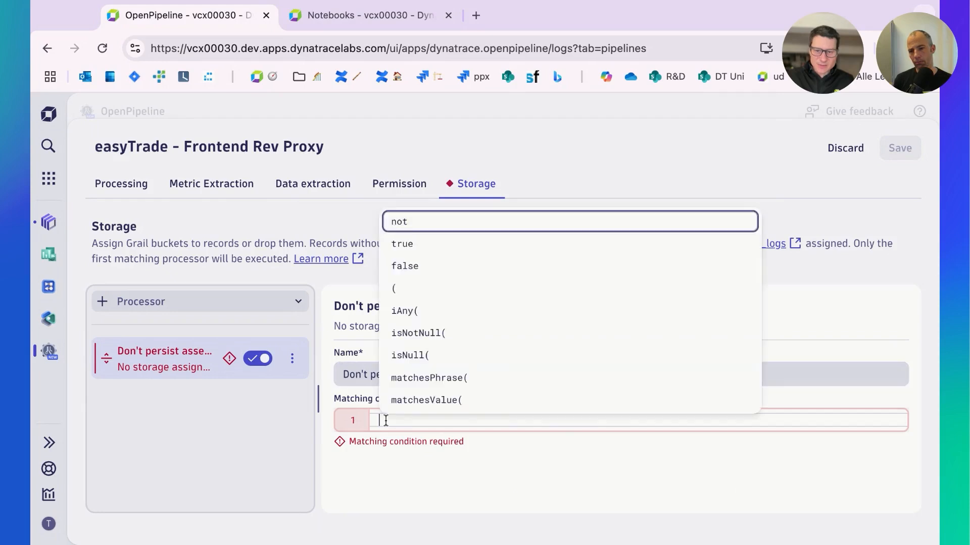
key(ctrl+v)
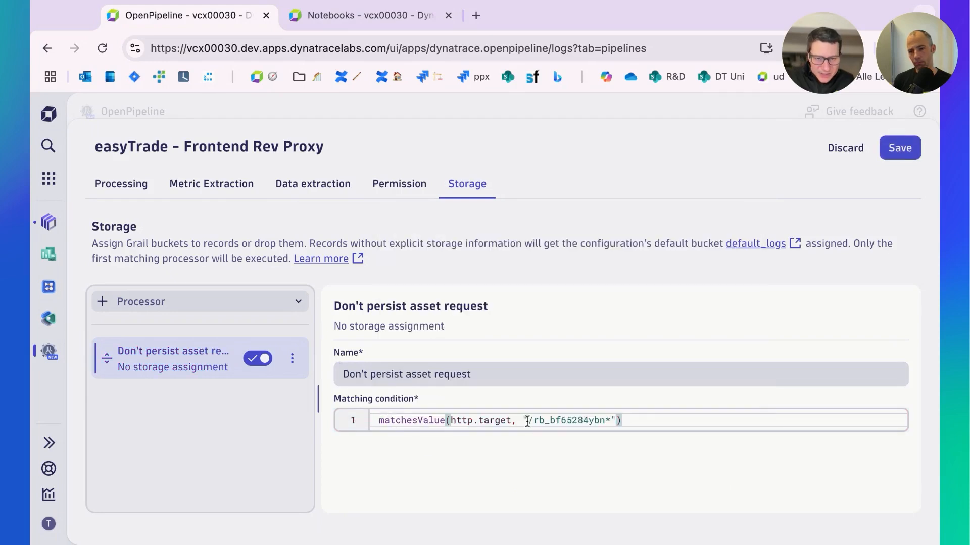
Check the storage matching condition's path pattern and full expression, and save the pipeline
click(527, 422)
key(shift+Right)
key(shift+Right)
key(shift+Right)
key(shift+Right)
key(shift+Right)
key(shift+Right)
key(shift+Right)
key(shift+Right)
key(shift+Right)
key(shift+Right)
key(shift+Right)
key(shift+Right)
click(643, 422)
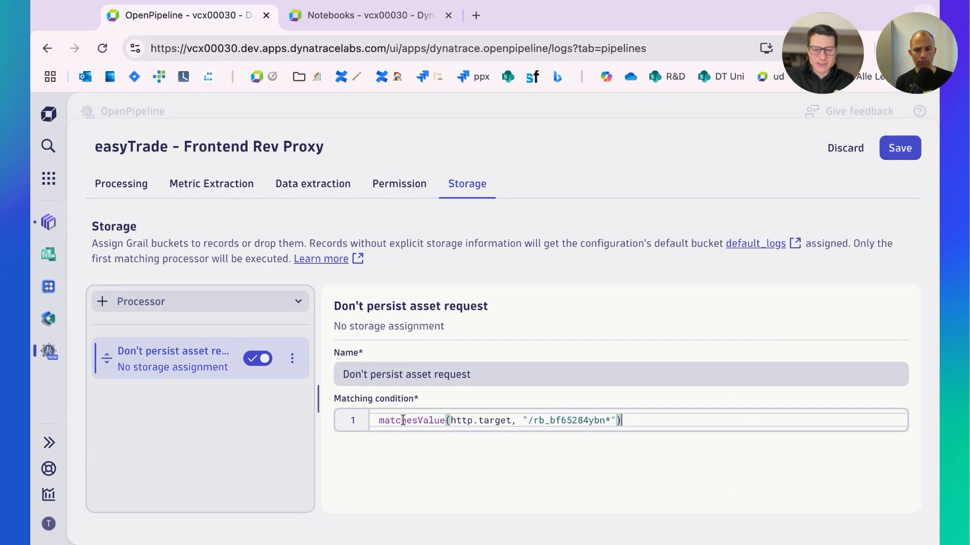
drag(381, 422, 660, 423)
click(660, 423)
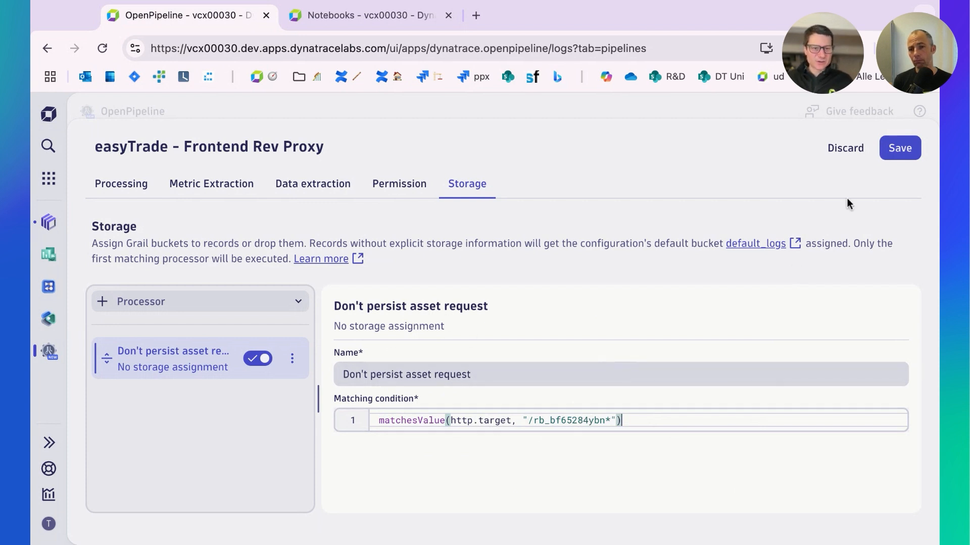
click(901, 149)
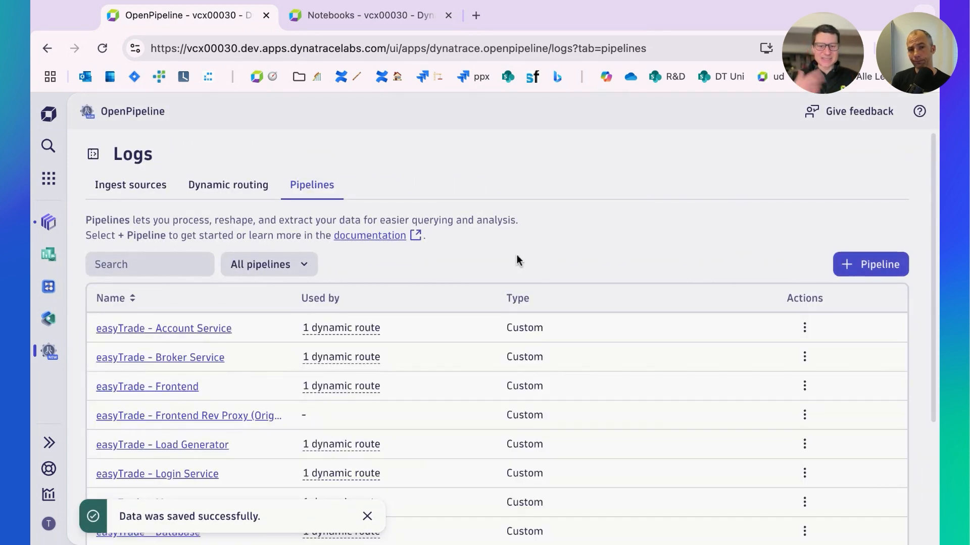
Copy the matching condition from the easyTrade - Frontend dynamic route and close the route without changing it
click(237, 194)
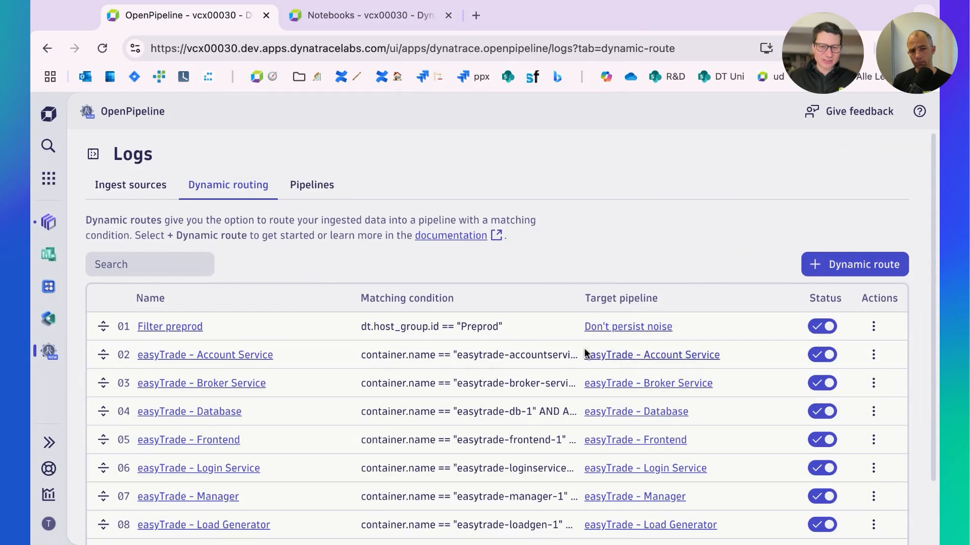
scroll(538, 342, down, 3)
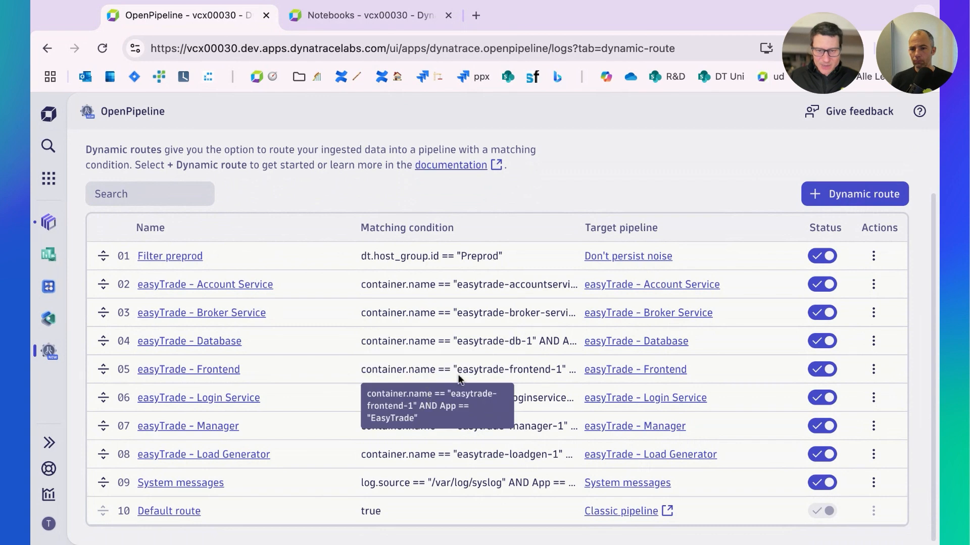
click(212, 371)
click(356, 324)
key(ctrl+a)
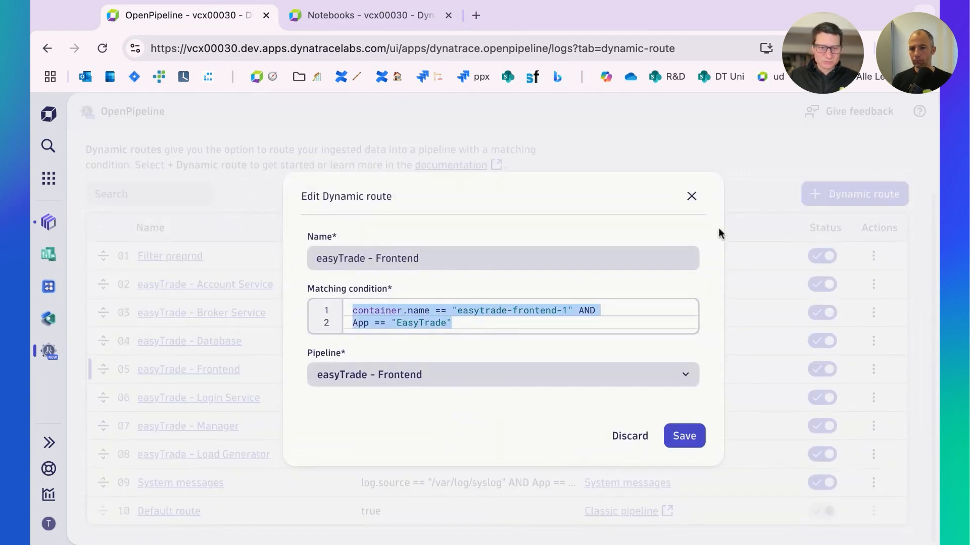
click(691, 197)
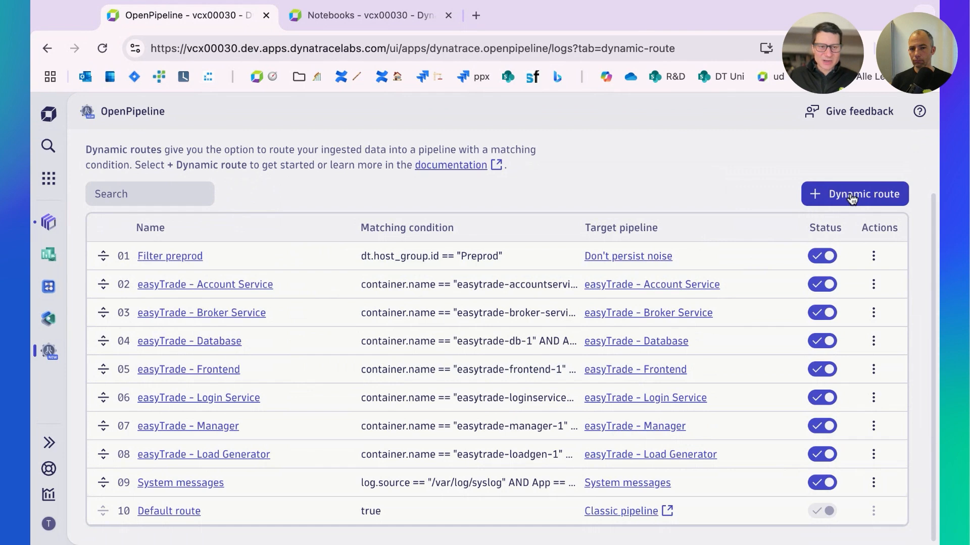
Start a new dynamic route with easyTrade - Frontend Rev Proxy as its target pipeline
click(852, 197)
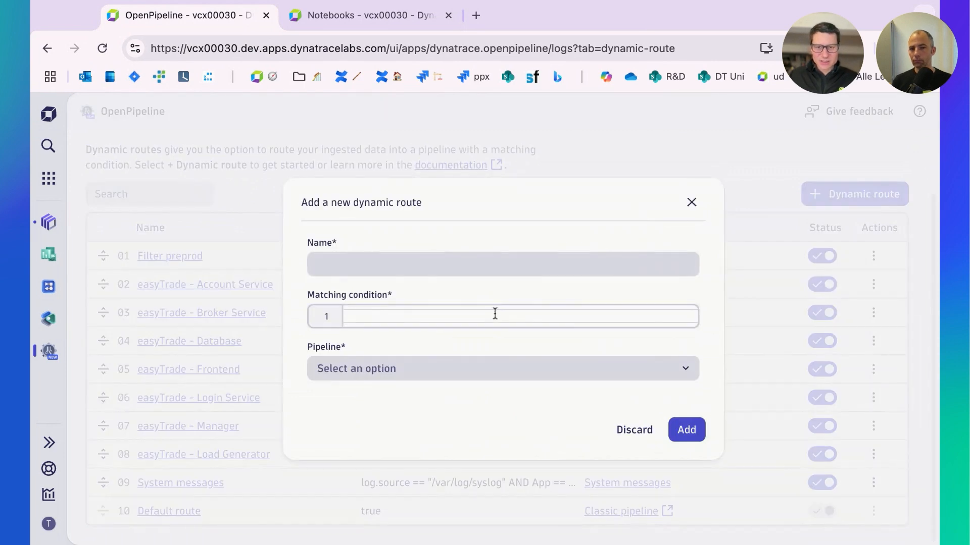
click(488, 369)
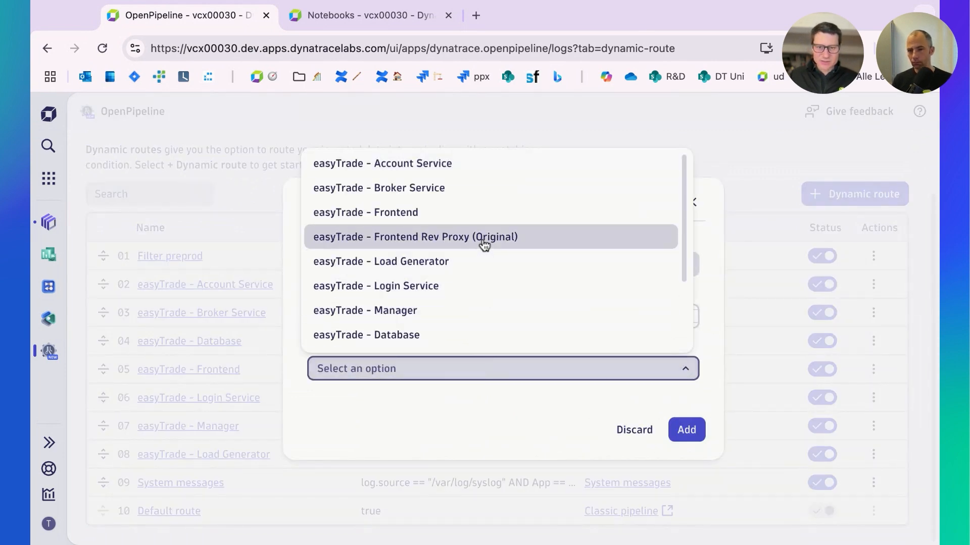
scroll(495, 264, down, 3)
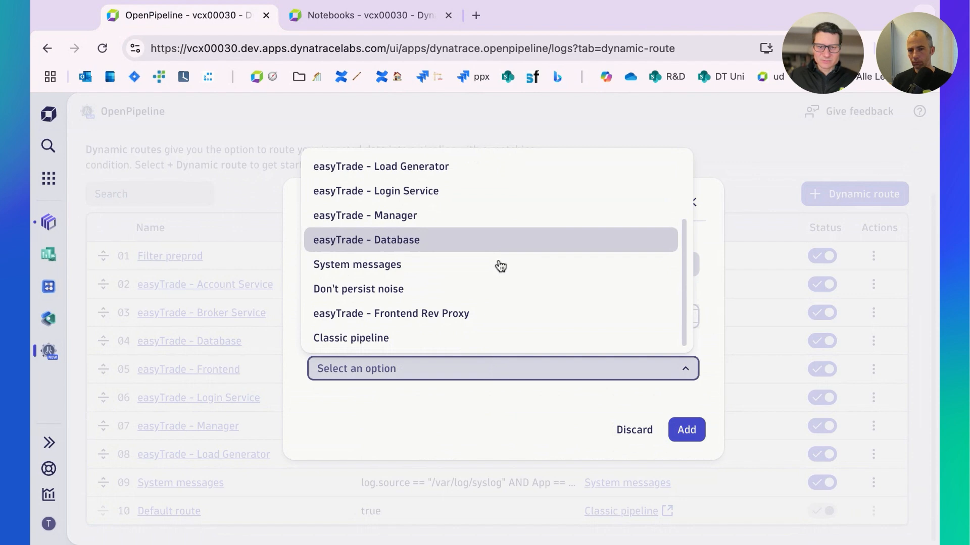
click(457, 311)
Set the new route's matching condition to container.name == "easytrade-frontend-rev-1" AND App == "EasyTrade", adapting the copied condition
click(405, 317)
key(ctrl+v)
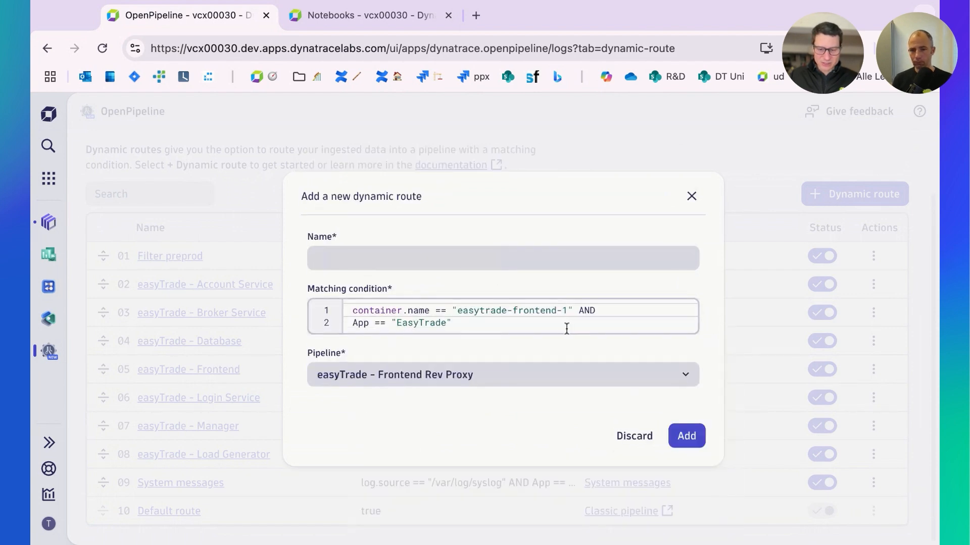
click(563, 310)
text(rev-)
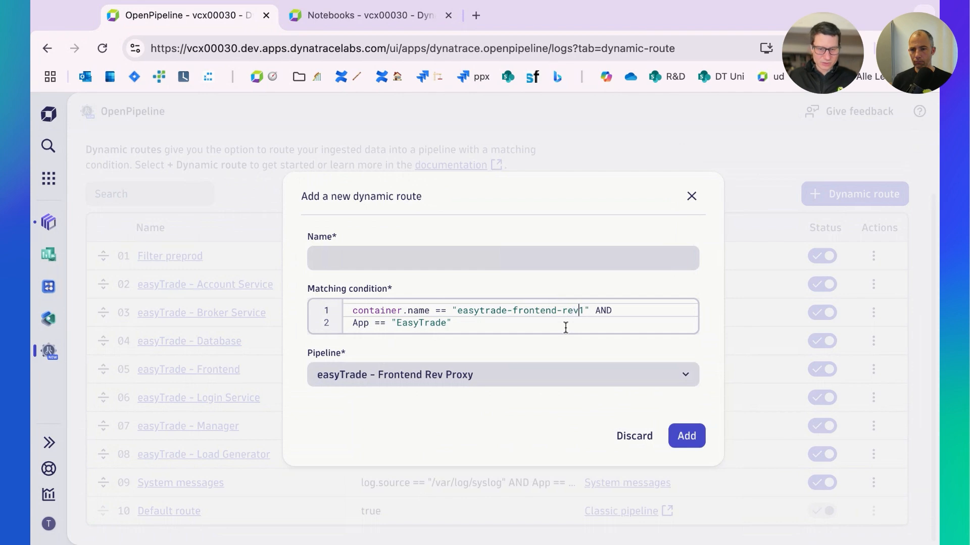
Name the dynamic route "easyTrade - Frontend Rev Proxy" and add it to the routing table
click(465, 257)
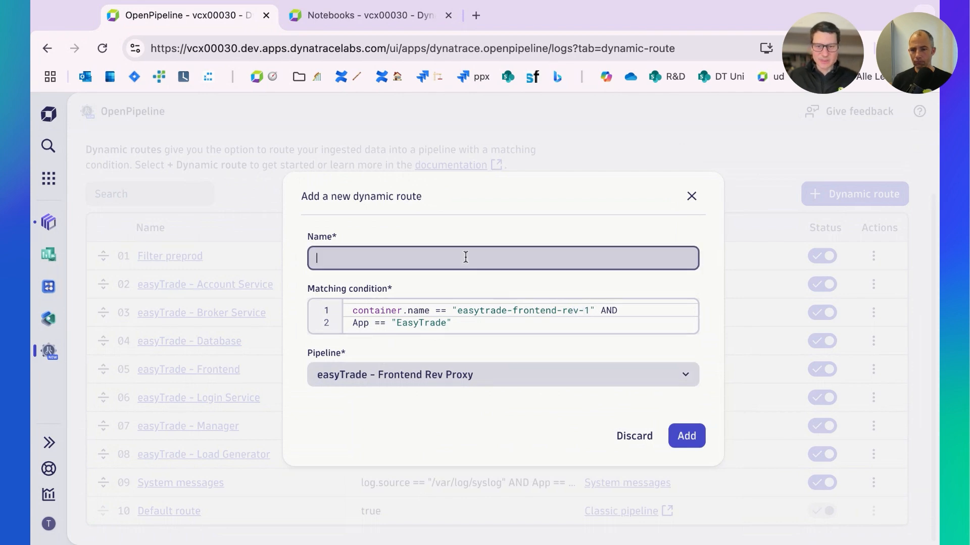
text(F)
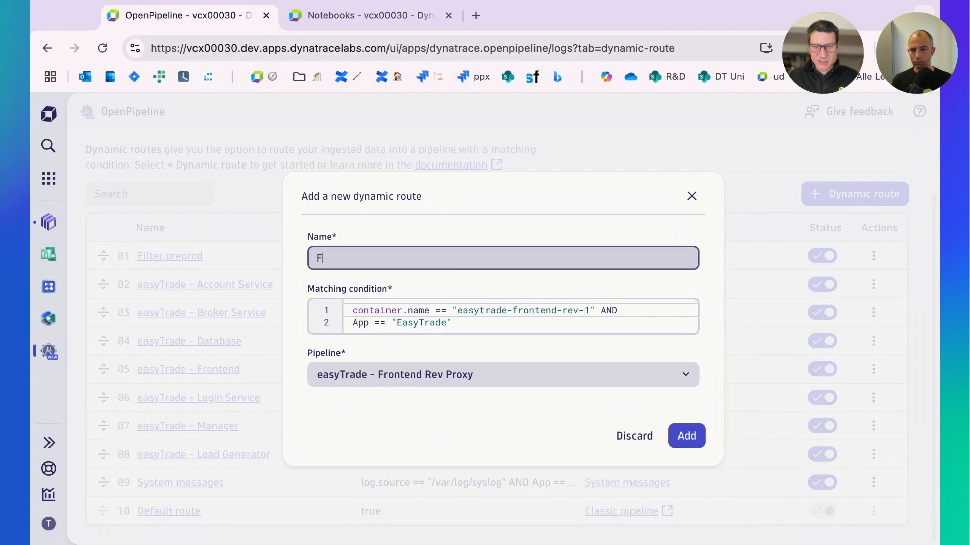
text(asyTrade - )
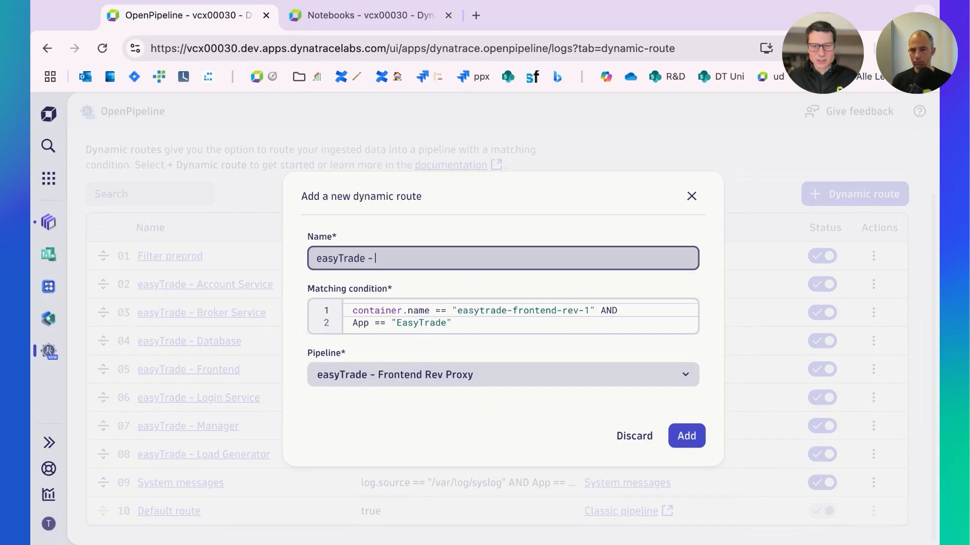
text(Frontend )
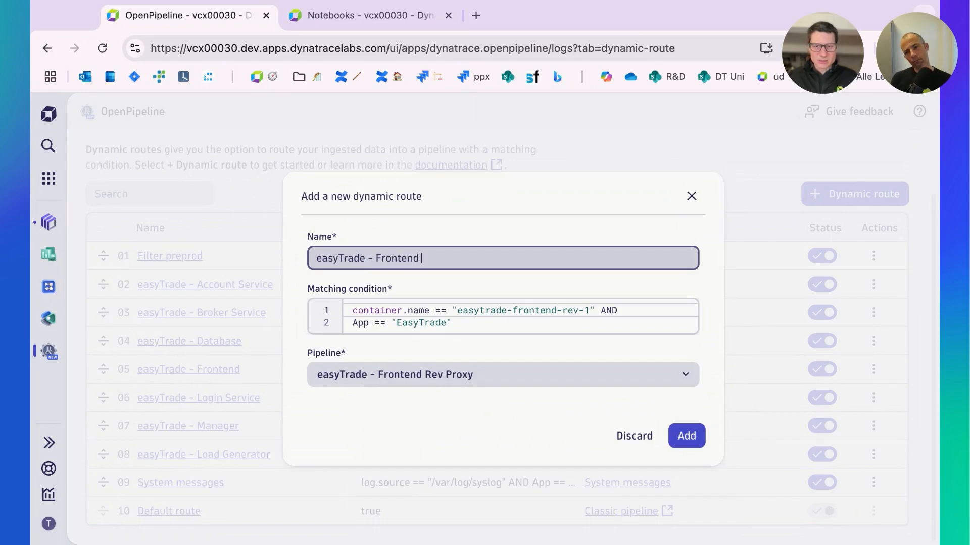
text(Rev Proxy)
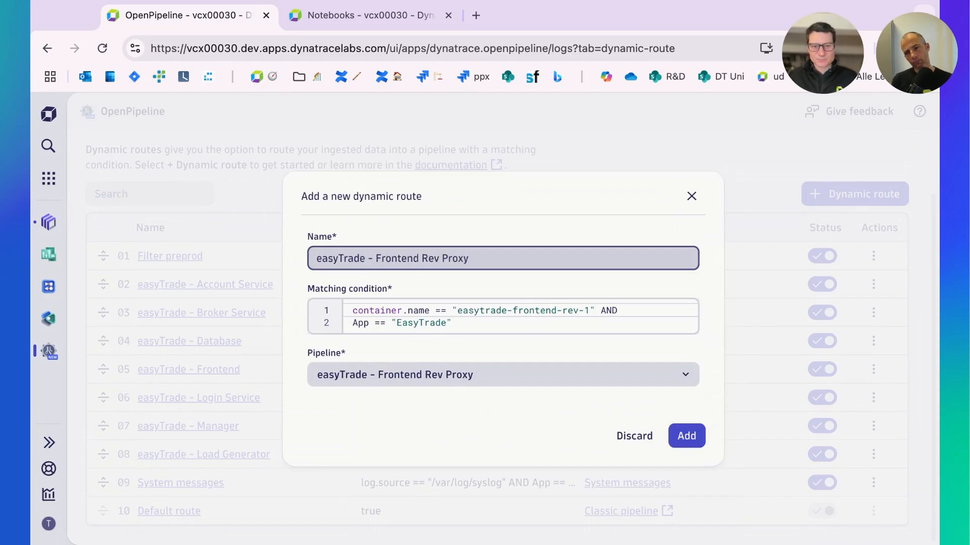
click(697, 444)
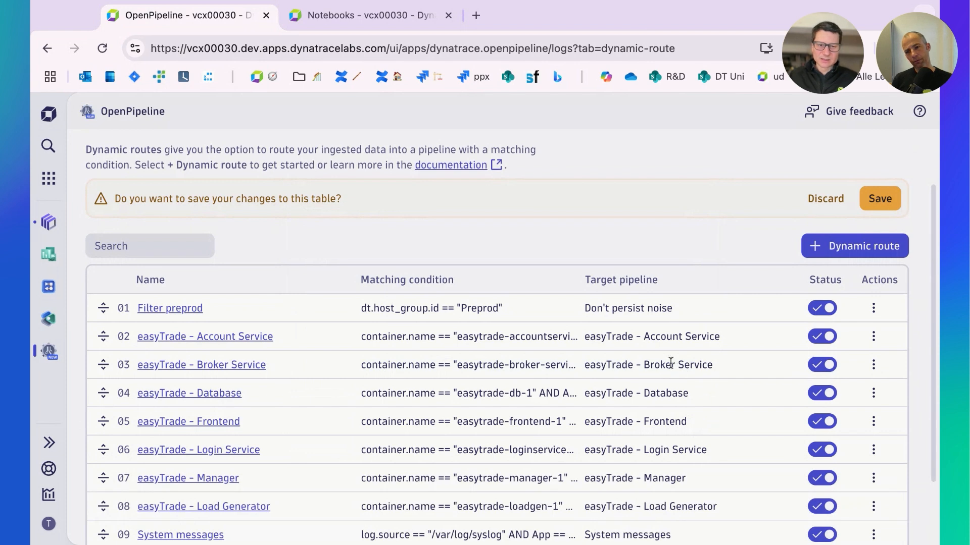
Move the easyTrade - Frontend Rev Proxy route directly below easyTrade - Login Service and save the routing table
scroll(671, 363, down, 3)
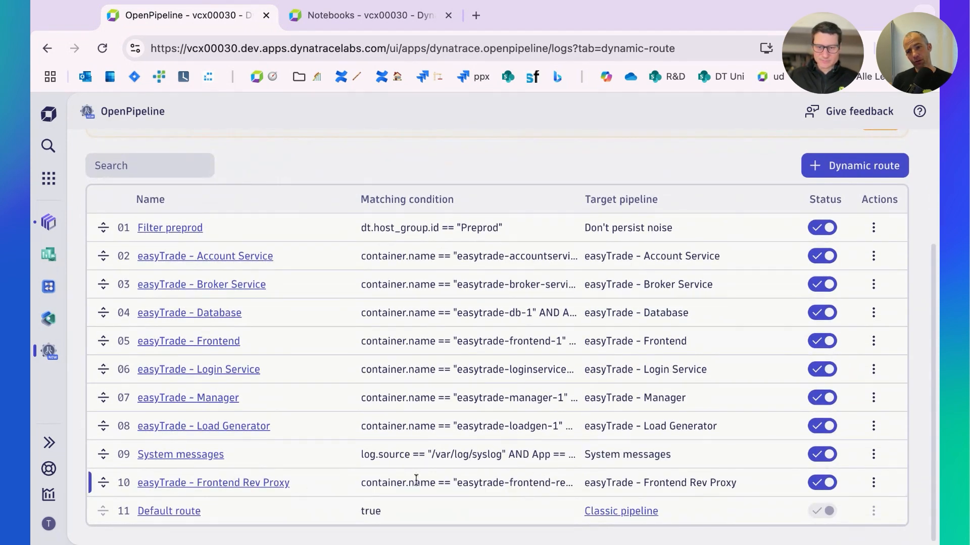
drag(100, 484, 108, 402)
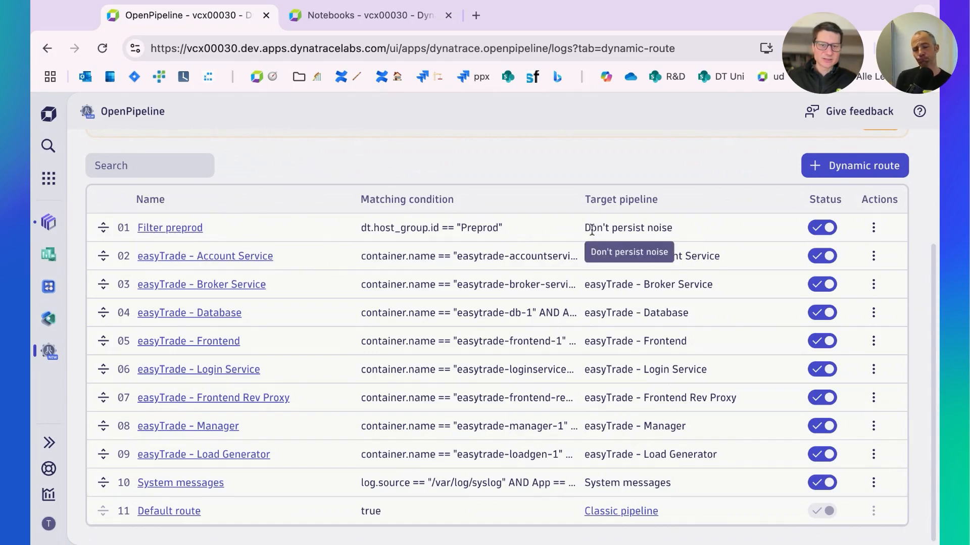
triple_click(586, 228)
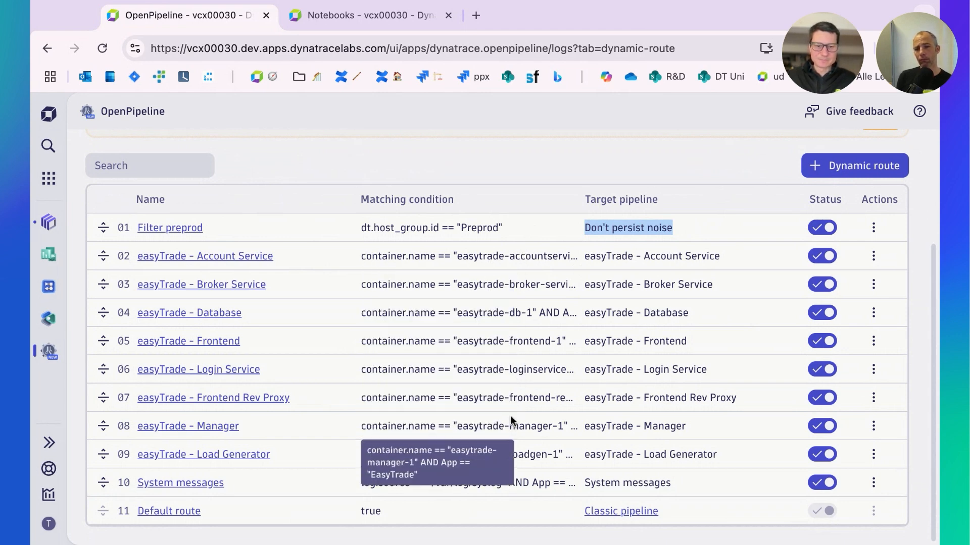
scroll(735, 352, up, 1)
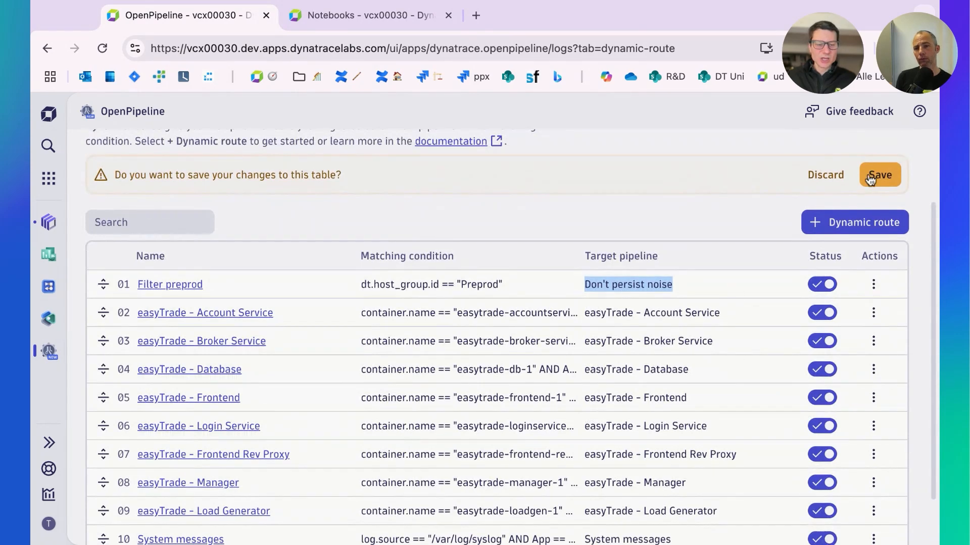
click(869, 179)
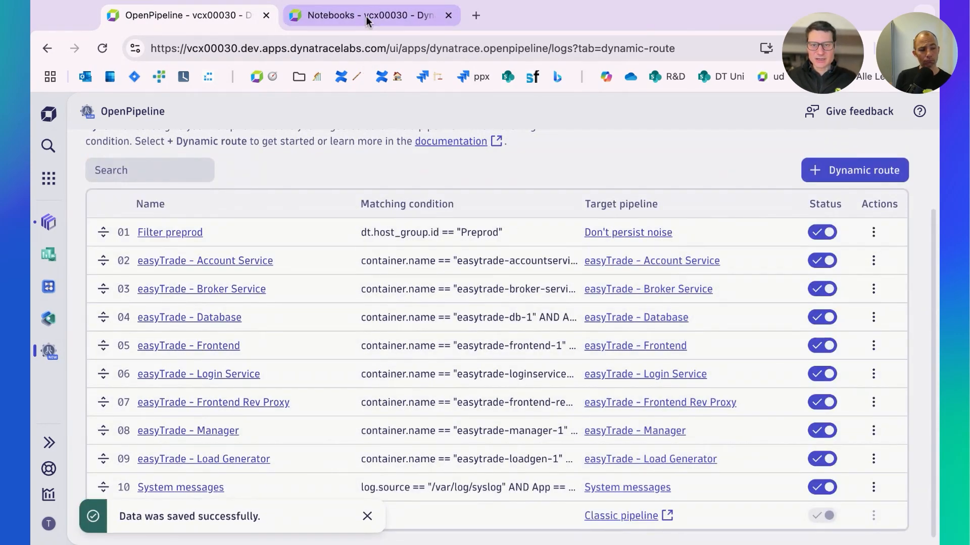
Switch to the easyTrade Logs notebook and compare the raw log records with the parsed log records
click(368, 15)
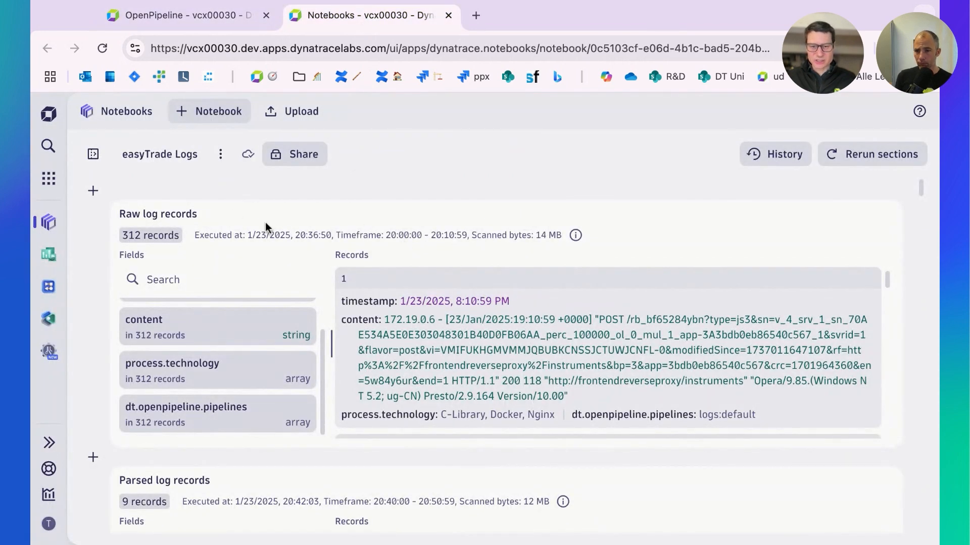
scroll(265, 227, down, 1)
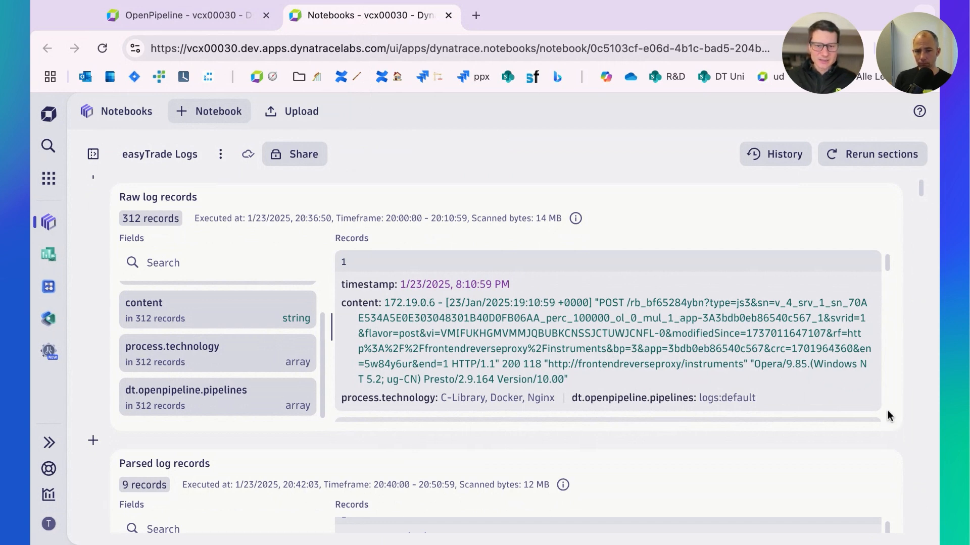
scroll(893, 393, down, 5)
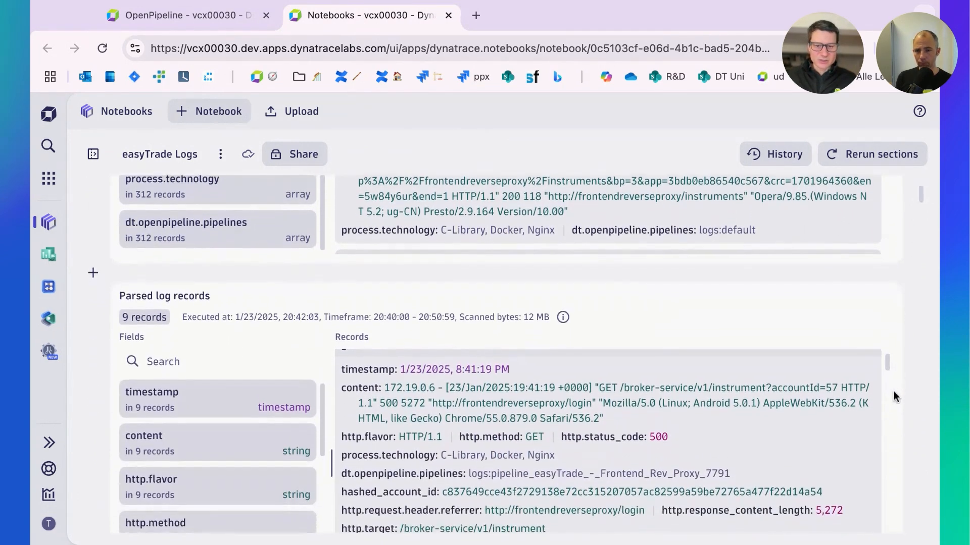
scroll(894, 397, down, 1)
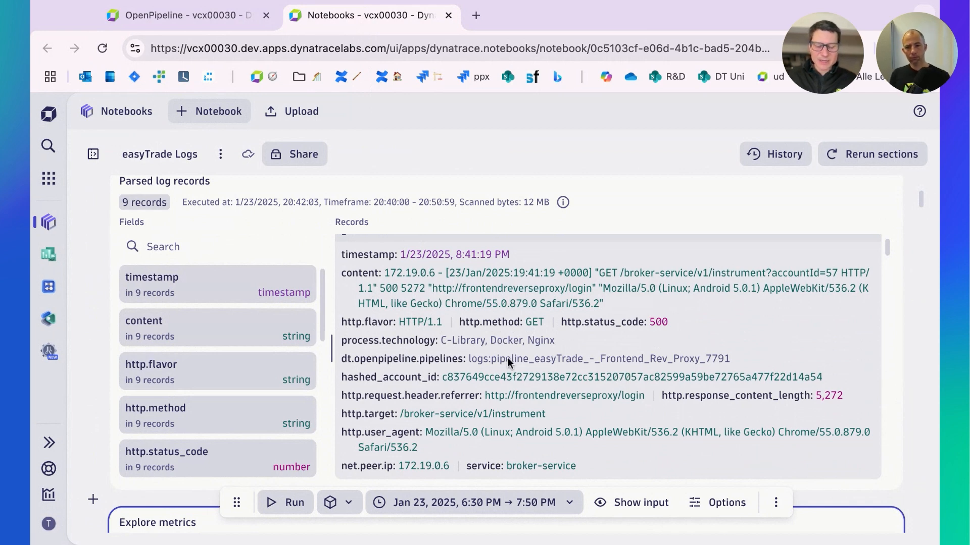
scroll(531, 361, up, 3)
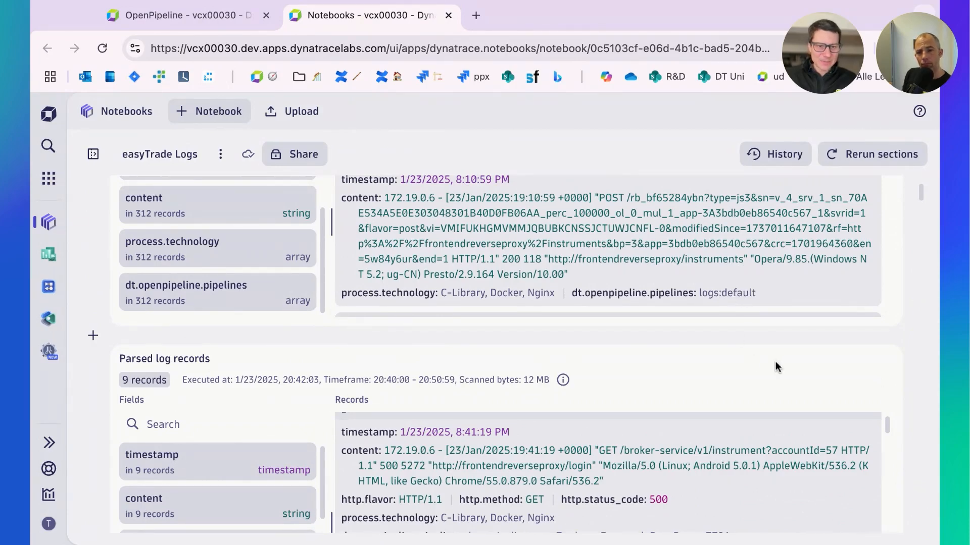
scroll(835, 357, down, 3)
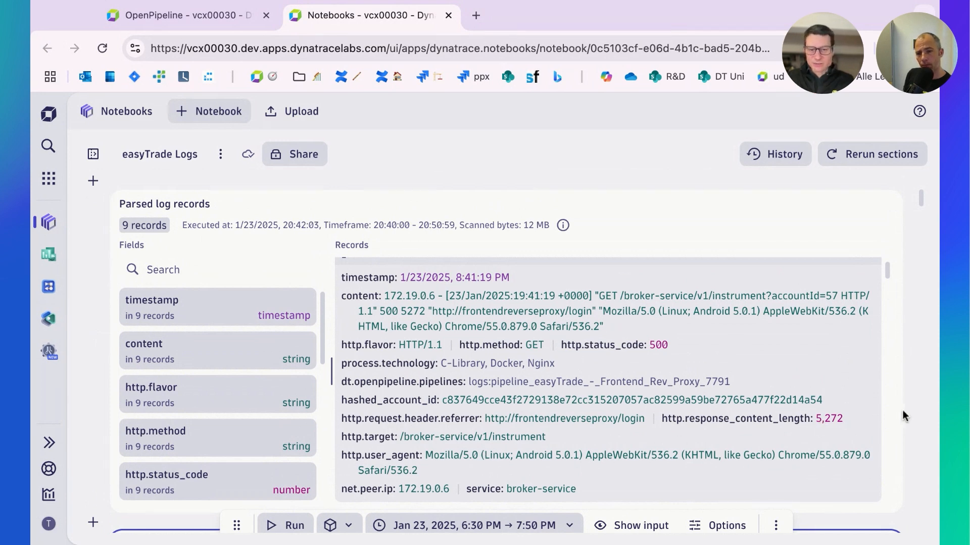
Examine the Explore metrics chart of log.frontend_rev_proxy_content_length by service in the notebook
scroll(900, 421, down, 5)
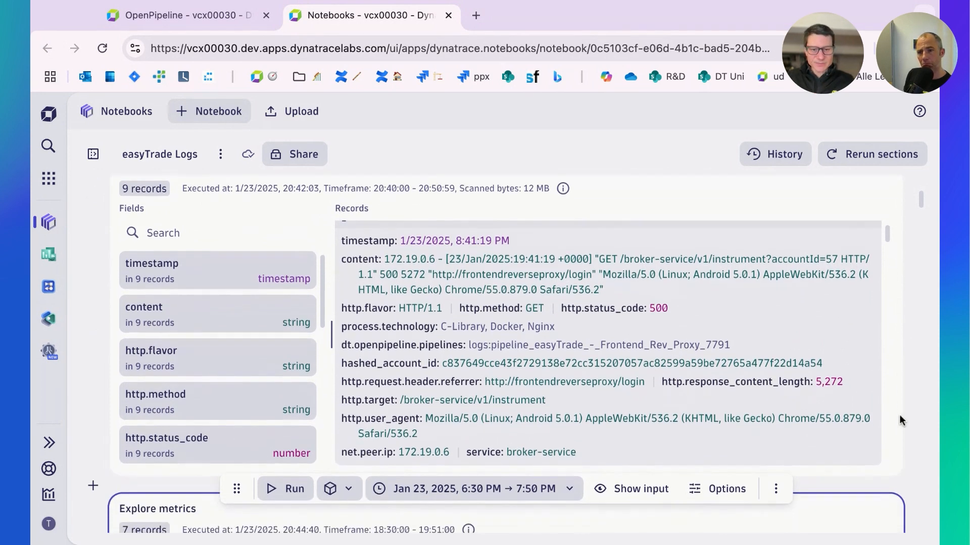
scroll(899, 418, down, 2)
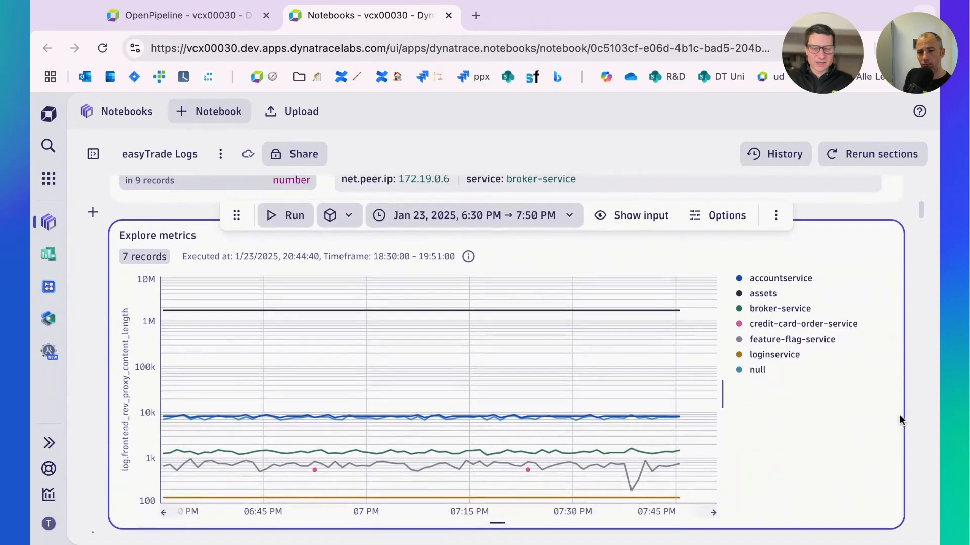
scroll(902, 421, up, 1)
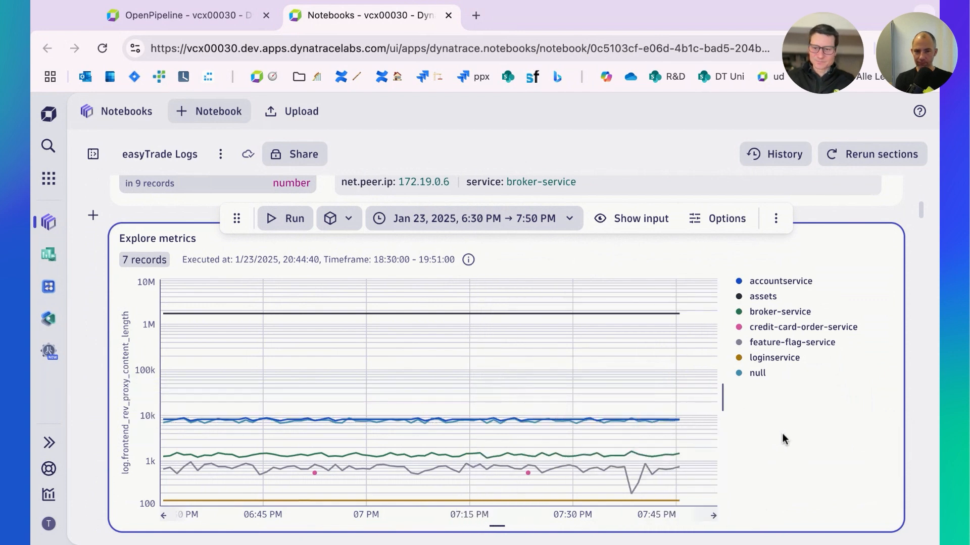
scroll(782, 435, down, 1)
scroll(783, 434, up, 5)
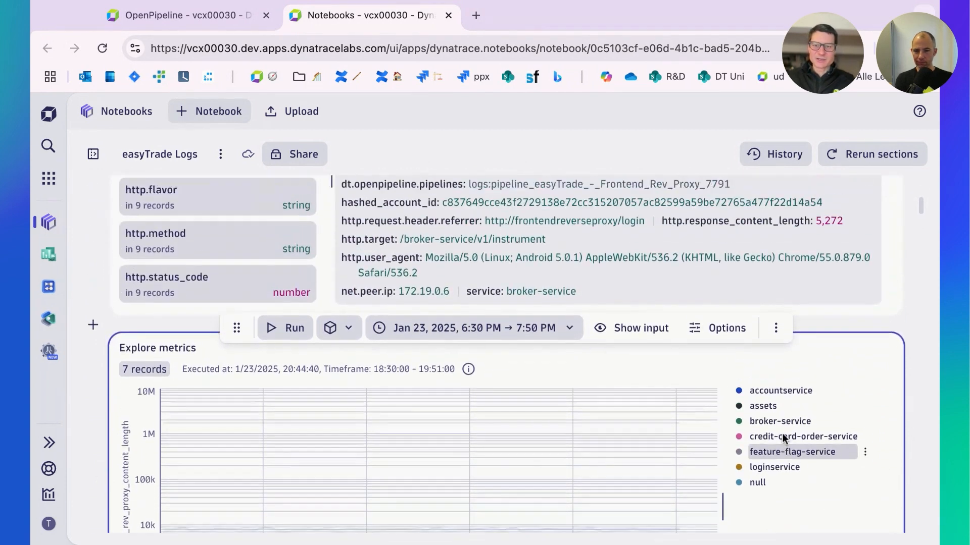
click(111, 2)
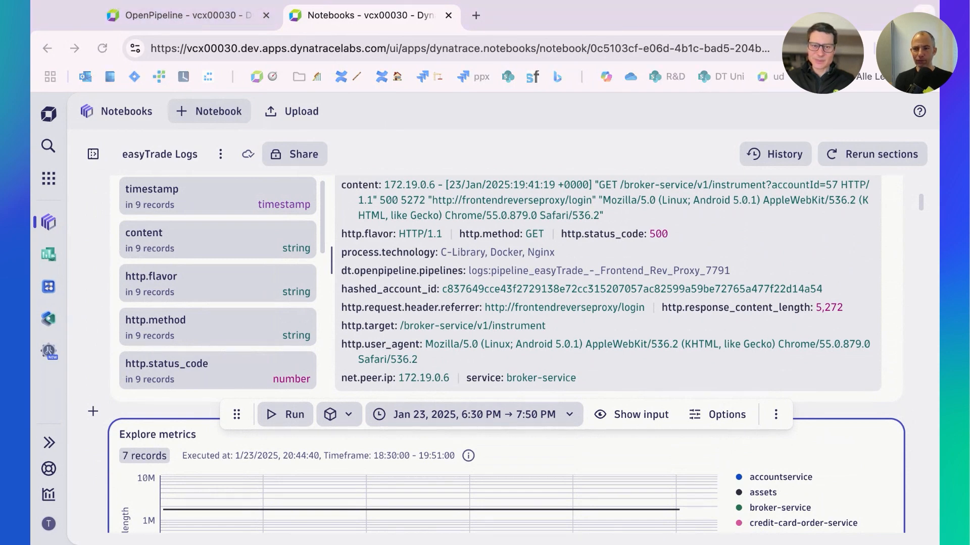
click(882, 18)
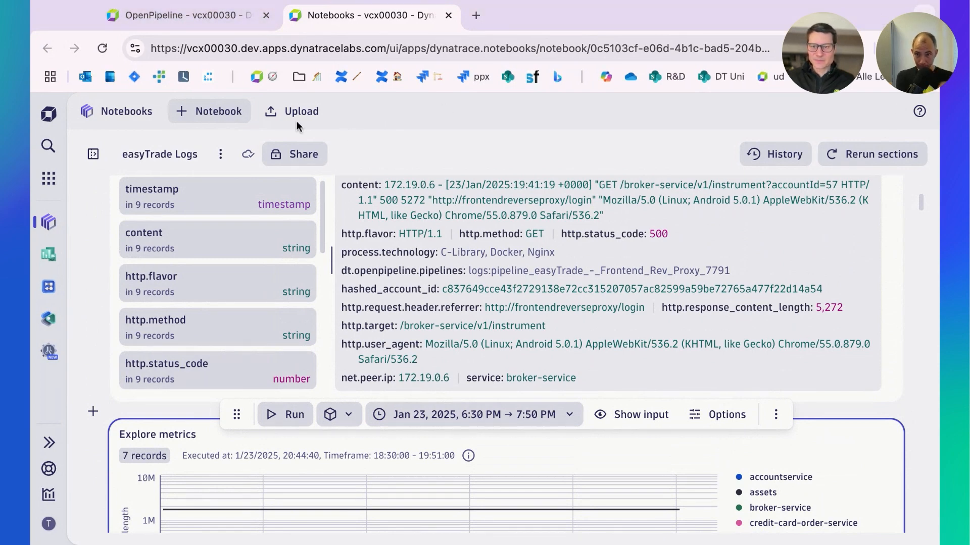
Return to OpenPipeline and open the easyTrade - Frontend Rev Proxy pipeline from the logs pipeline list
click(230, 10)
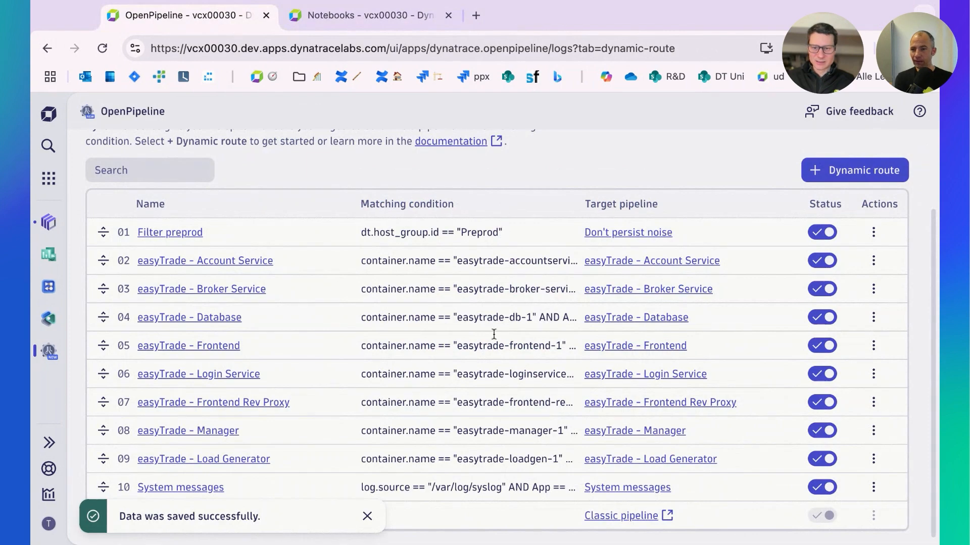
click(367, 516)
scroll(450, 299, up, 1)
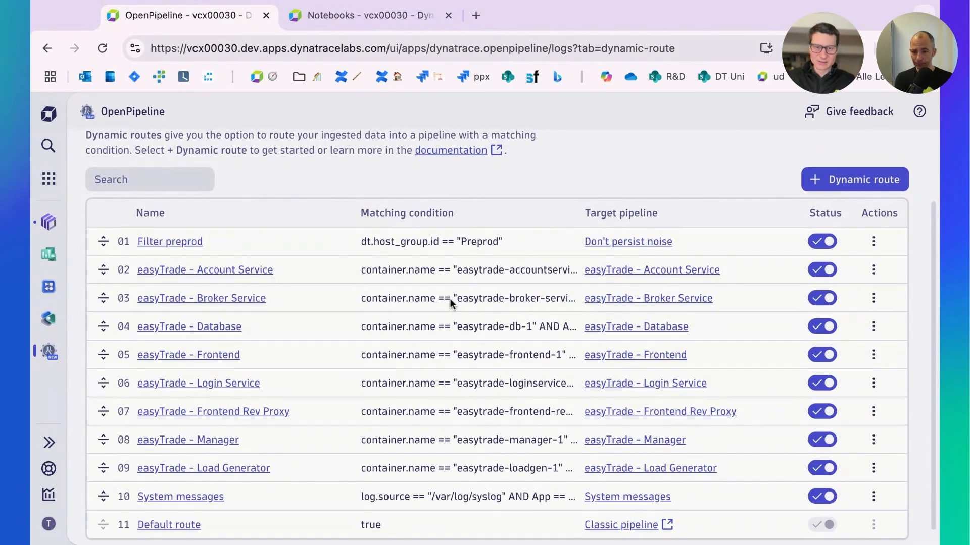
scroll(450, 298, up, 2)
click(312, 185)
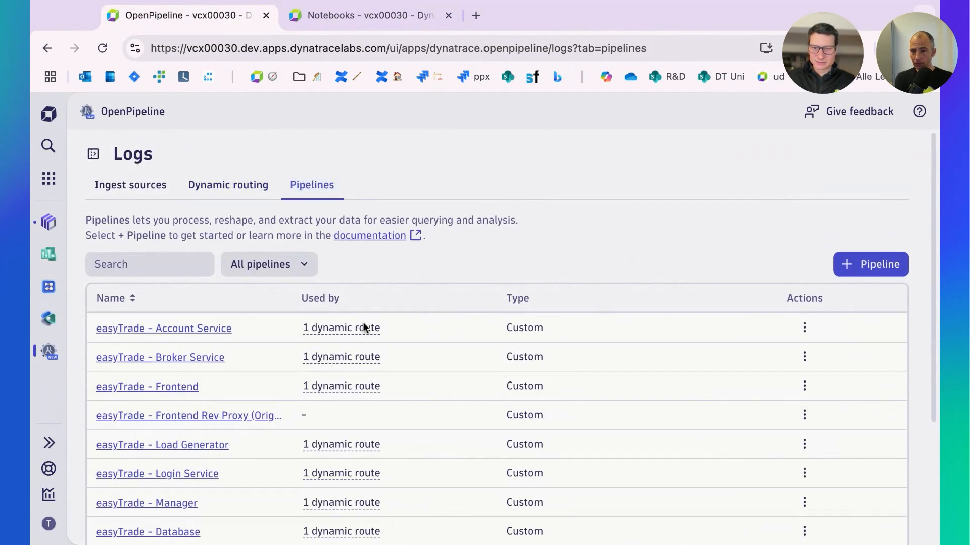
scroll(394, 322, down, 1)
scroll(253, 365, down, 3)
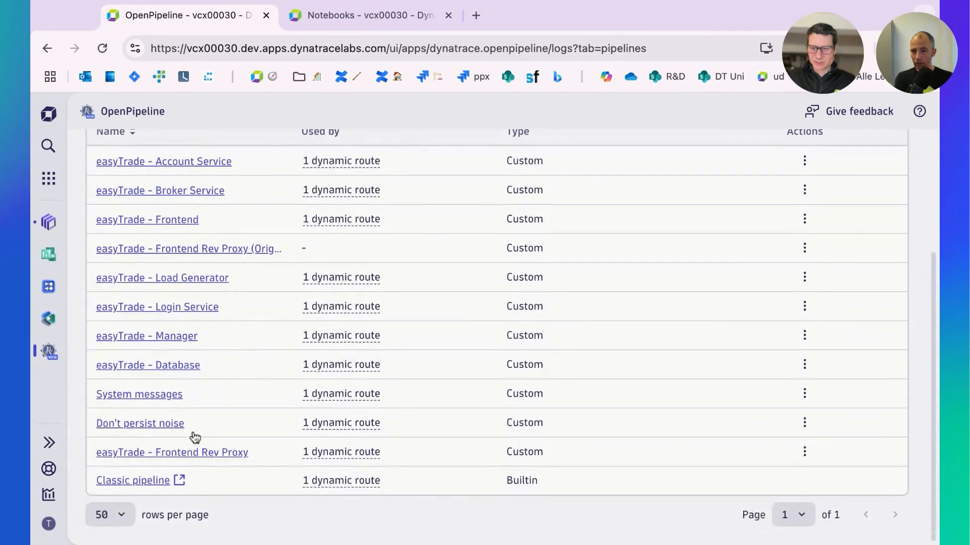
click(193, 451)
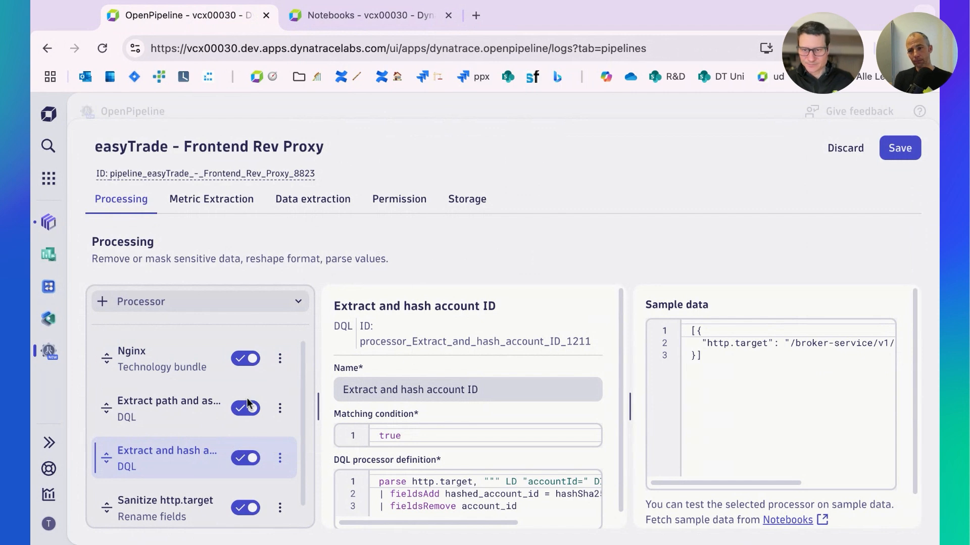
Review the pipeline's processing processors and the processor types available for that stage
scroll(200, 384, down, 1)
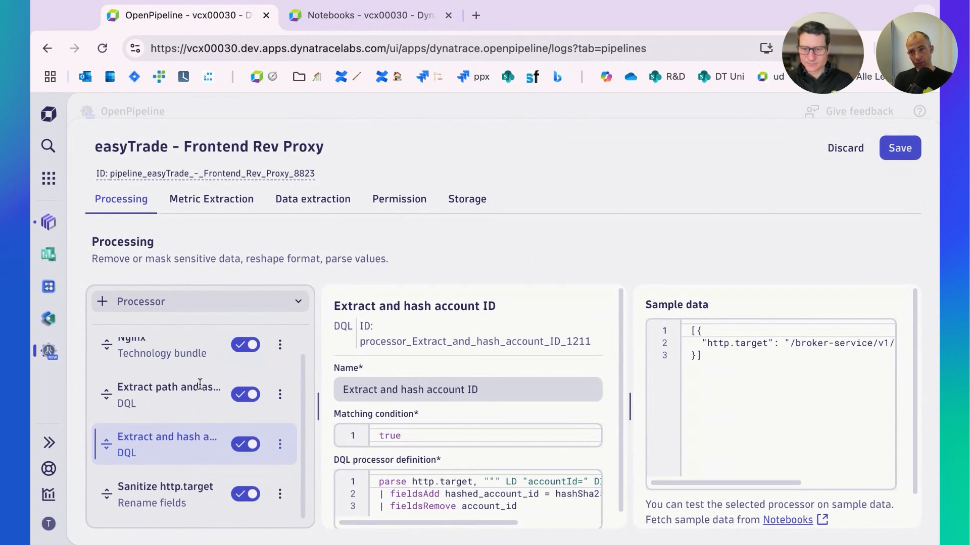
scroll(200, 384, up, 1)
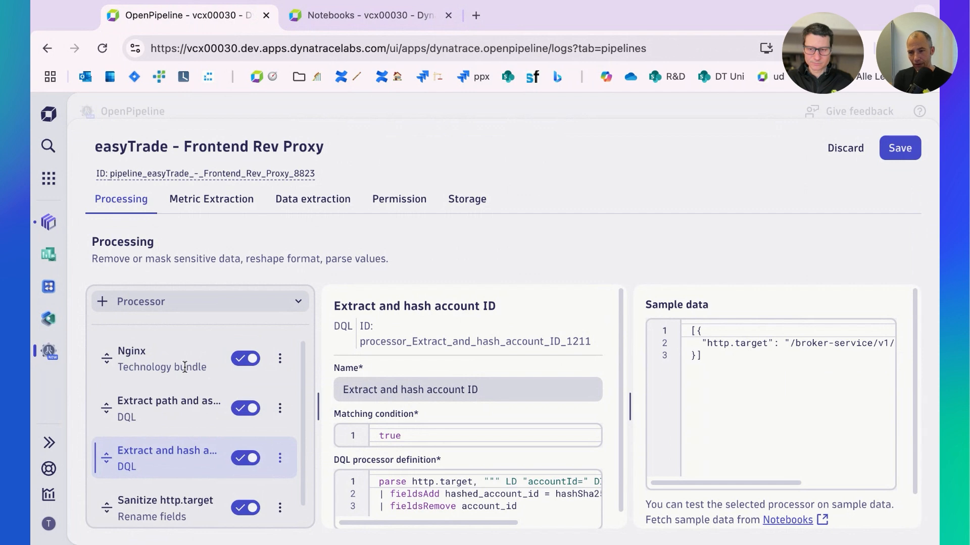
click(228, 303)
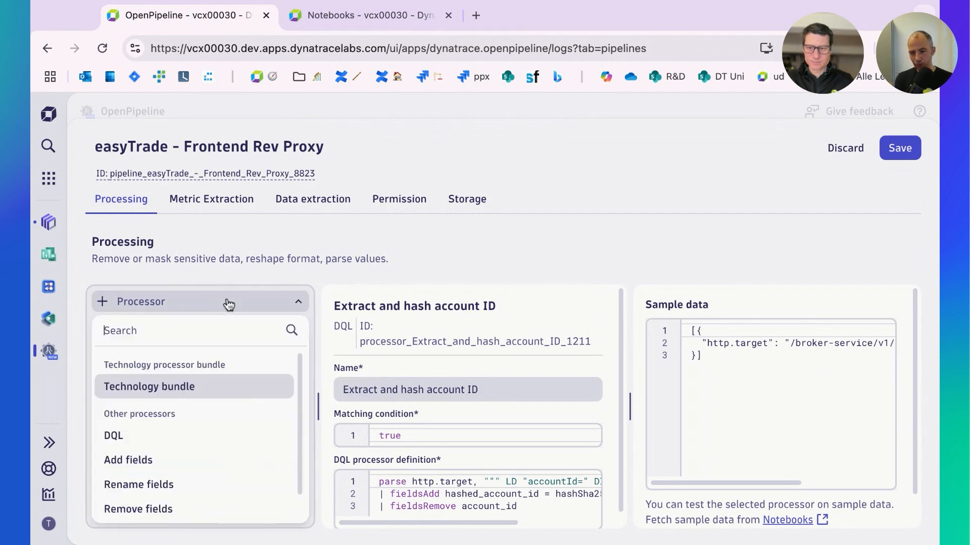
scroll(256, 420, down, 1)
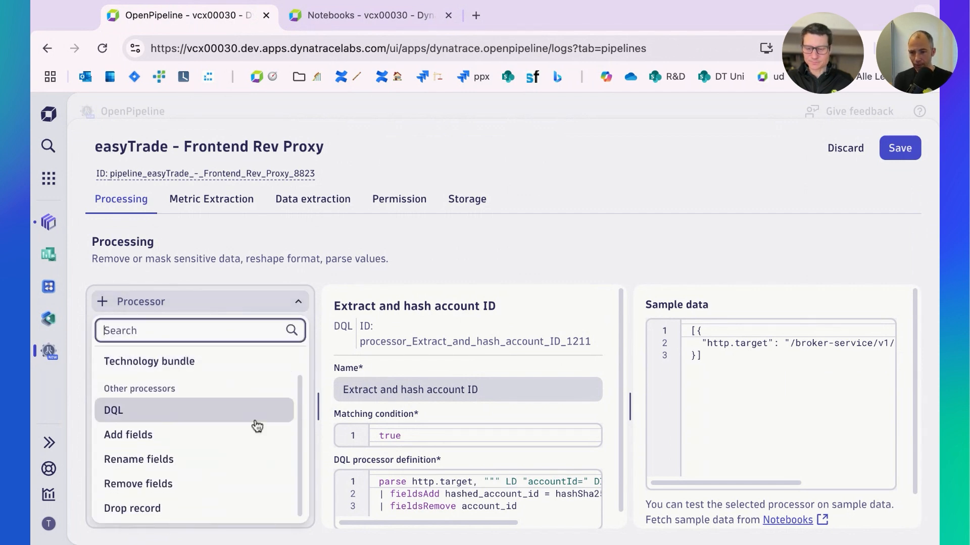
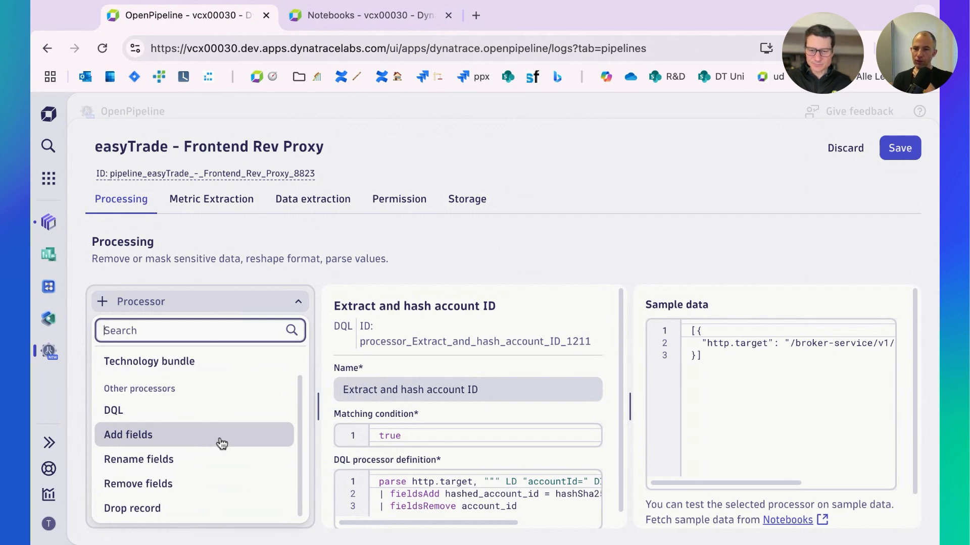
scroll(222, 444, up, 1)
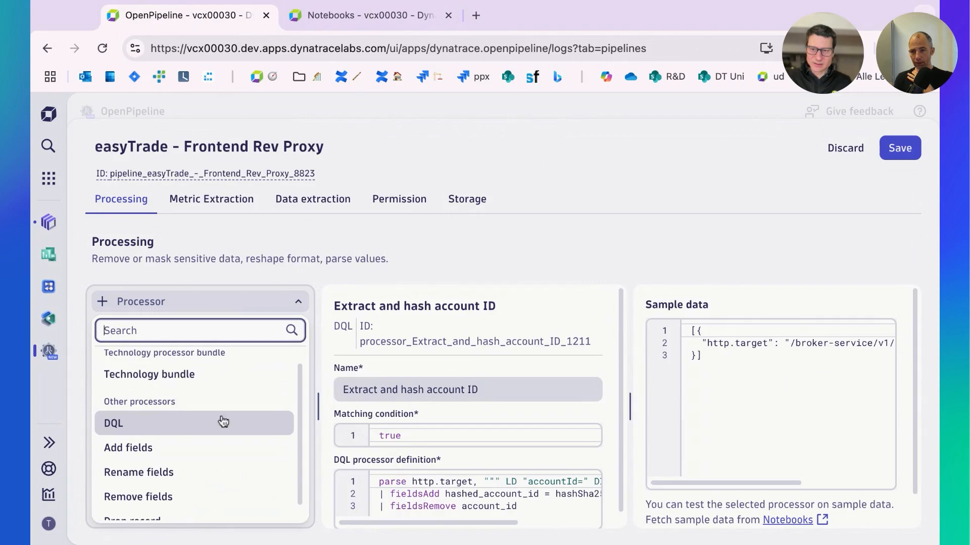
Add a new Davis event processor to the pipeline's data extraction stage and look over its settings
click(309, 201)
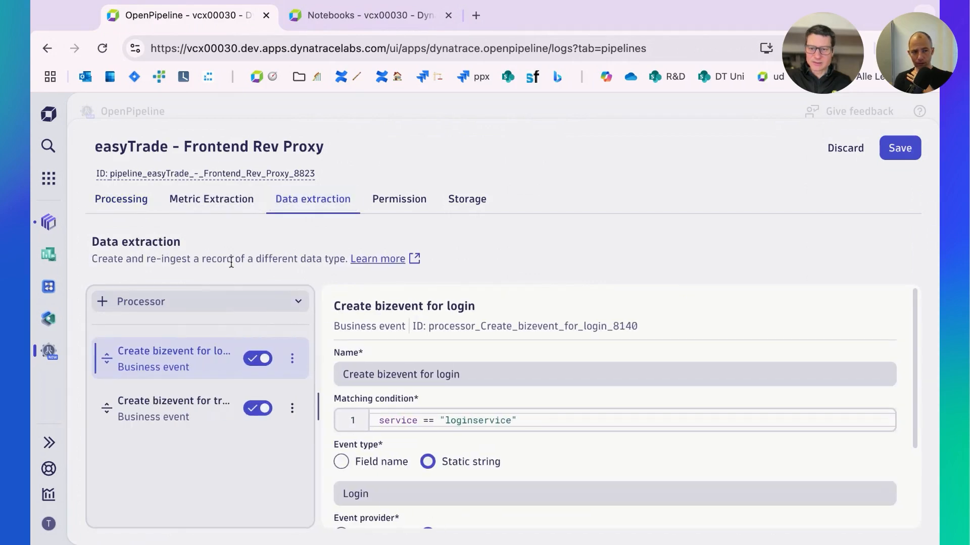
click(299, 304)
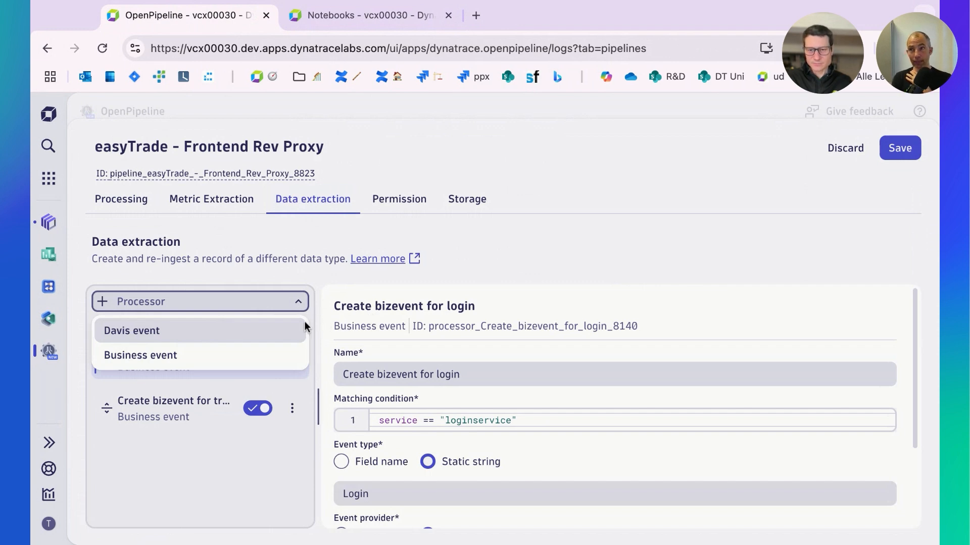
click(225, 336)
scroll(607, 323, down, 3)
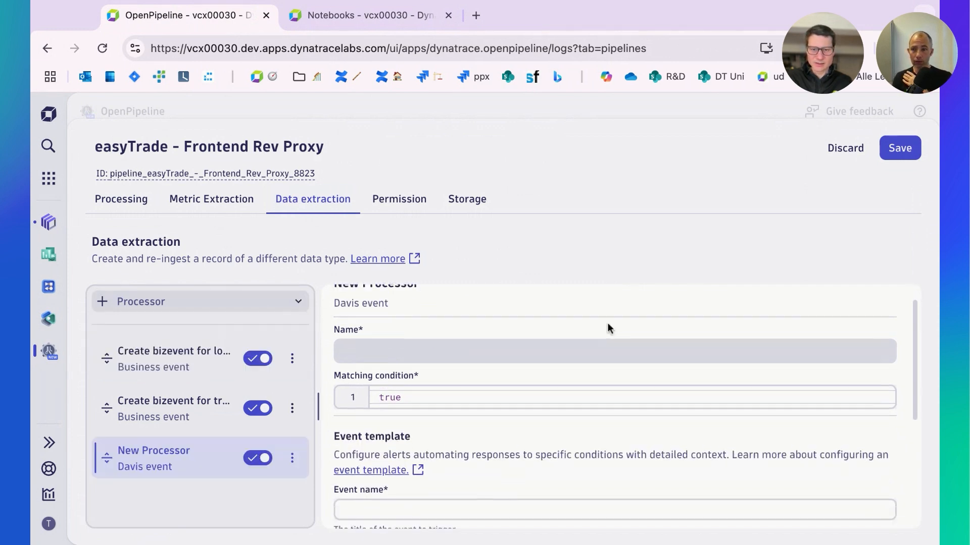
scroll(607, 323, up, 2)
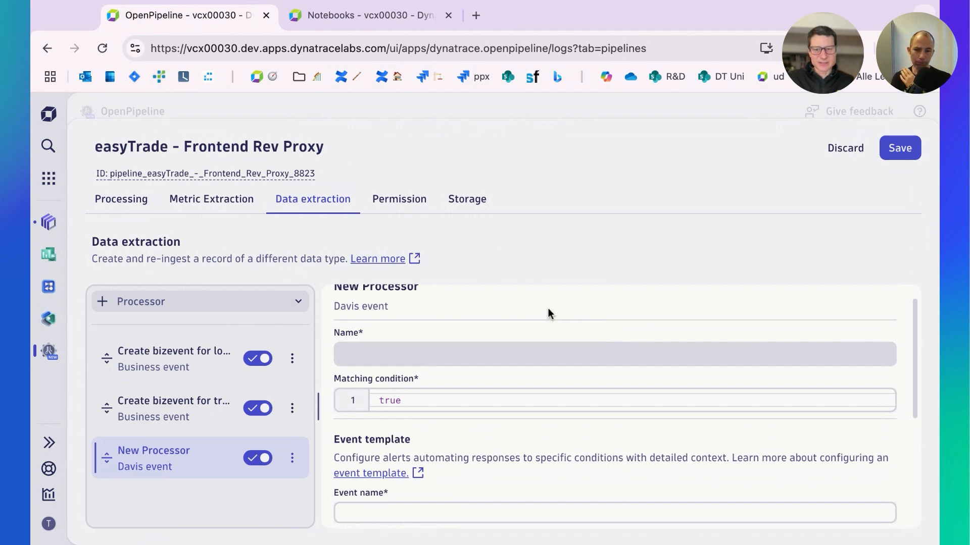
scroll(616, 456, up, 1)
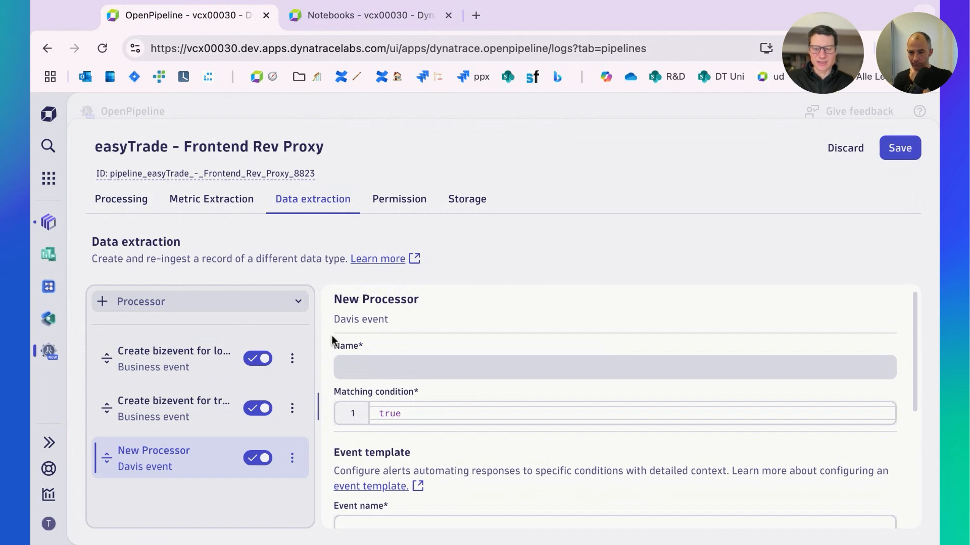
Compare the processor types offered for data extraction with those offered for the processing stage
click(274, 304)
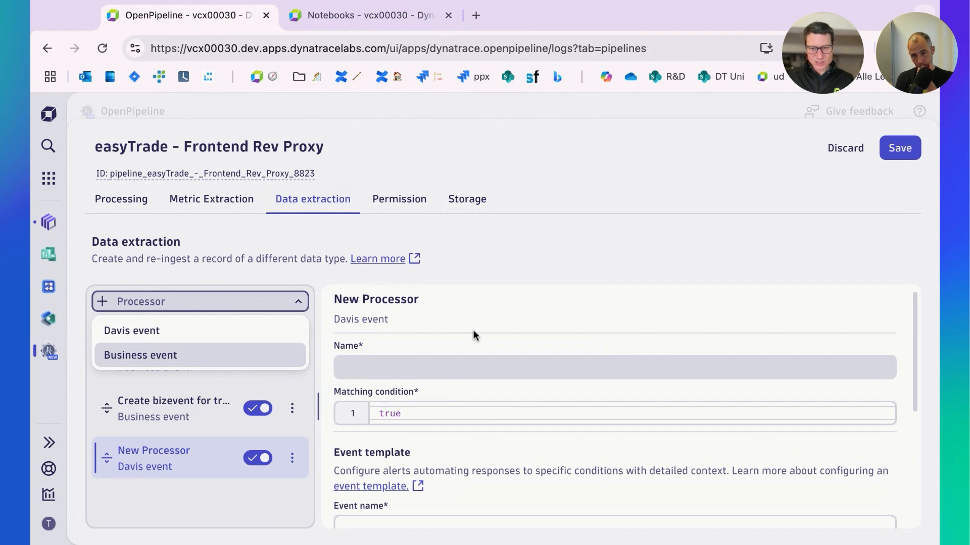
click(131, 207)
click(215, 304)
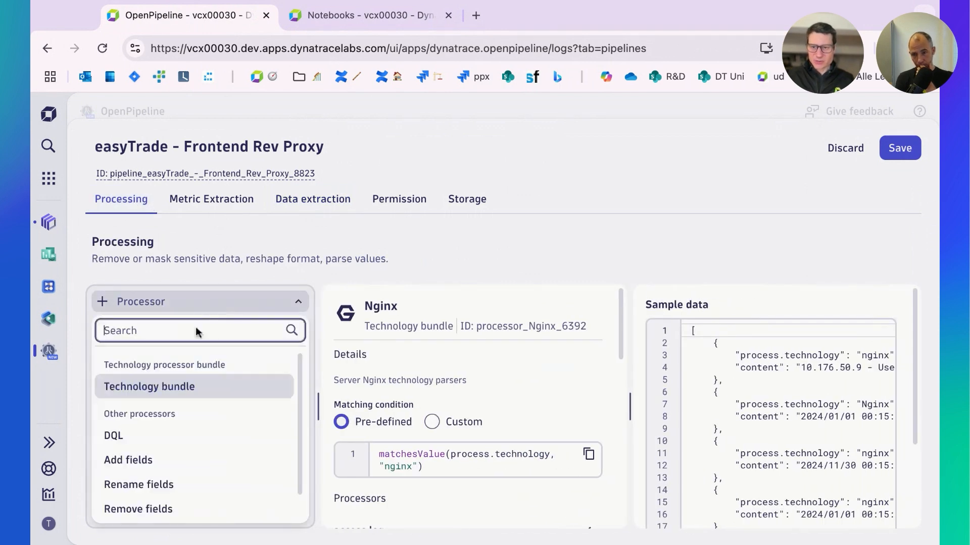
scroll(244, 454, down, 1)
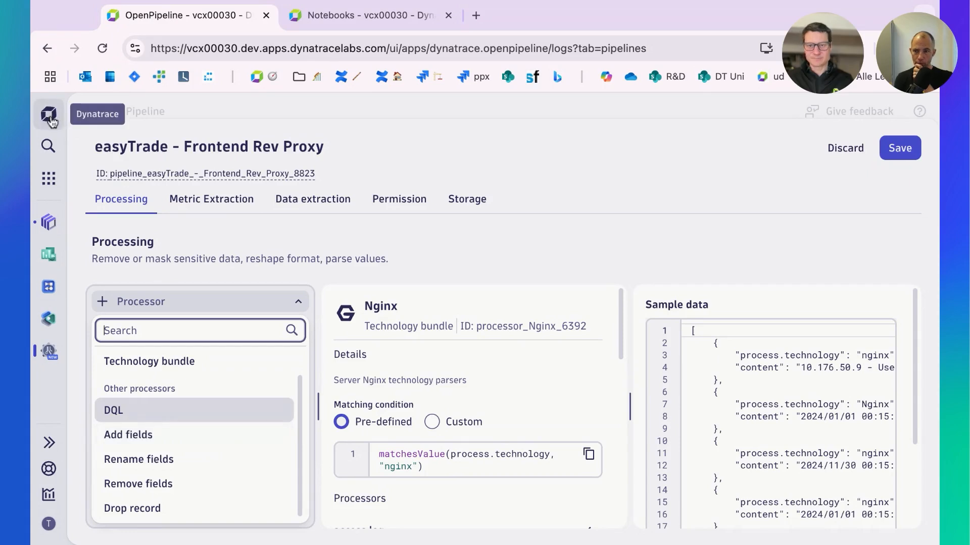
click(448, 256)
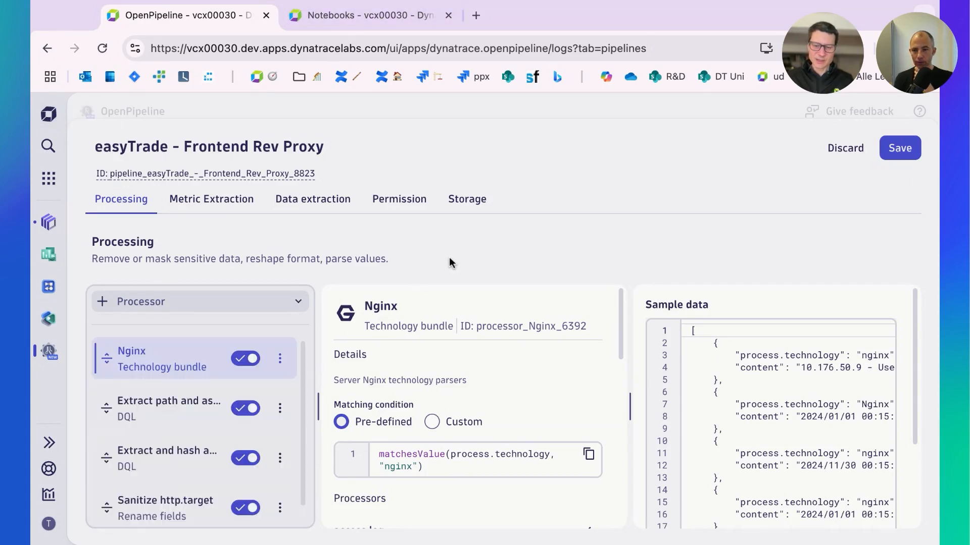
View the pipeline's permission stage for security context and open its linked documentation
click(410, 199)
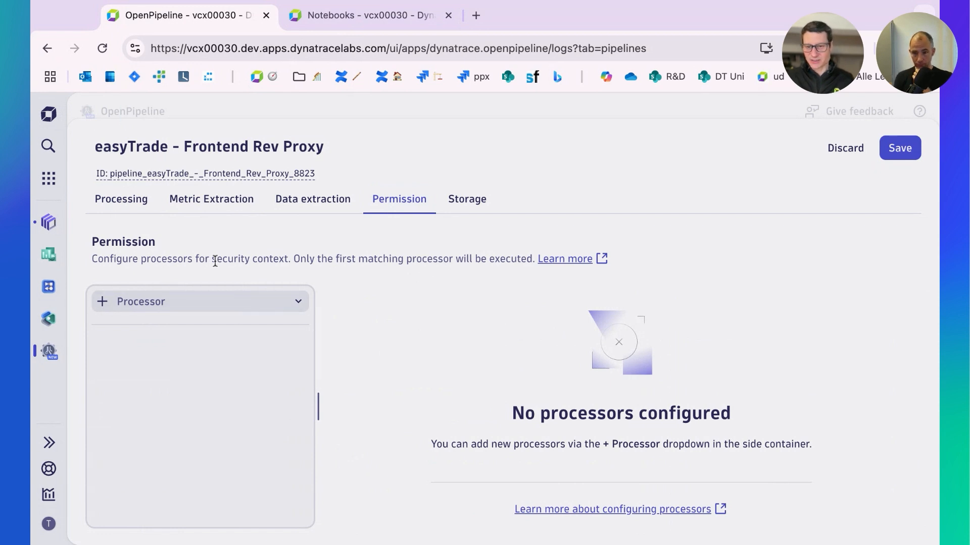
drag(212, 259, 288, 259)
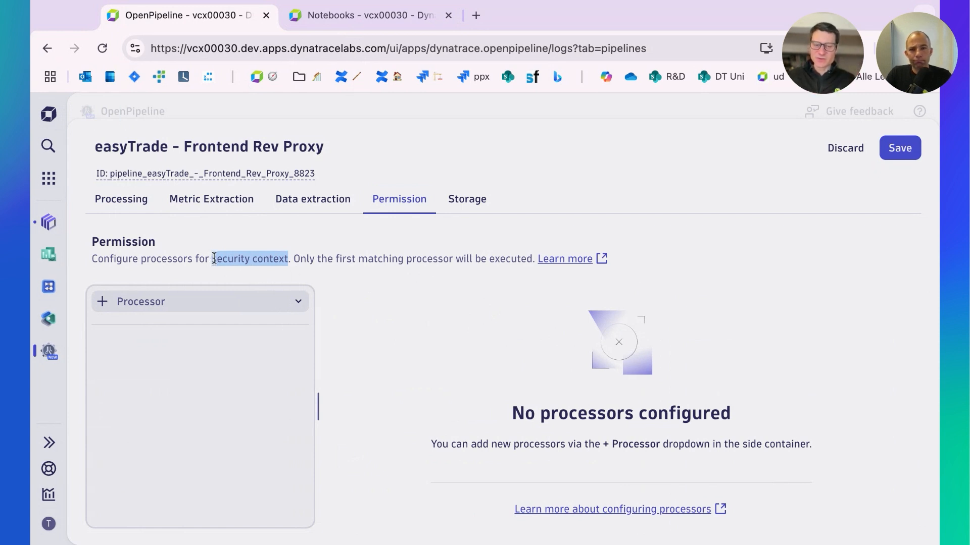
click(573, 259)
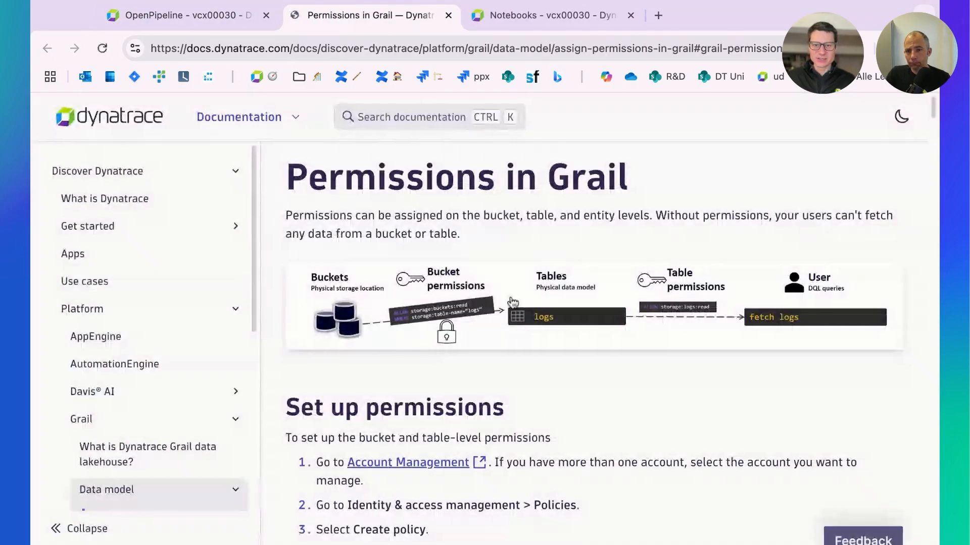
Read the Grail documentation on table, bucket and record level permissions and their supported fields, and return to the pipeline's permission stage in OpenPipeline
scroll(639, 380, down, 7)
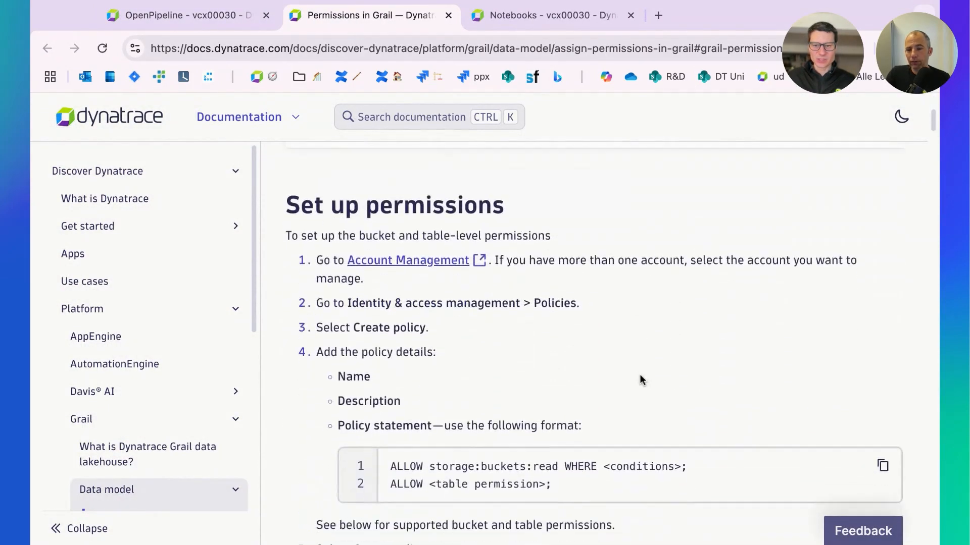
scroll(642, 379, down, 14)
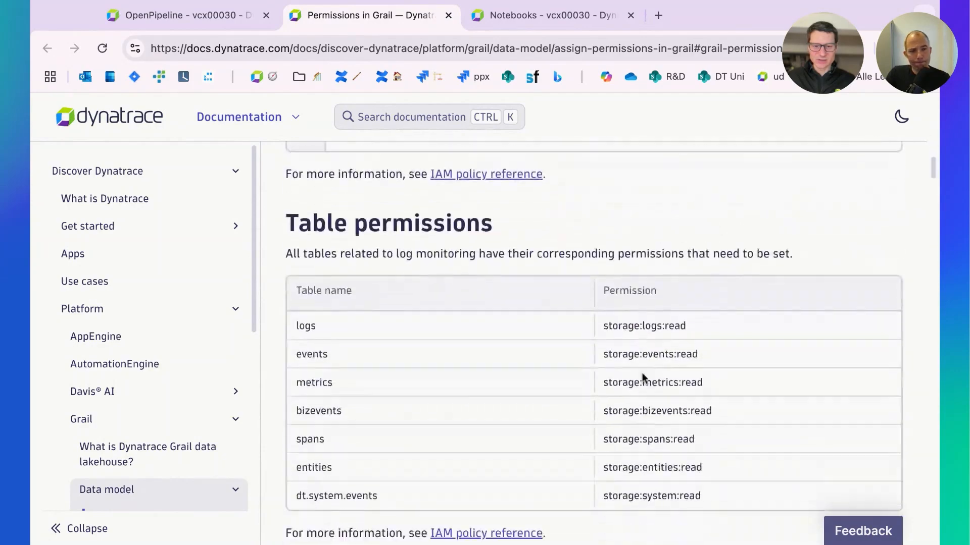
scroll(642, 373, down, 15)
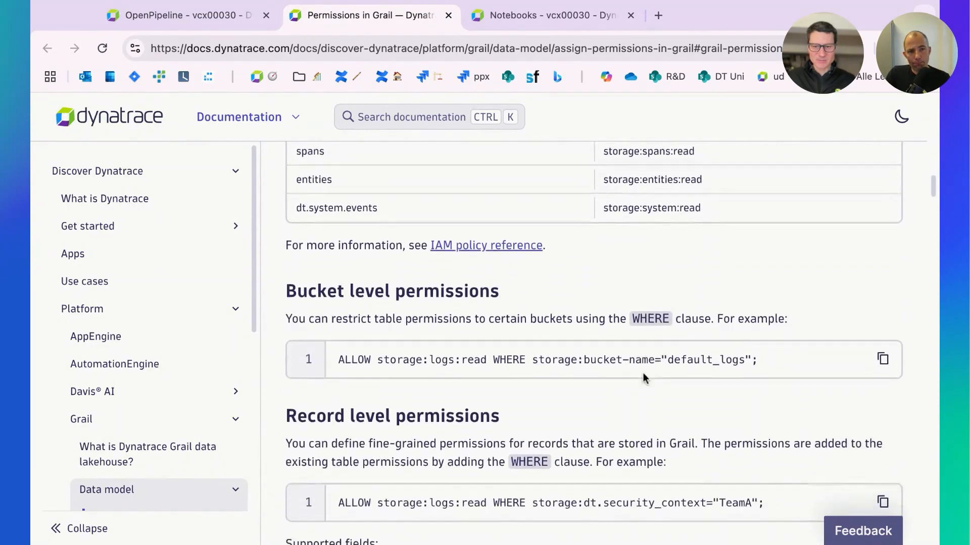
scroll(644, 375, up, 2)
scroll(643, 374, down, 5)
scroll(644, 375, up, 5)
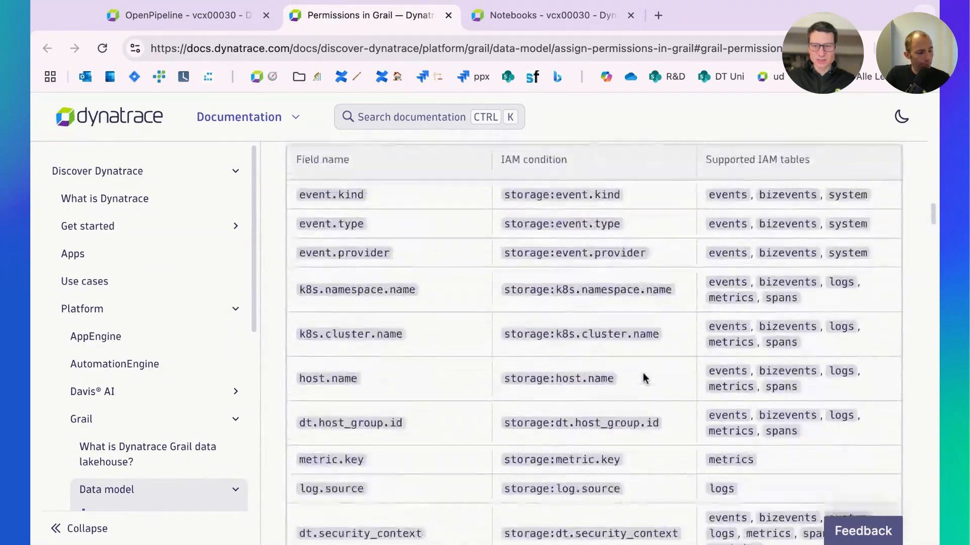
scroll(643, 372, down, 5)
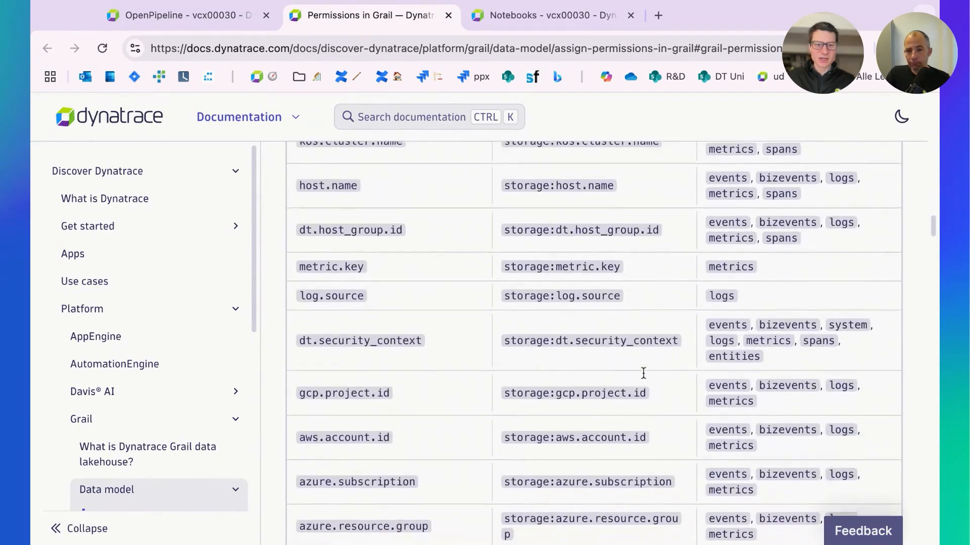
scroll(643, 374, up, 2)
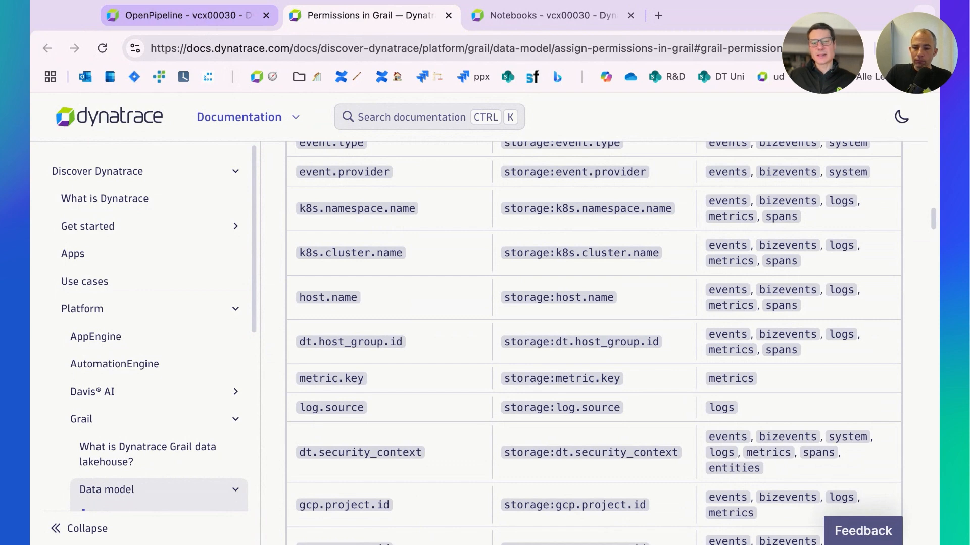
click(182, 16)
click(301, 259)
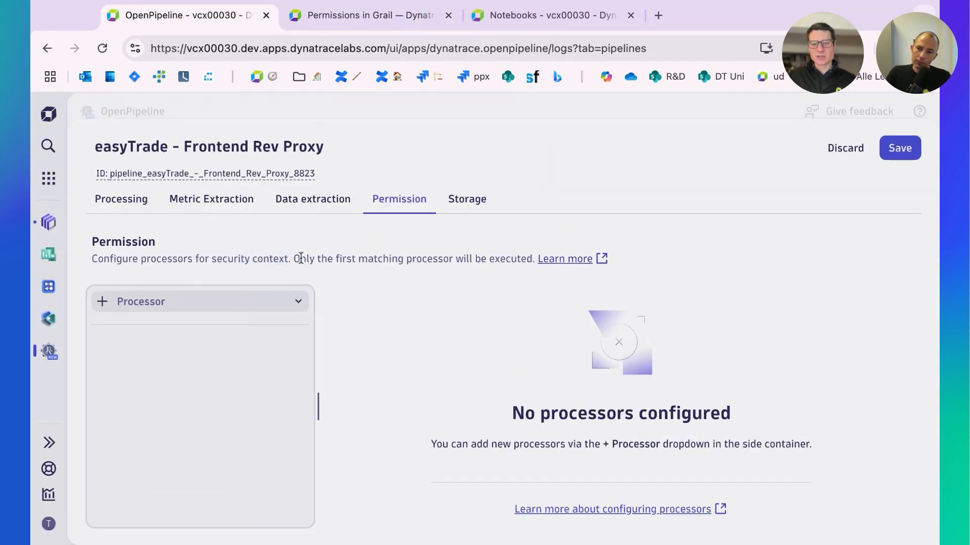